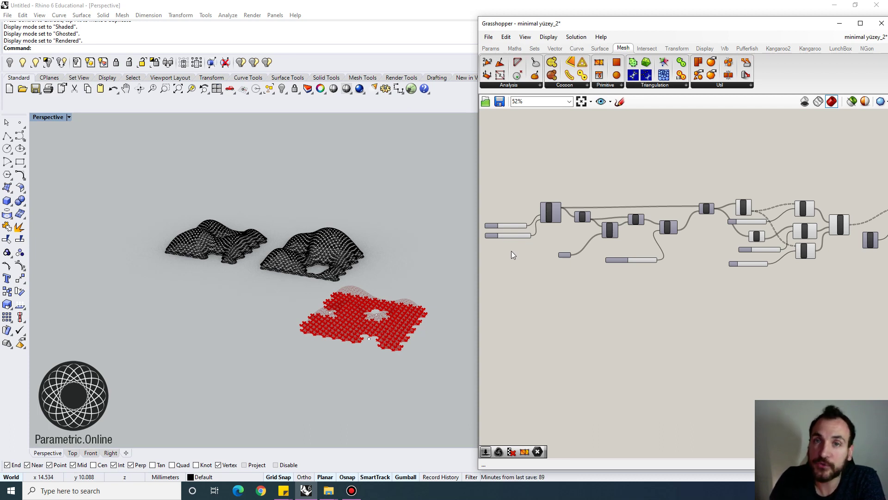
Step: Examine the finished triangulated shell meshes up close, framing the shell with the two openings
right_drag(377, 285, 373, 325)
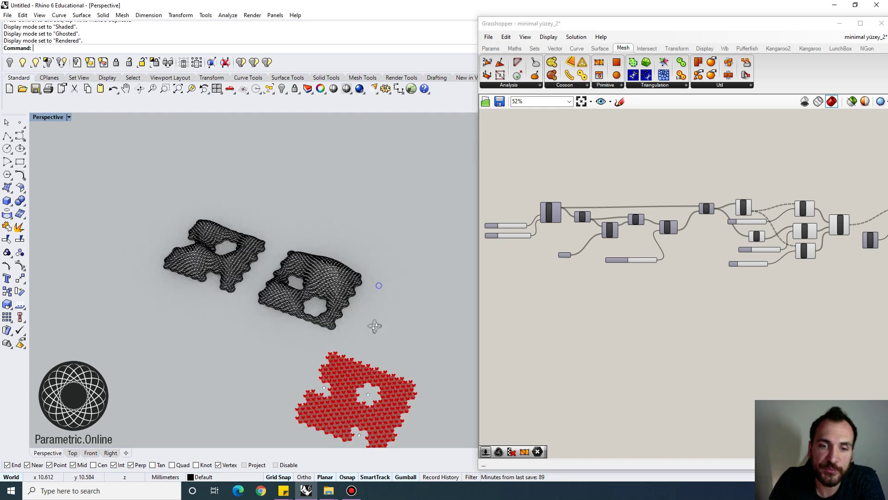
scroll(370, 316, up, 2)
scroll(368, 315, down, 4)
scroll(365, 358, up, 5)
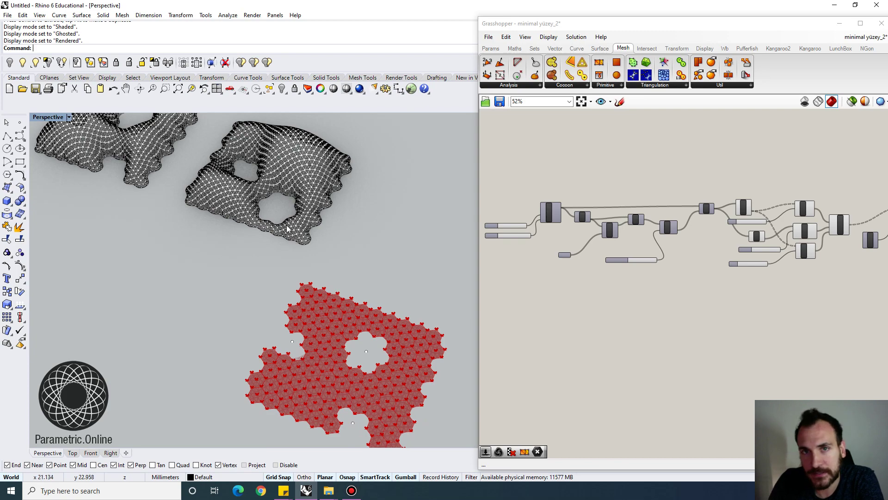
shift+right_drag(337, 399, 329, 366)
scroll(296, 206, down, 2)
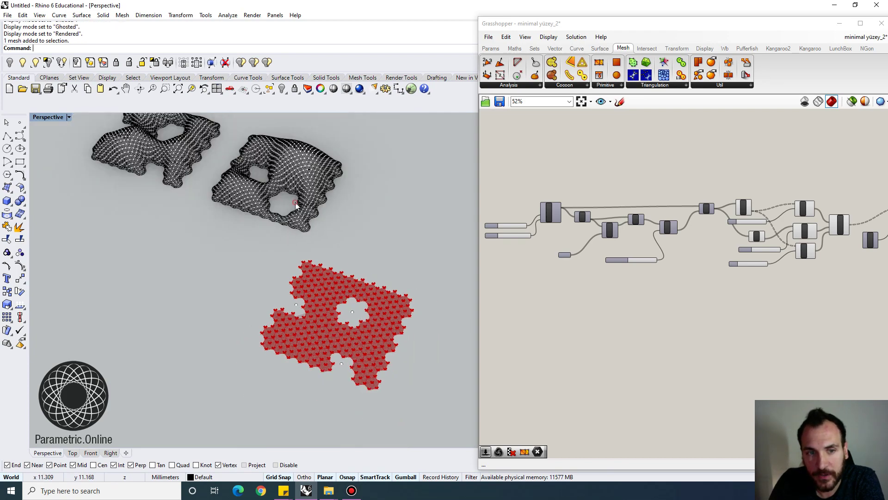
click(296, 206)
text(ZS)
key(Return)
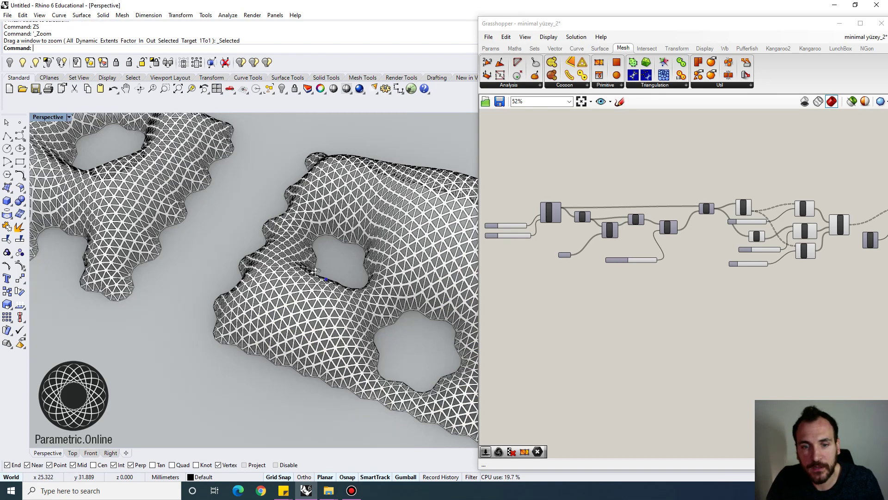
right_drag(324, 257, 266, 230)
scroll(264, 220, down, 3)
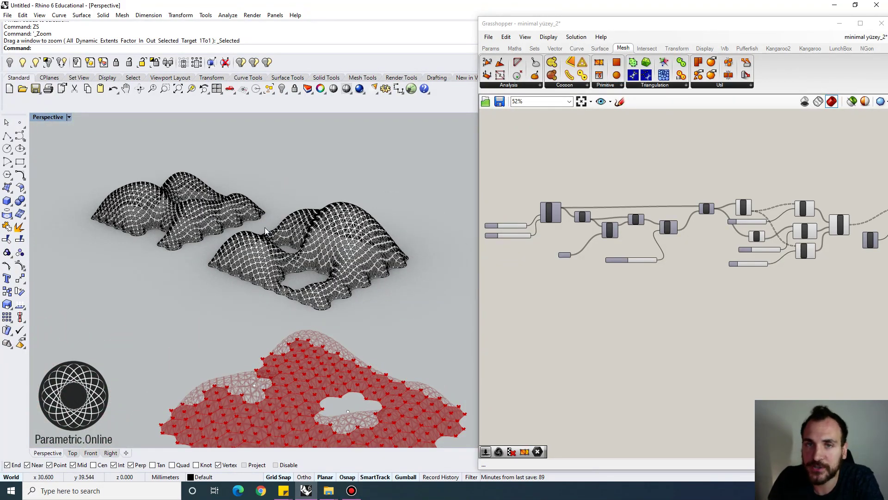
Step: Compare the two finished shells with the red flat mesh and its preview surface from several viewpoints
right_drag(264, 227, 231, 236)
scroll(336, 232, up, 2)
scroll(374, 184, up, 2)
scroll(289, 260, down, 2)
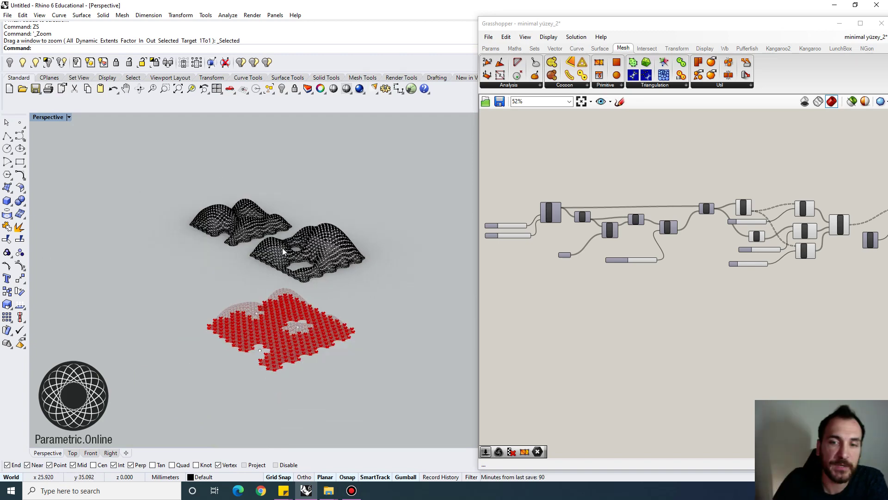
scroll(271, 330, up, 3)
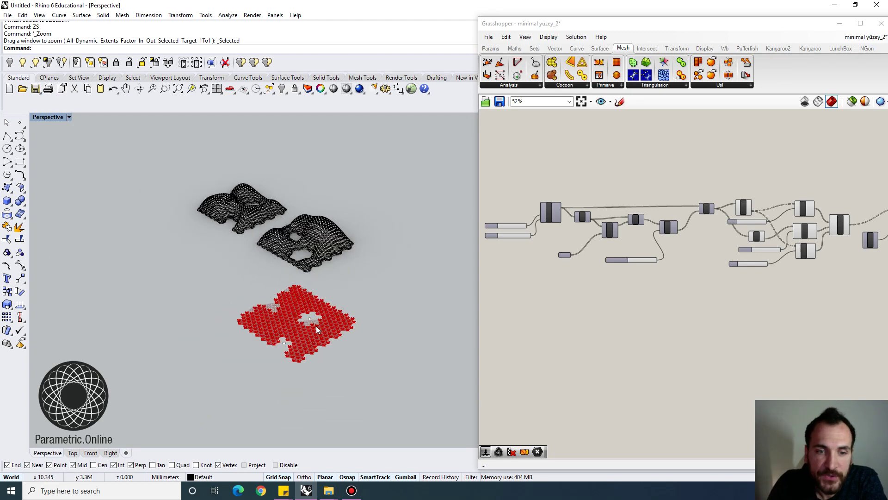
scroll(270, 330, up, 3)
scroll(271, 318, down, 3)
scroll(215, 226, up, 3)
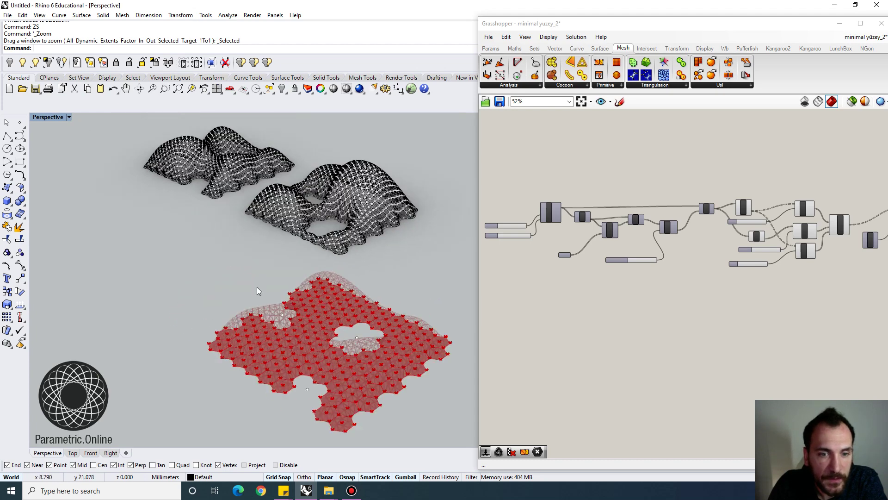
right_drag(258, 289, 261, 276)
scroll(641, 267, down, 4)
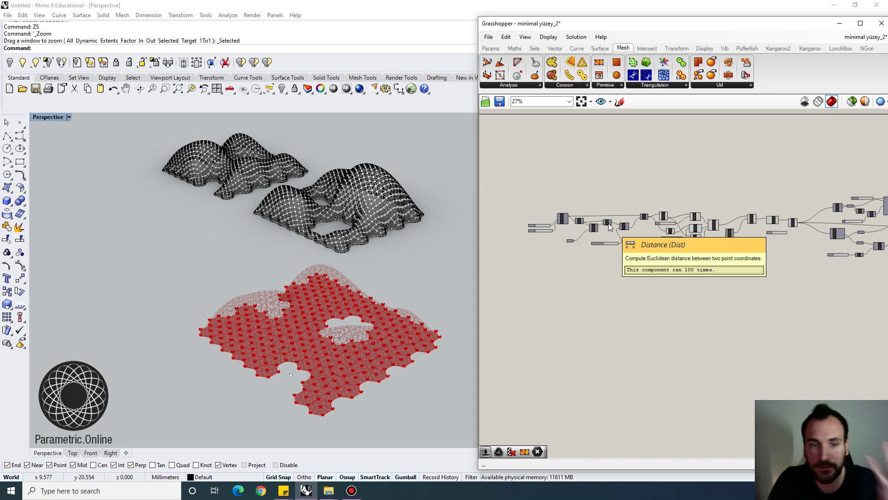
right_drag(240, 358, 357, 266)
scroll(361, 279, up, 2)
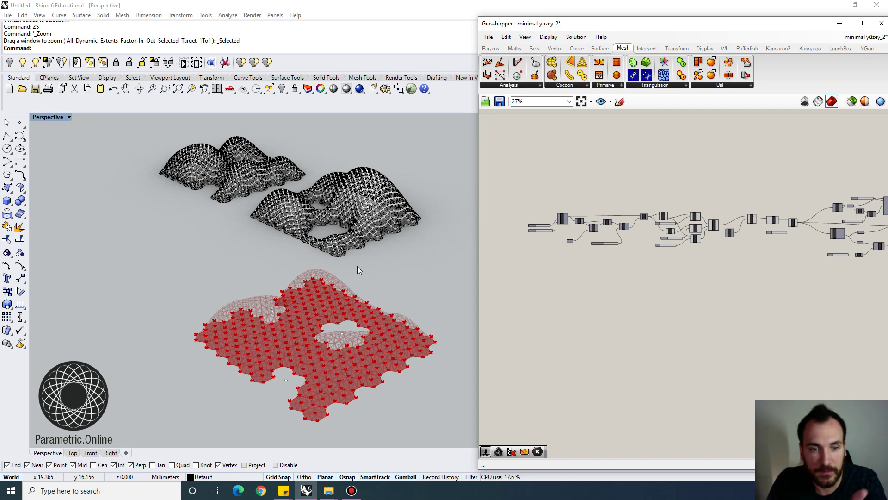
right_drag(357, 266, 383, 283)
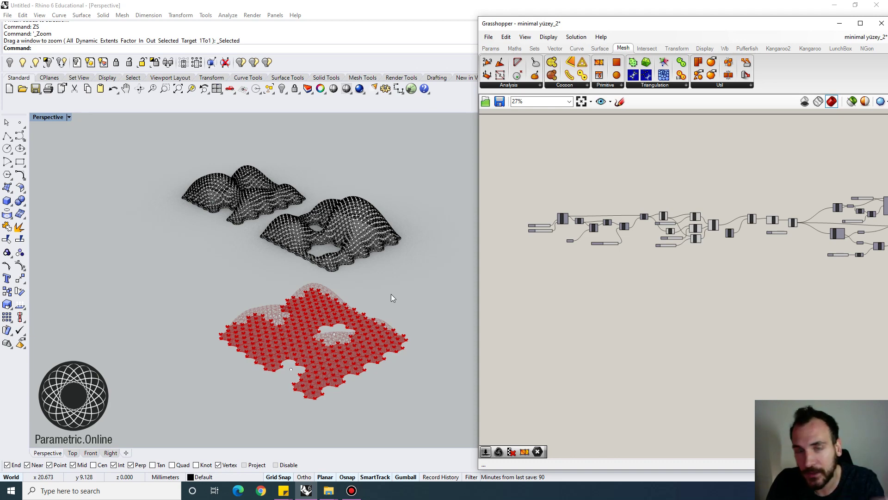
scroll(398, 281, up, 2)
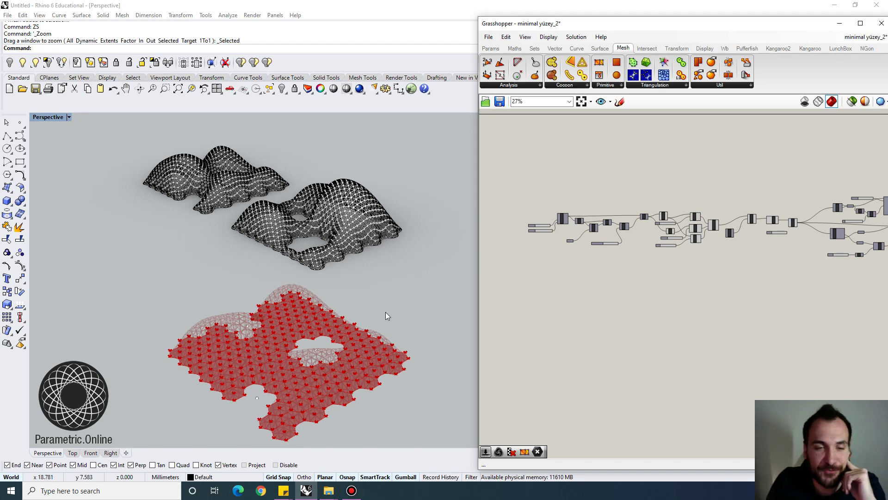
scroll(387, 268, down, 5)
right_drag(388, 268, 385, 271)
scroll(380, 251, up, 2)
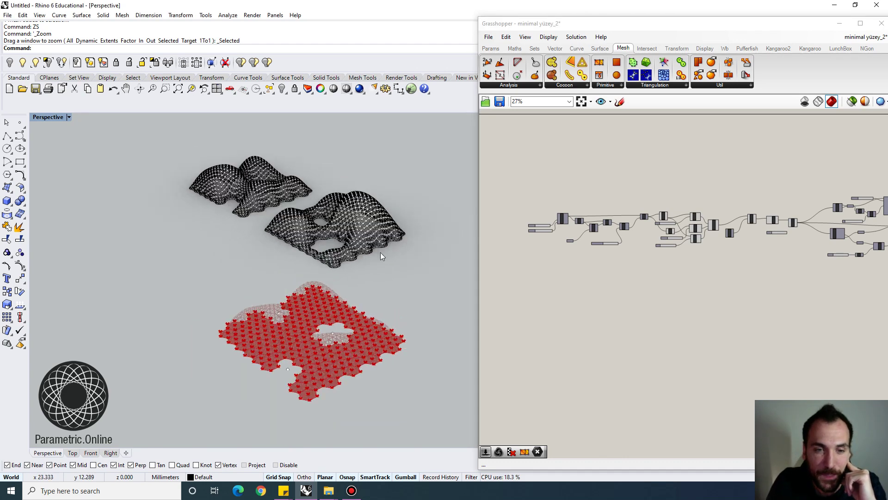
Step: Create a new Grasshopper document and delete the leftover meshes and points from the Rhino scene
right_drag(650, 211, 638, 192)
click(488, 37)
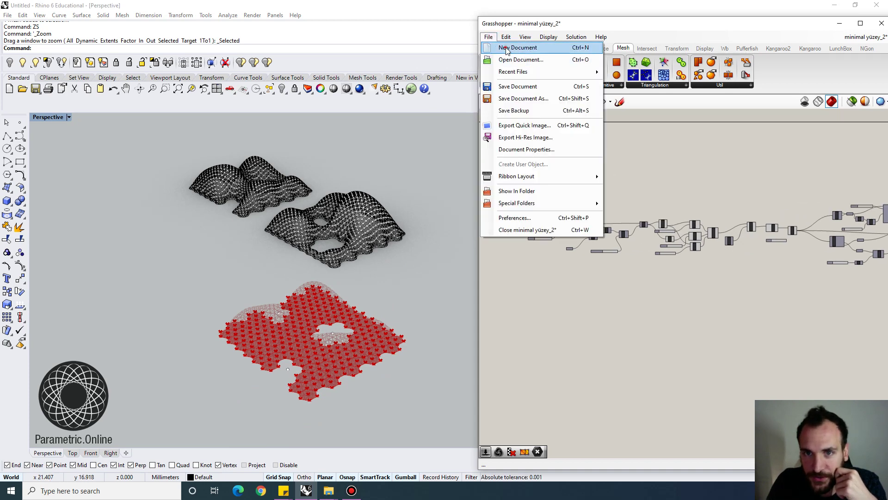
click(499, 48)
right_drag(374, 281, 379, 391)
drag(392, 418, 80, 163)
key(Delete)
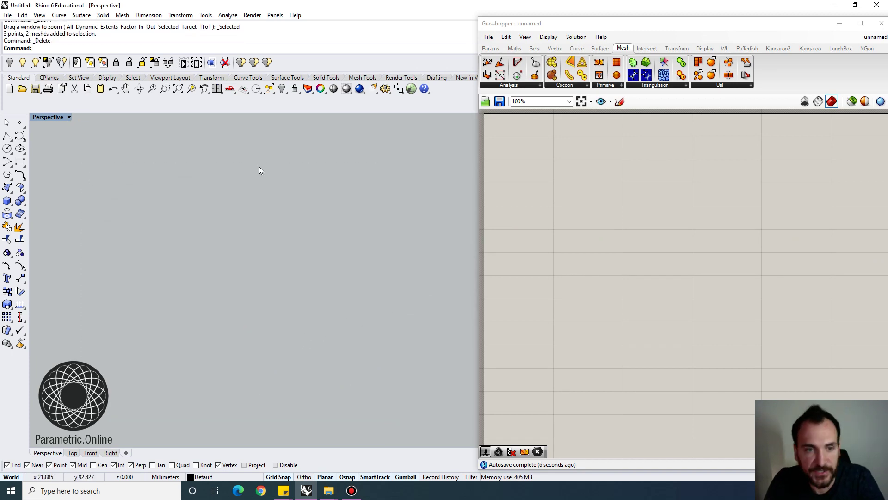
Step: Add a Hexagonal grid component to the empty canvas
double_click(558, 224)
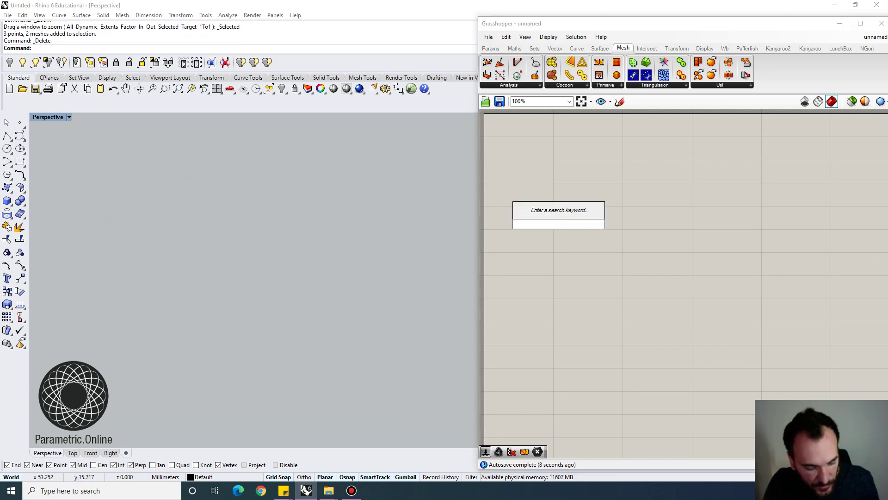
text(hex)
click(531, 214)
drag(558, 230, 632, 232)
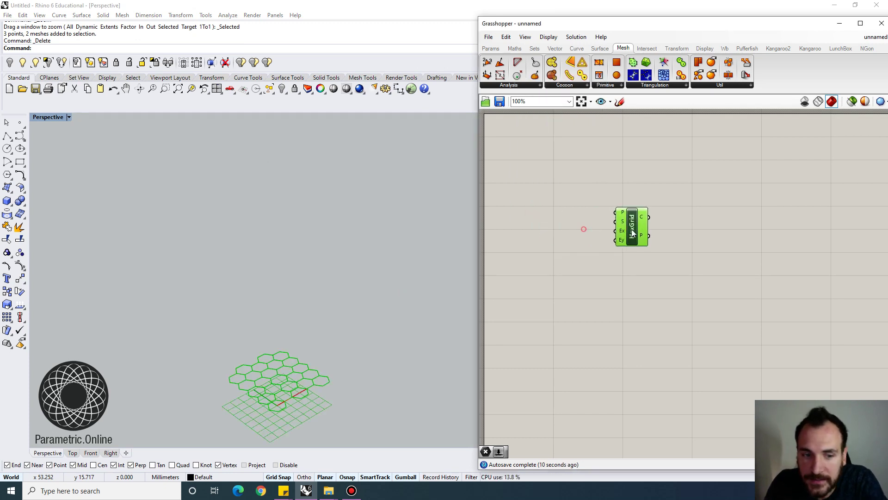
scroll(637, 228, up, 5)
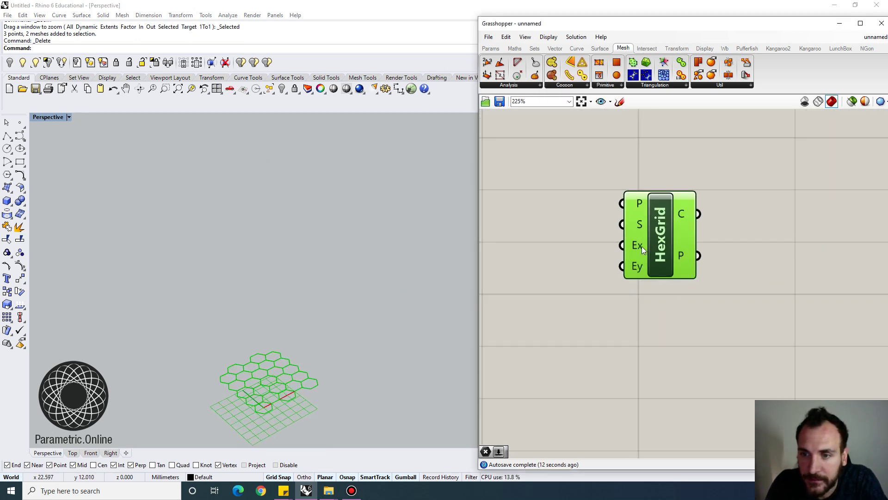
scroll(642, 246, down, 1)
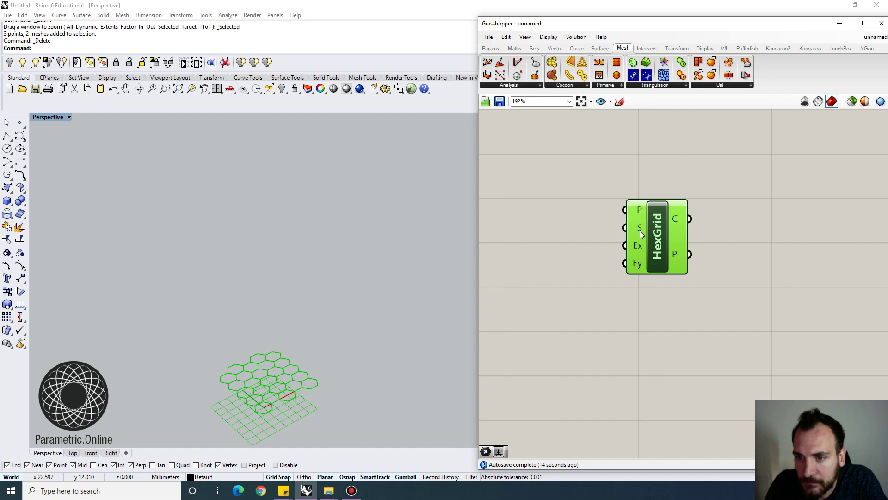
scroll(640, 226, down, 2)
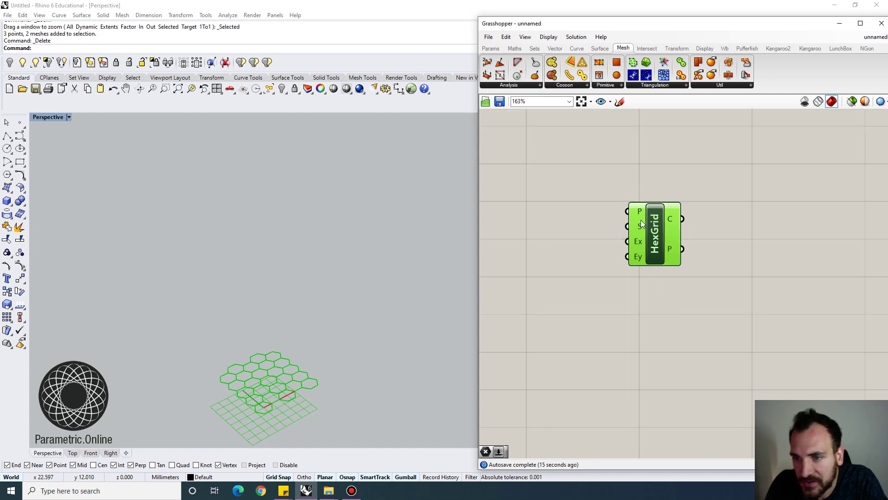
Step: Add Extent X and Extent Y number sliders set to 11 and wire them into the hexagonal grid's Ex and Ey inputs
double_click(571, 248)
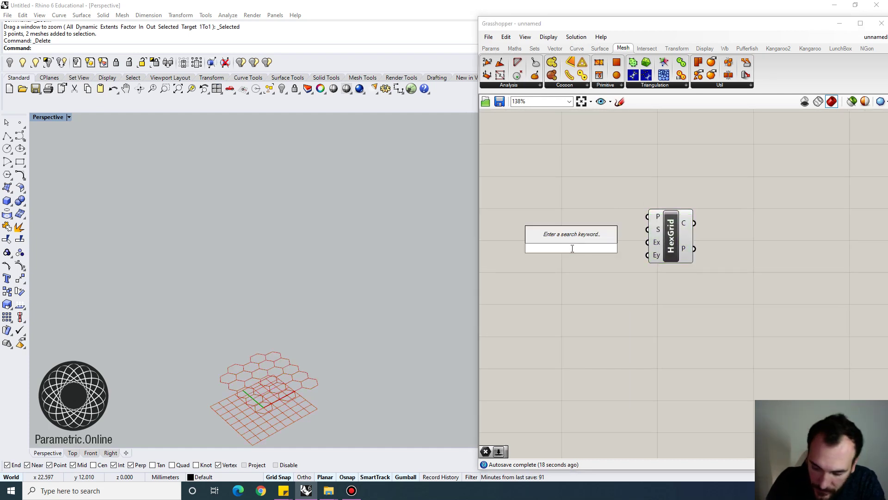
text(20)
key(Return)
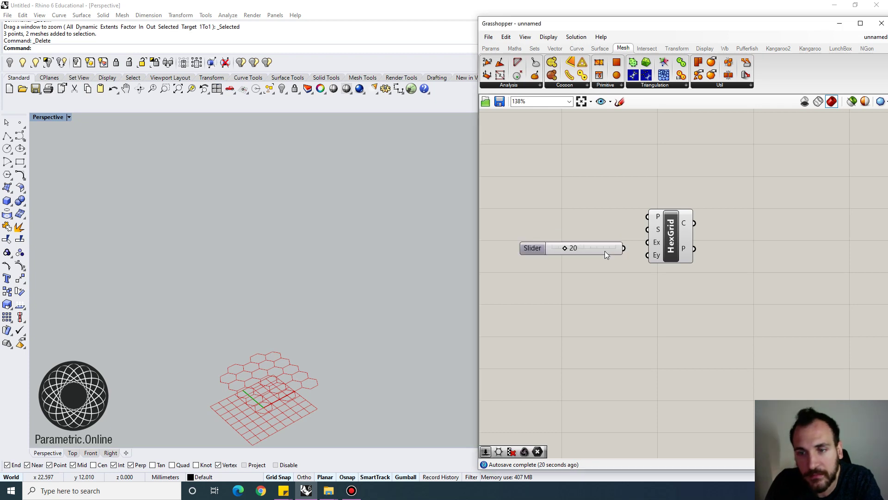
drag(548, 244, 561, 257)
right_drag(349, 266, 317, 294)
scroll(310, 307, up, 2)
drag(664, 235, 676, 235)
drag(605, 257, 604, 256)
right_drag(719, 232, 675, 236)
Step: Add an Area component and feed it the hexagonal grid's cells to get each cell's centroid
double_click(682, 226)
text(area)
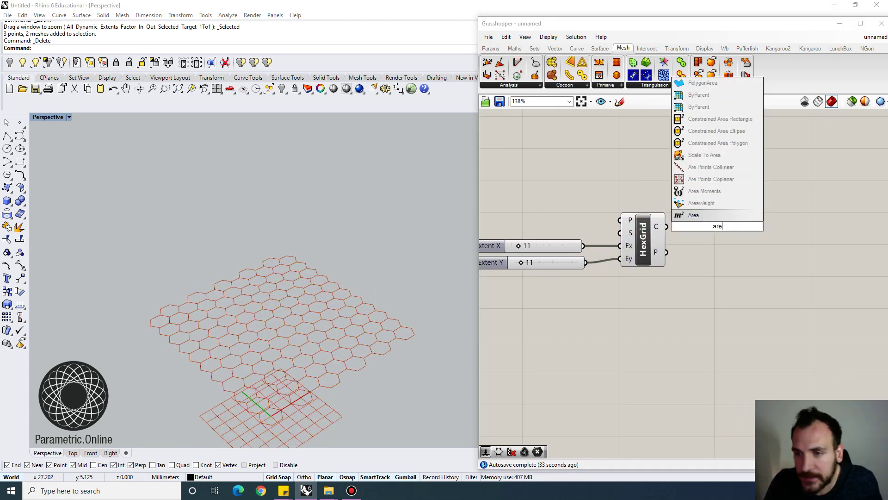
key(Return)
drag(686, 226, 696, 226)
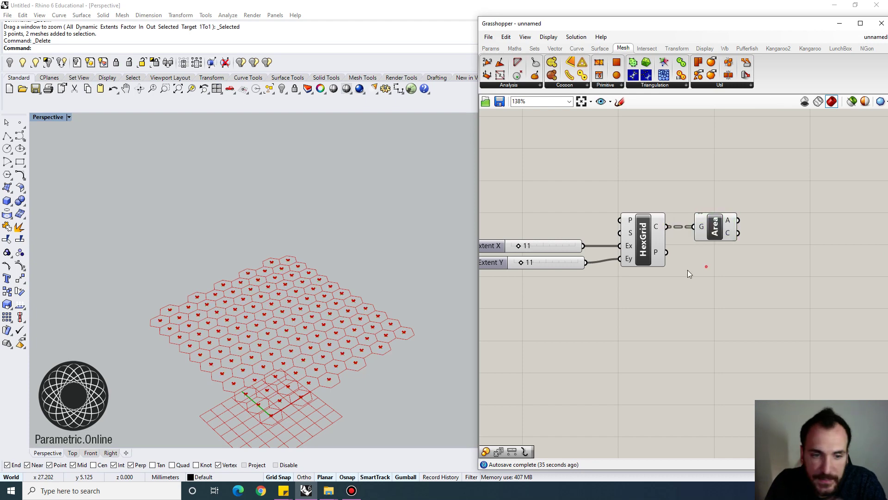
scroll(315, 318, down, 3)
scroll(315, 318, up, 2)
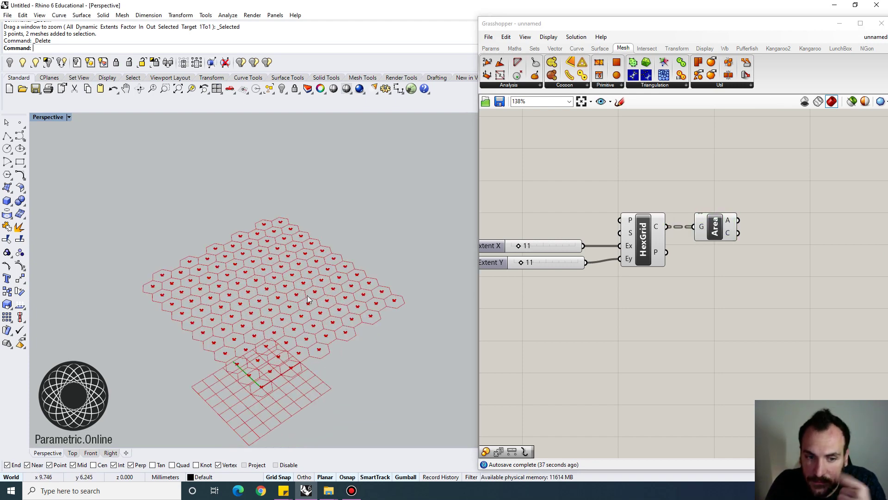
Step: Place two separate point objects in Rhino within the area covered by the hexagonal grid
click(19, 123)
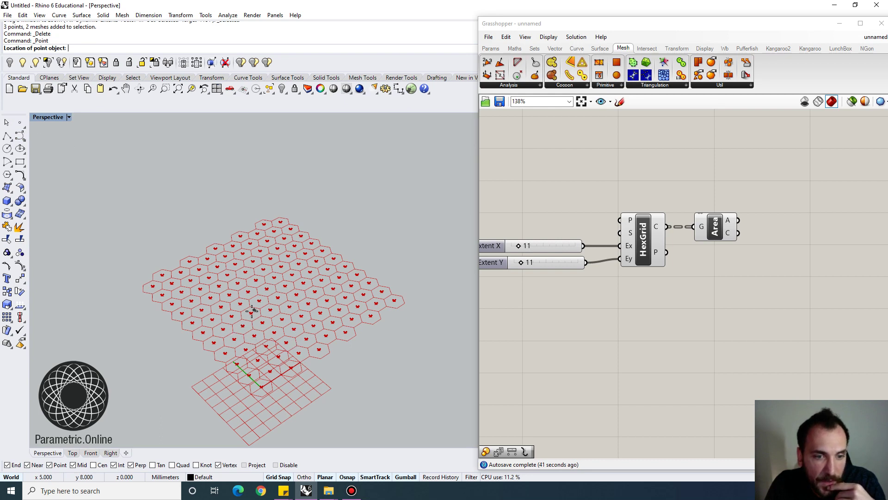
click(208, 284)
right_click(246, 302)
click(326, 302)
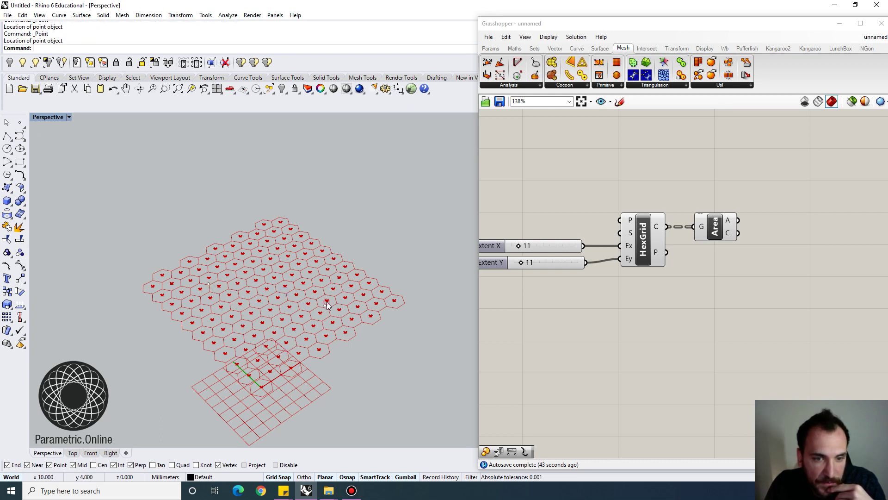
Step: Switch the Perspective viewport to Wireframe display and check the two points against the grid
click(52, 118)
click(62, 140)
scroll(288, 254, down, 2)
scroll(279, 281, up, 5)
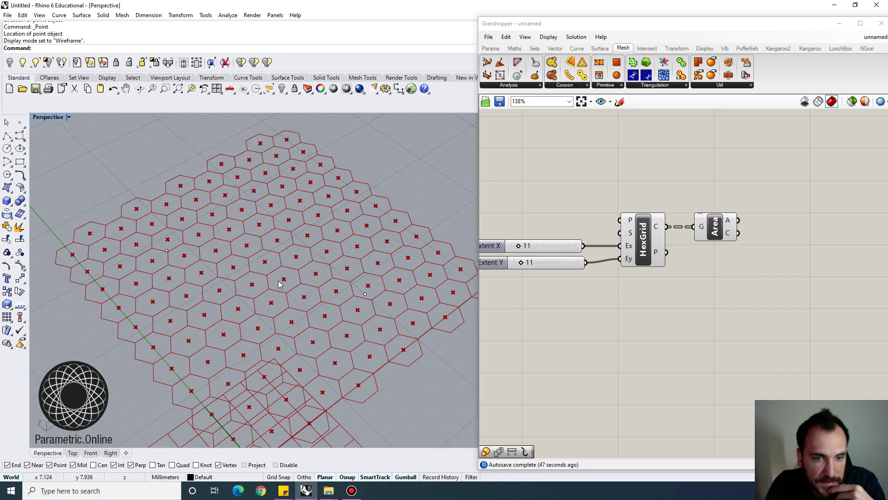
scroll(279, 281, down, 5)
right_drag(309, 278, 317, 269)
Step: Add a Point parameter below the Area component and reference both Rhino points in it
right_drag(672, 214, 618, 218)
double_click(681, 315)
text(p)
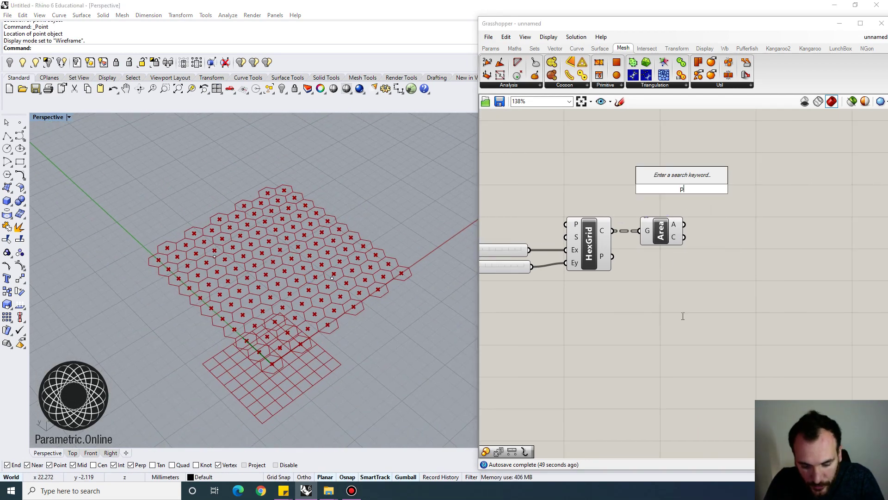
text(oin)
click(657, 204)
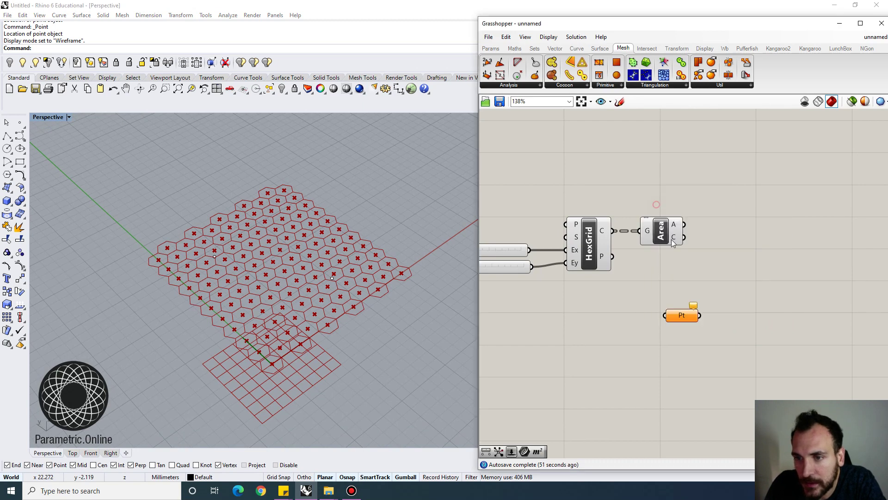
right_click(681, 316)
click(721, 419)
drag(167, 190, 372, 301)
key(Return)
Step: Add a Closest Point component beyond the Area and Point components
double_click(720, 278)
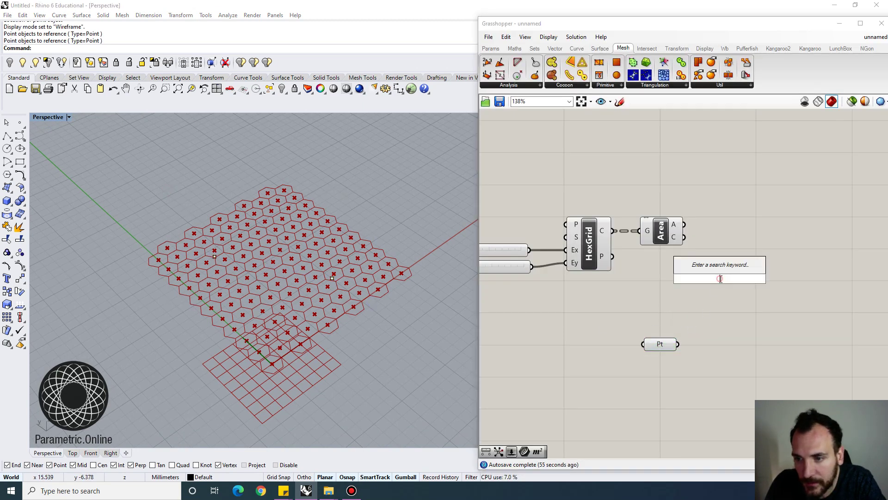
text(clos)
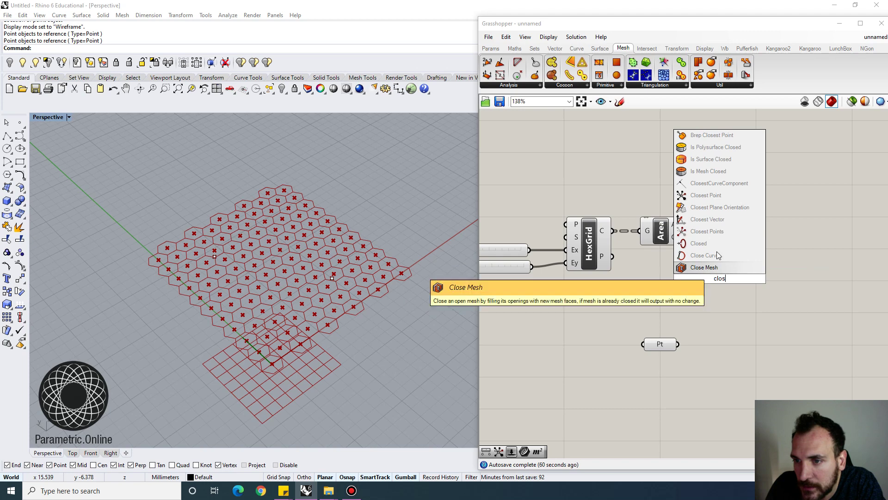
click(705, 194)
drag(716, 270, 758, 278)
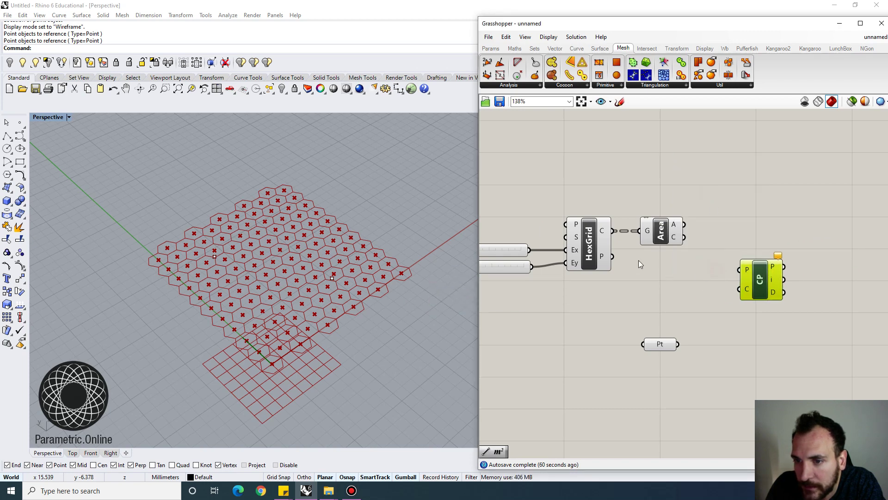
Step: Inspect the data structure of the hexagonal grid's cells output
right_drag(615, 241, 574, 241)
drag(561, 240, 552, 238)
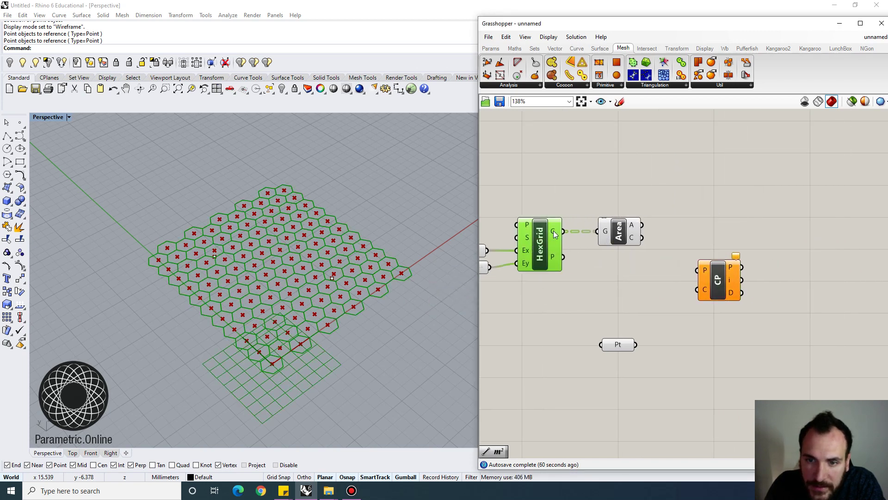
right_click(553, 231)
key(Escape)
scroll(553, 231, up, 2)
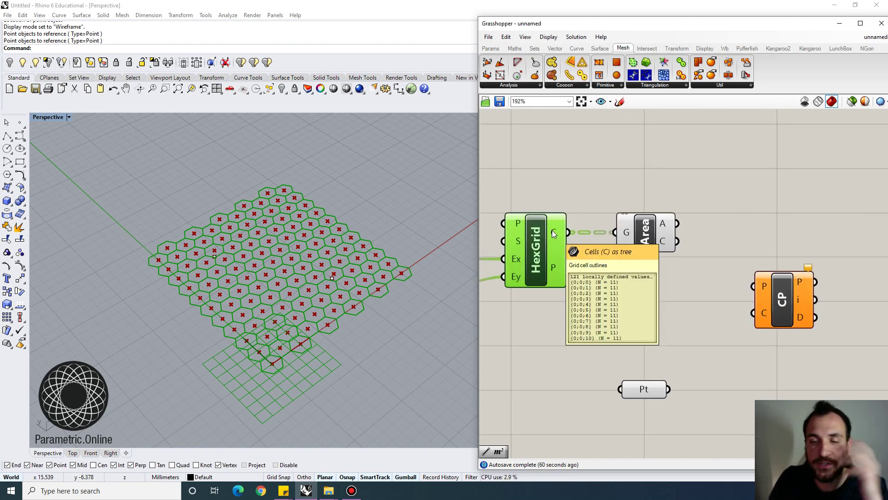
Step: Flatten the cells output of the hexagonal grid component
right_click(554, 234)
click(598, 262)
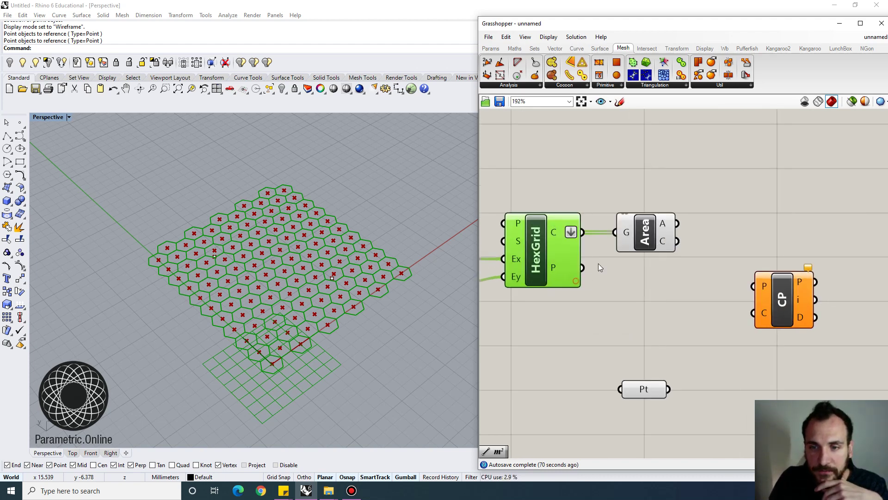
click(646, 233)
scroll(646, 234, down, 2)
Step: Connect the Area centroids to the Closest Point component's P input and the two reference points to its C input
click(658, 293)
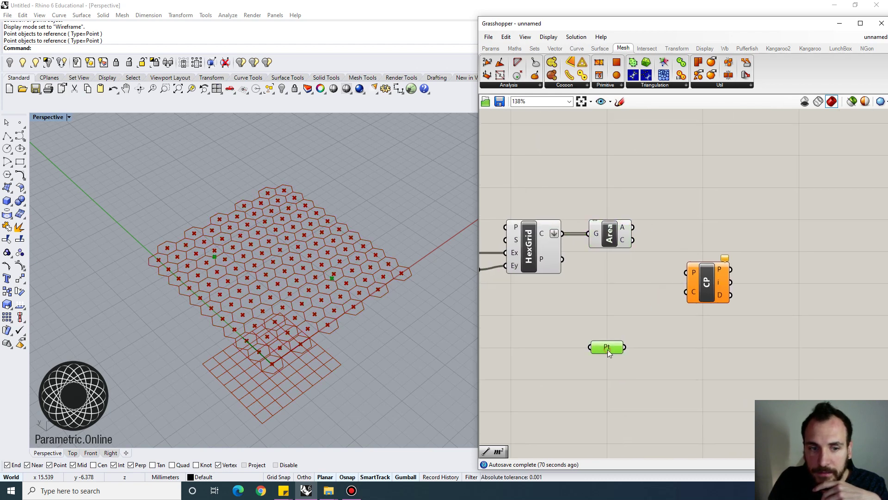
click(613, 237)
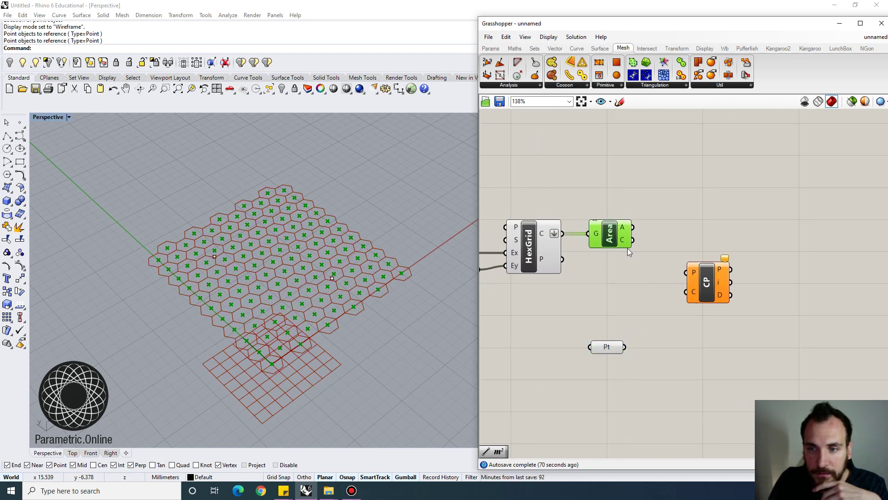
drag(605, 346, 608, 345)
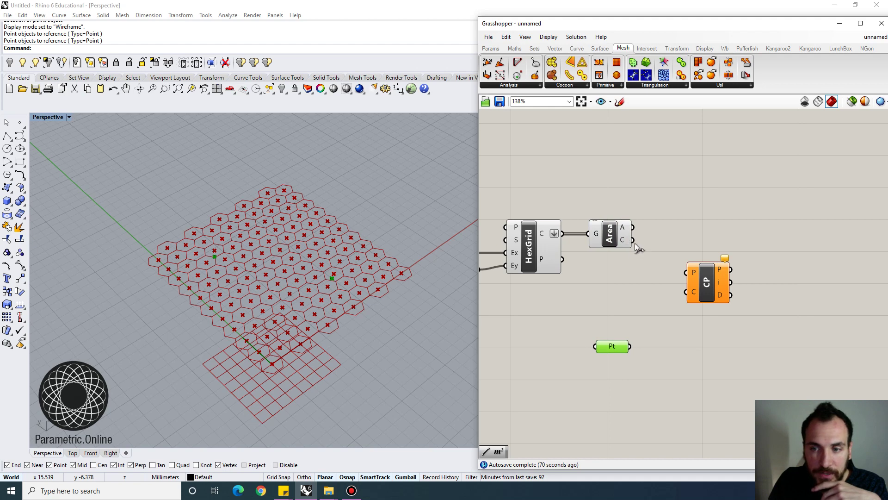
drag(633, 239, 686, 273)
scroll(702, 279, up, 3)
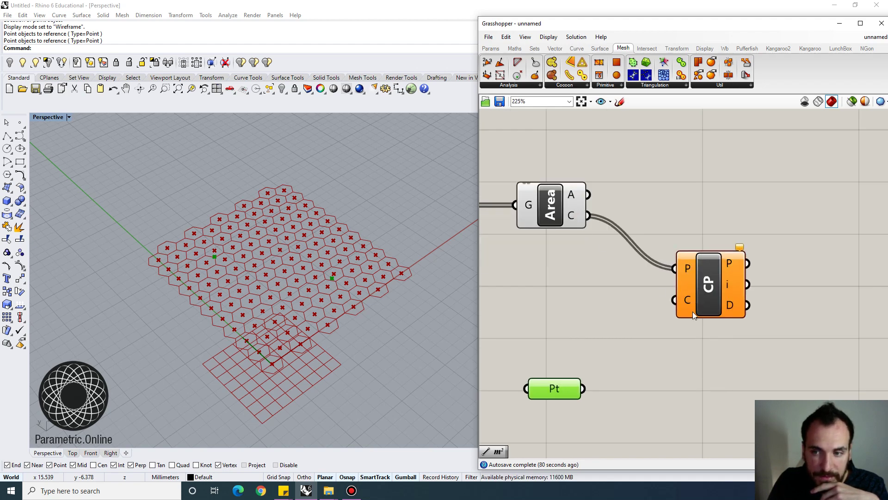
drag(678, 306, 583, 388)
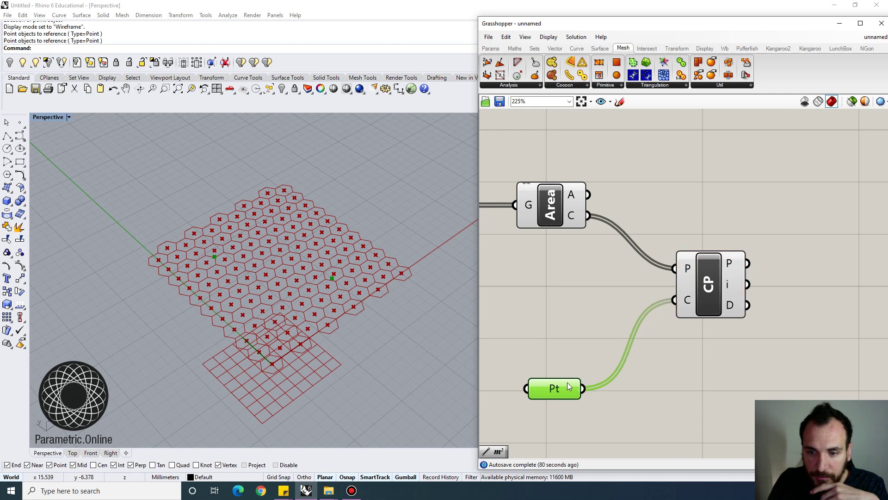
Step: Add a Line component running from each cell centroid to its closest reference point
right_drag(768, 258, 713, 257)
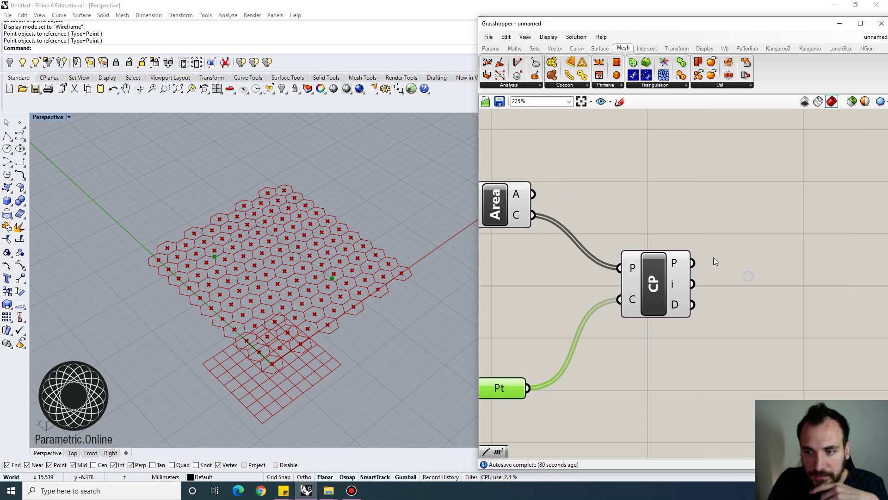
double_click(713, 258)
text(line)
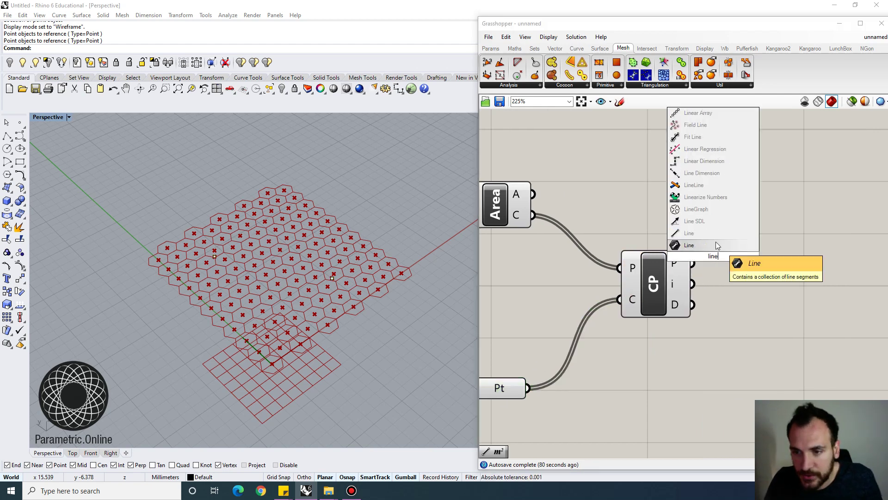
click(715, 242)
drag(703, 232, 752, 192)
scroll(713, 243, down, 2)
mouse_move(700, 257)
mouse_down()
mouse_move(726, 233)
mouse_move(619, 216)
mouse_move(585, 222)
mouse_up()
Step: Examine in the Perspective viewport how the lines link the cell centroids to the two reference points
right_drag(248, 290, 254, 297)
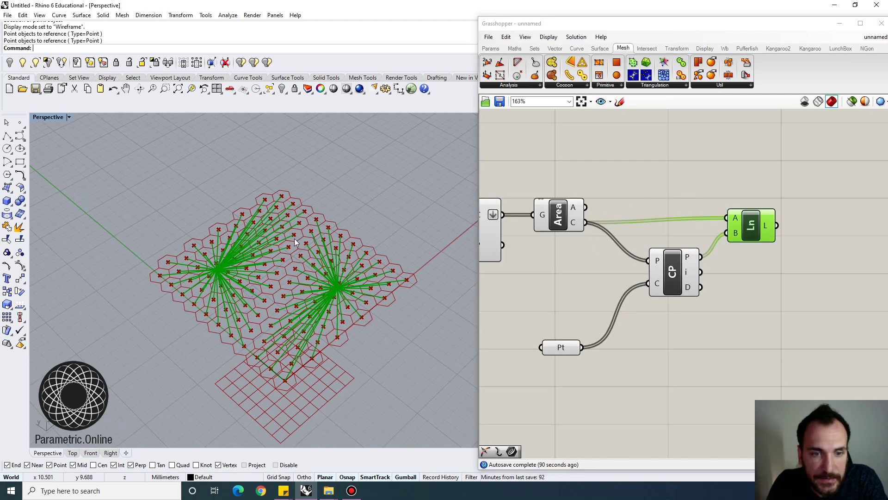
scroll(360, 282, up, 3)
scroll(361, 281, up, 5)
right_drag(361, 281, 343, 254)
scroll(342, 253, down, 5)
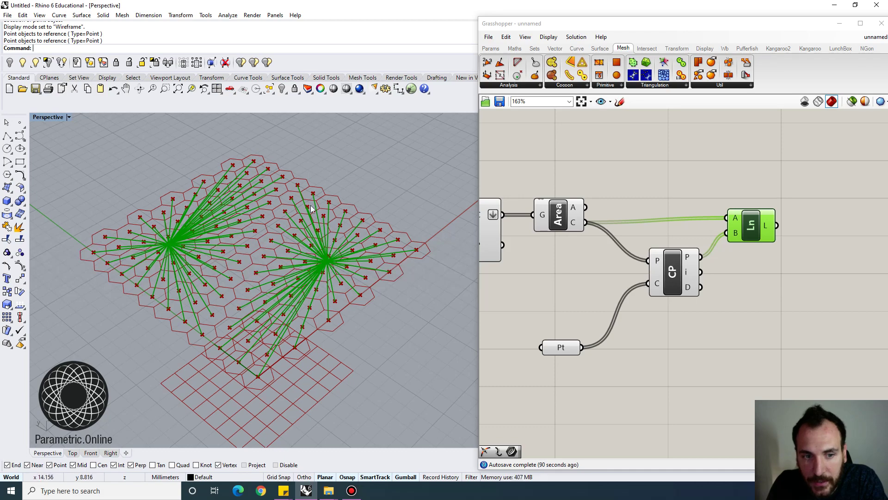
scroll(281, 259, down, 3)
scroll(324, 231, up, 4)
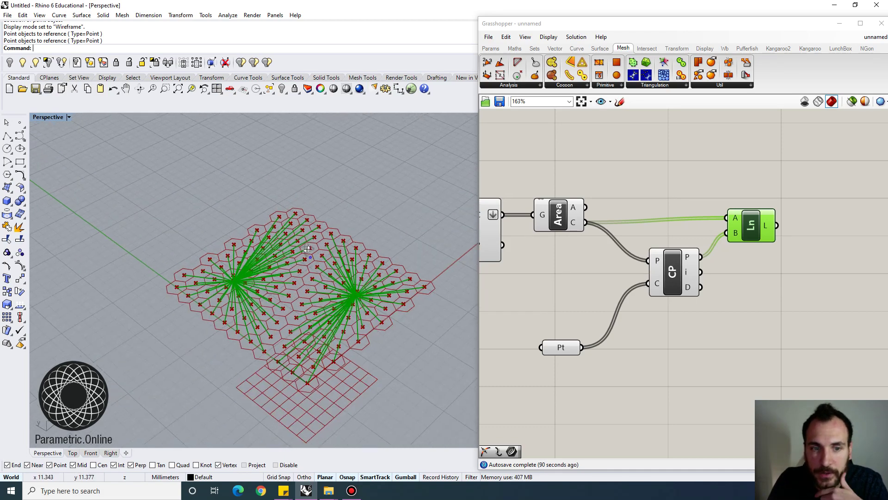
scroll(335, 224, up, 2)
scroll(336, 229, down, 3)
scroll(336, 233, up, 2)
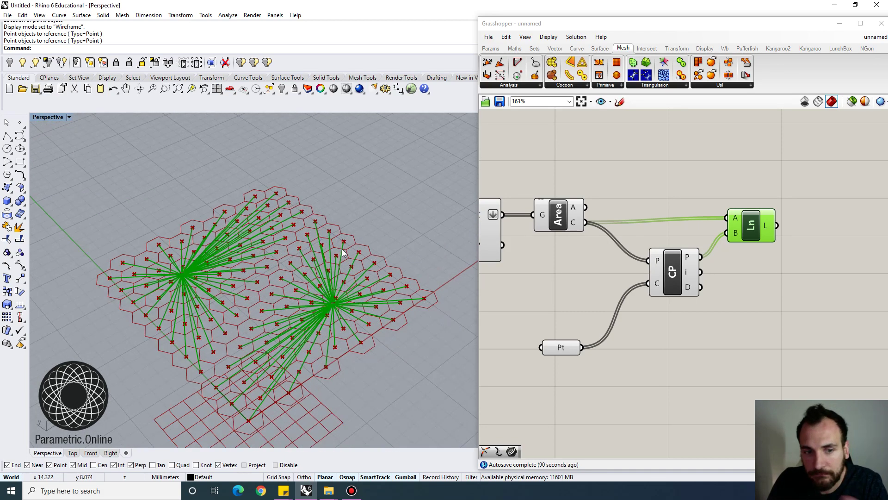
scroll(336, 237, down, 2)
Step: Replace the Line component with a Distance component fed by the cell centroids and their closest points
right_drag(768, 223, 720, 223)
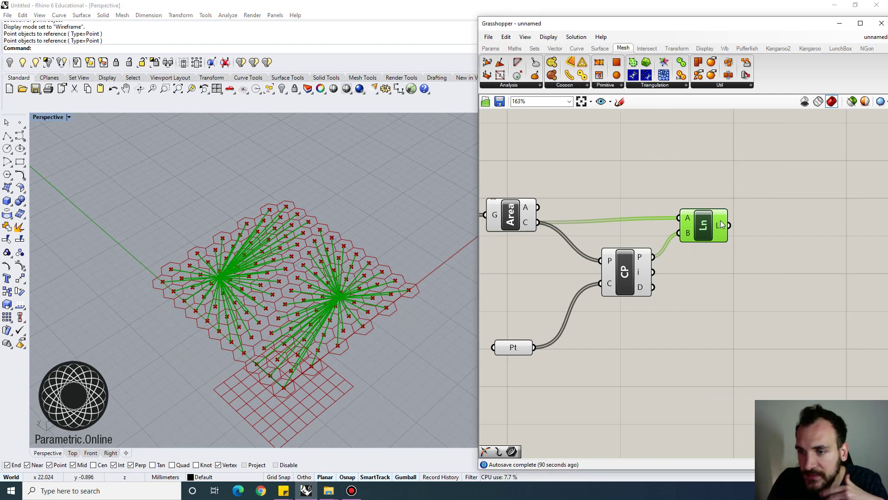
double_click(712, 229)
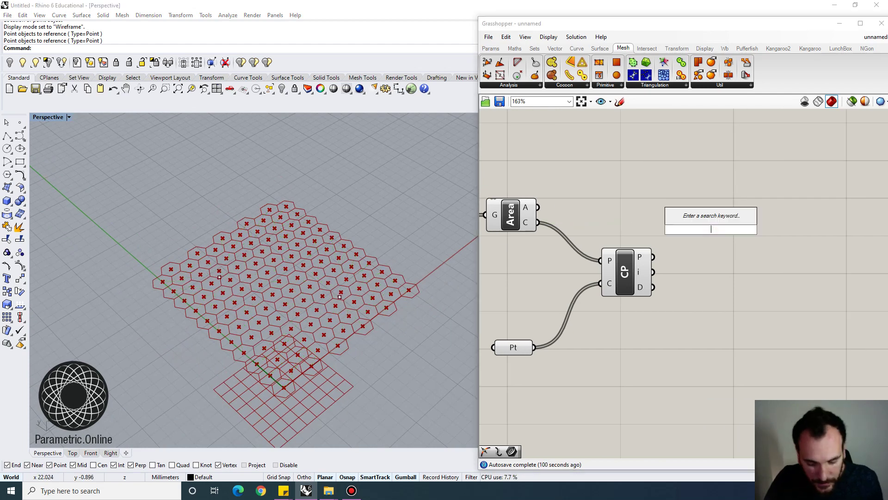
text(dista)
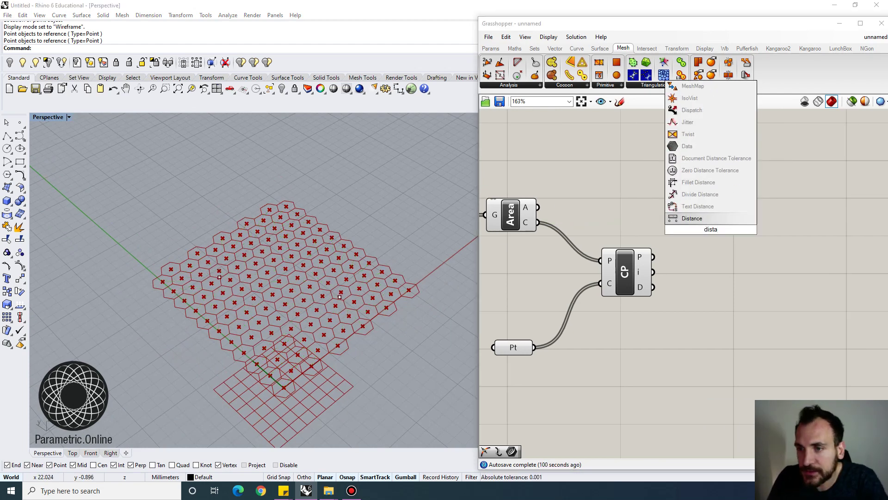
key(Return)
drag(653, 256, 685, 237)
click(527, 224)
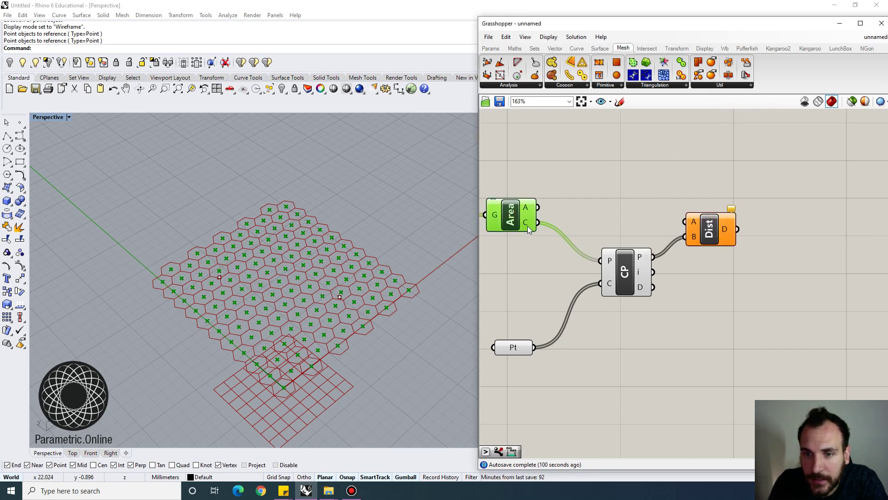
mouse_move(537, 223)
mouse_down()
mouse_move(692, 222)
mouse_move(538, 222)
mouse_up()
Step: Add a Larger Than component beyond the Distance component
right_drag(790, 235, 758, 240)
double_click(758, 240)
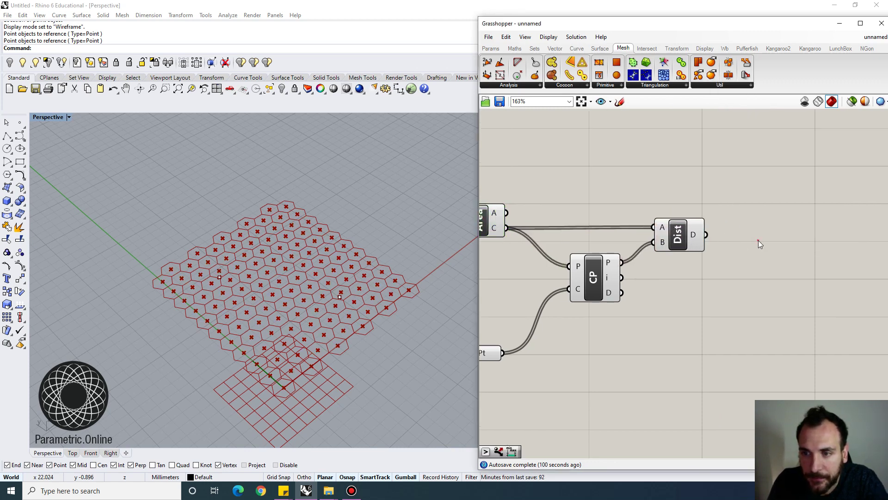
text(large)
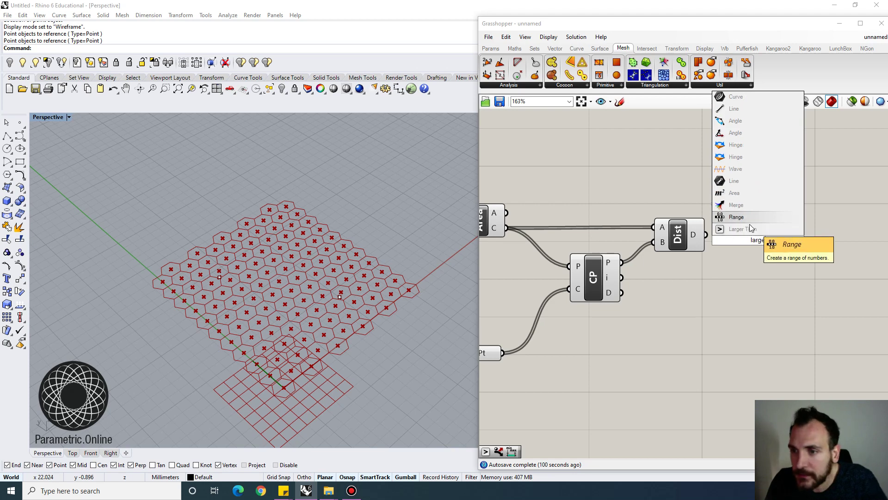
click(750, 228)
drag(750, 234, 774, 232)
scroll(731, 190, down, 2)
scroll(773, 238, up, 1)
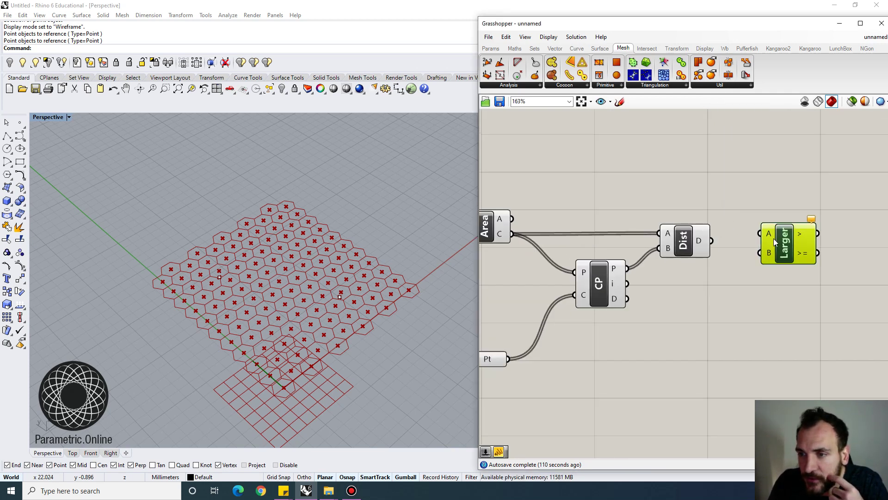
scroll(786, 225, down, 1)
Step: Feed the distances into Larger Than's A input and a new number slider set to 5 into its B input
double_click(698, 199)
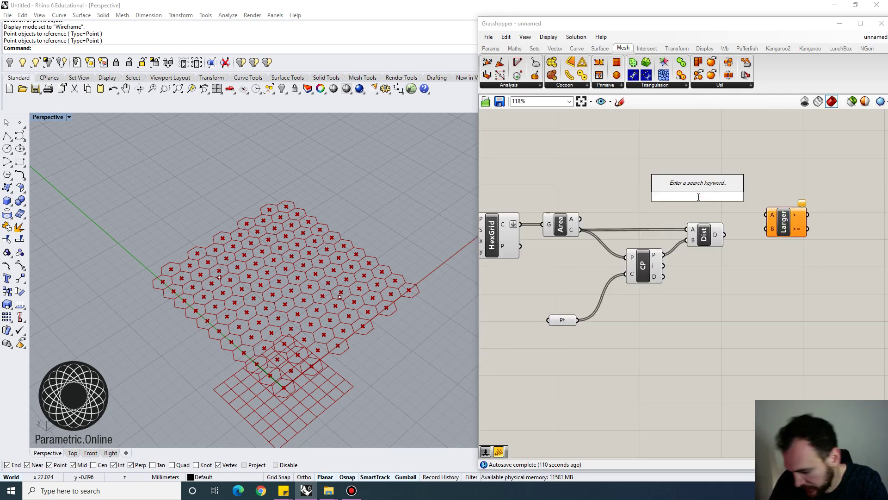
text(5)
key(Return)
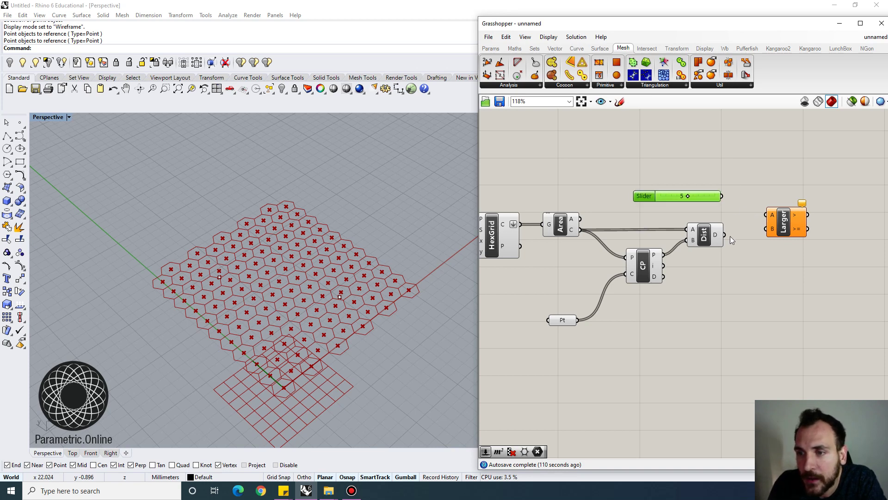
drag(760, 208, 765, 214)
drag(765, 229, 657, 309)
right_drag(750, 288, 665, 282)
drag(715, 229, 711, 257)
right_drag(601, 240, 629, 241)
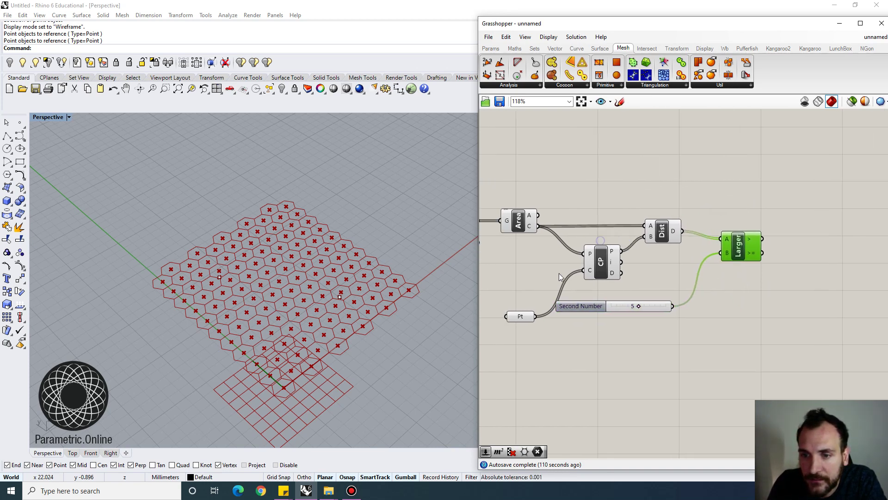
scroll(340, 285, up, 3)
scroll(291, 290, down, 3)
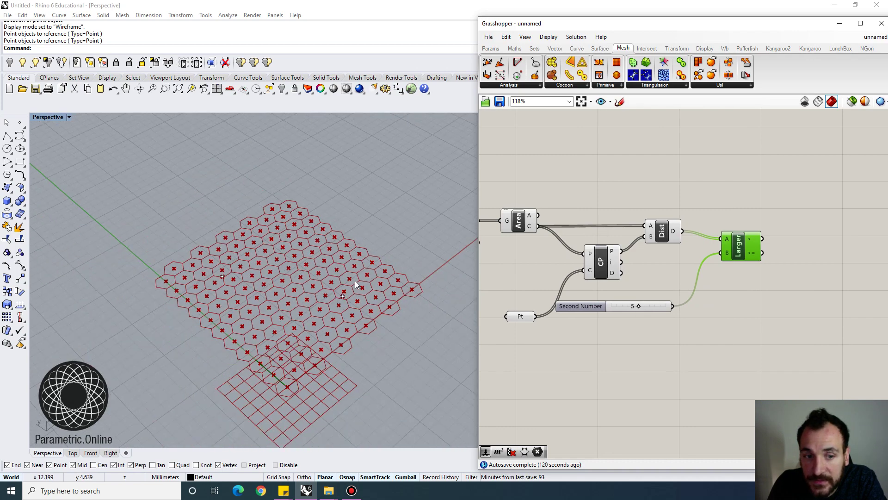
scroll(263, 314, up, 3)
scroll(277, 284, down, 3)
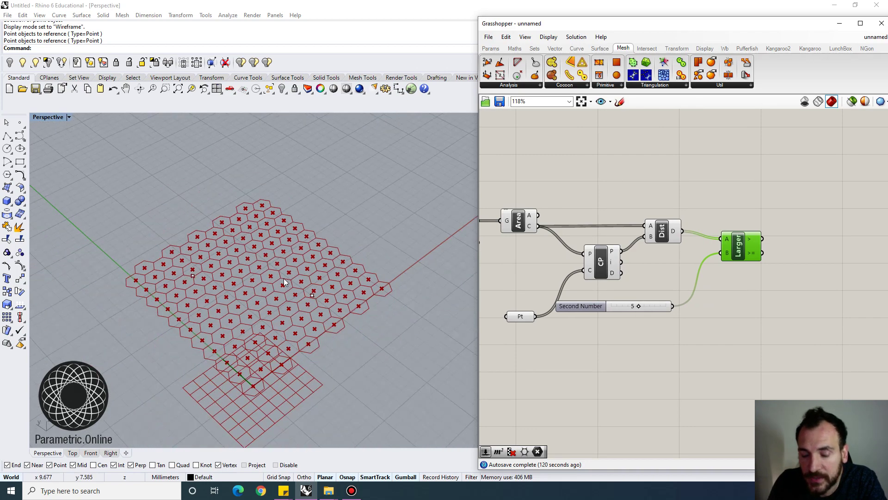
Step: Add a Cull Pattern component with the grid cells as its list and Larger Than's >= output as its pattern
right_drag(640, 262, 625, 274)
double_click(773, 241)
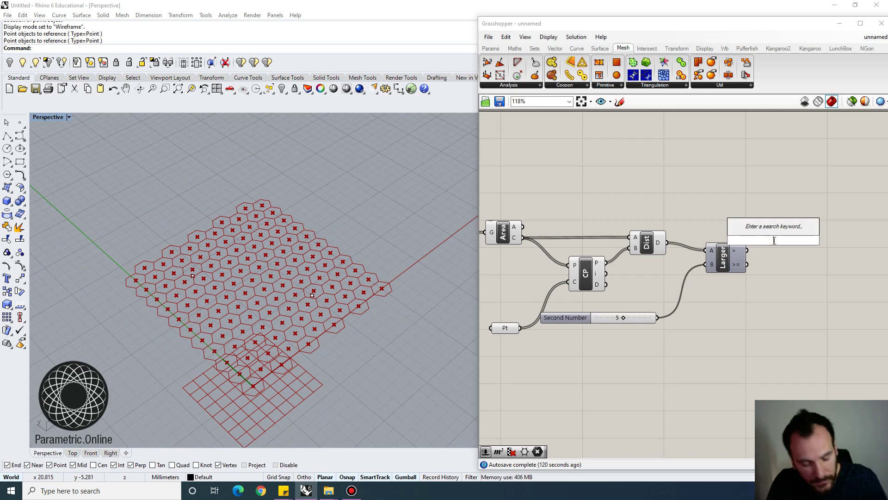
text(cull)
key(Return)
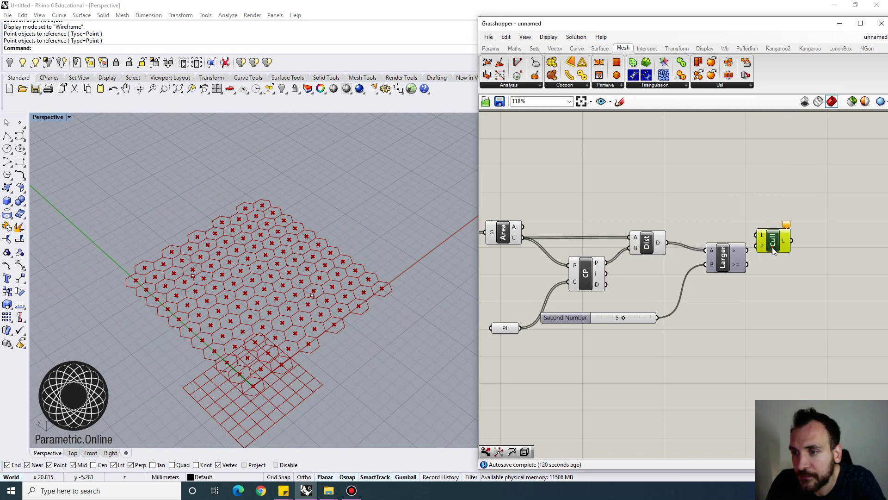
mouse_move(766, 229)
mouse_down()
mouse_move(769, 260)
mouse_move(764, 234)
mouse_up()
scroll(732, 218, down, 1)
right_drag(696, 216, 719, 220)
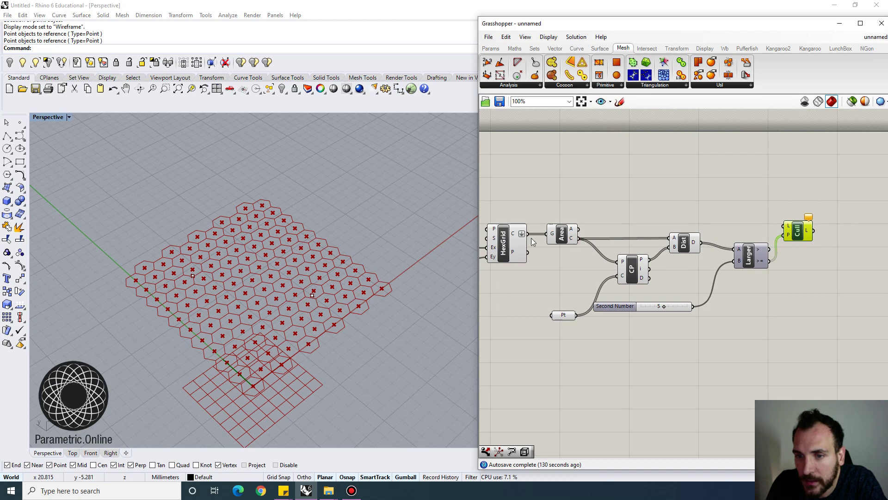
drag(545, 214, 783, 225)
drag(797, 230, 800, 219)
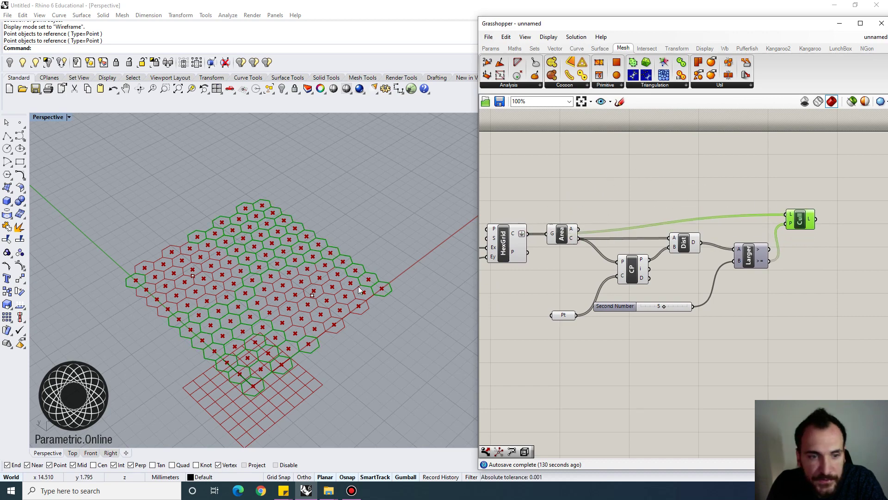
Step: Try a distance threshold of 4 on the slider feeding Larger Than
right_drag(277, 250, 256, 215)
scroll(255, 215, up, 1)
scroll(665, 307, up, 3)
click(665, 308)
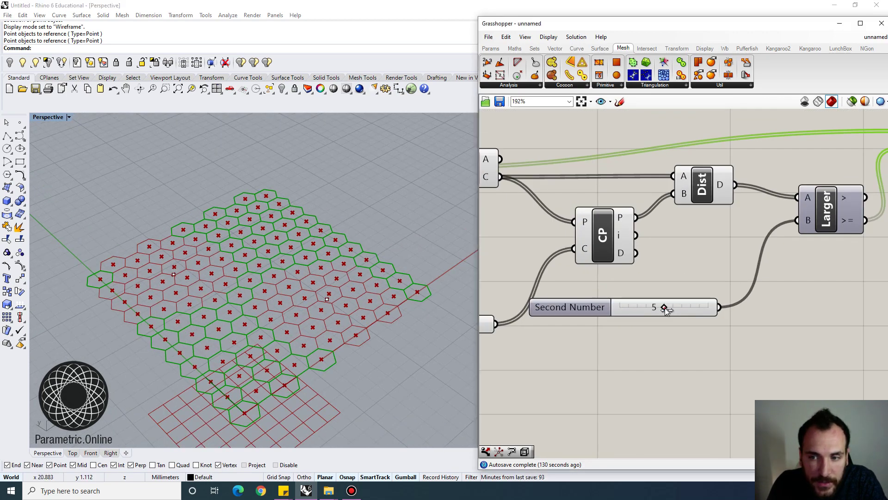
mouse_move(653, 309)
mouse_down()
mouse_move(680, 309)
mouse_move(654, 307)
mouse_up()
Step: Examine in the Perspective viewport which hexagons are culled around the two reference points
scroll(275, 233, down, 6)
right_drag(276, 233, 282, 267)
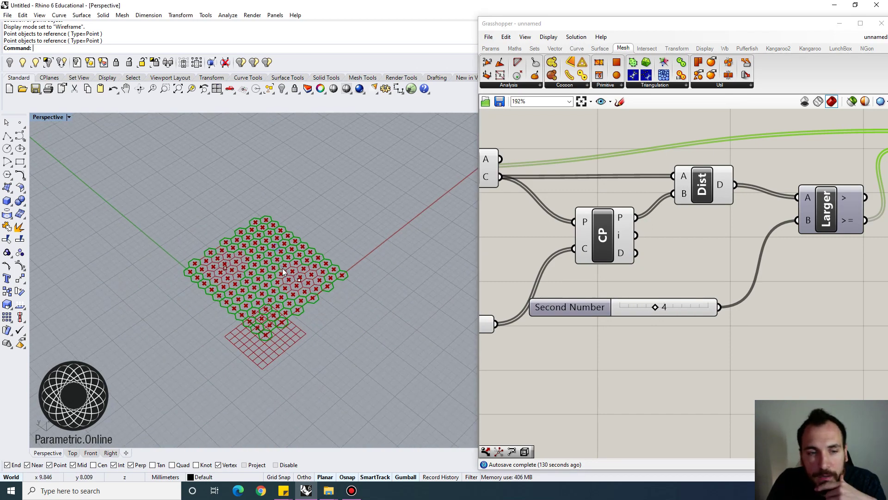
scroll(284, 268, up, 6)
scroll(284, 268, down, 4)
right_drag(328, 325, 309, 324)
scroll(272, 285, up, 3)
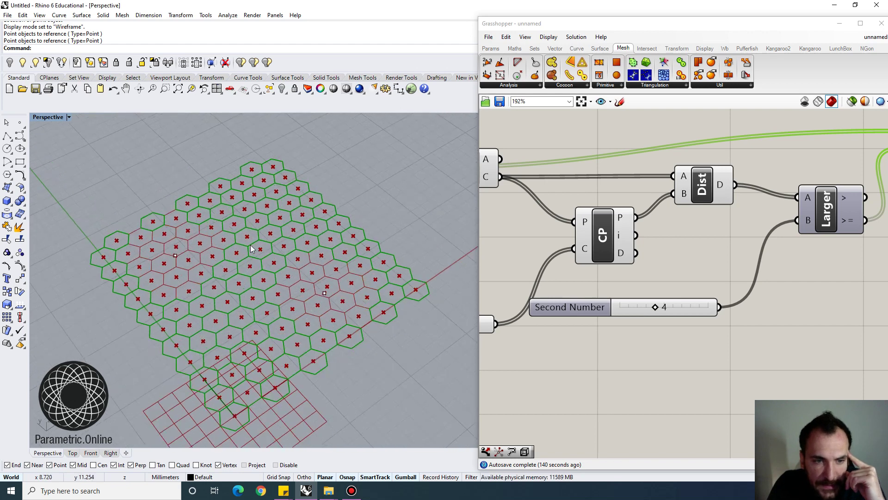
scroll(204, 330, down, 2)
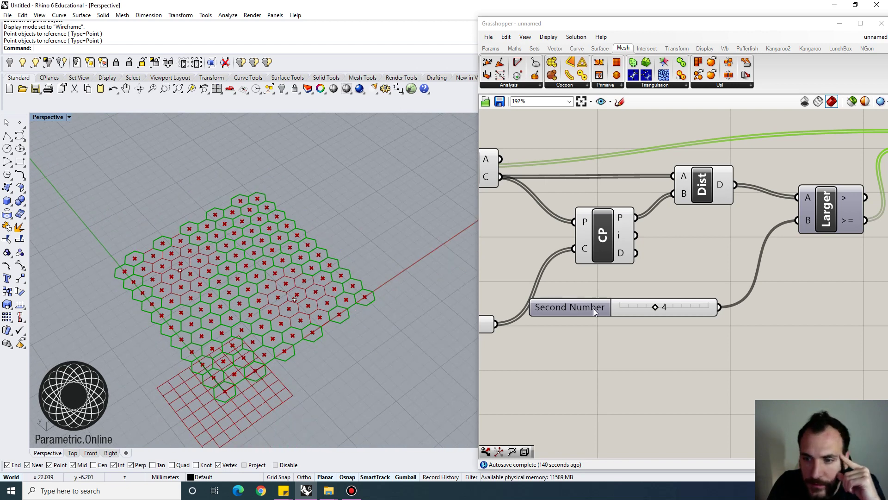
Step: Set the distance threshold slider to 6 and review the remaining hexagons
scroll(281, 273, up, 2)
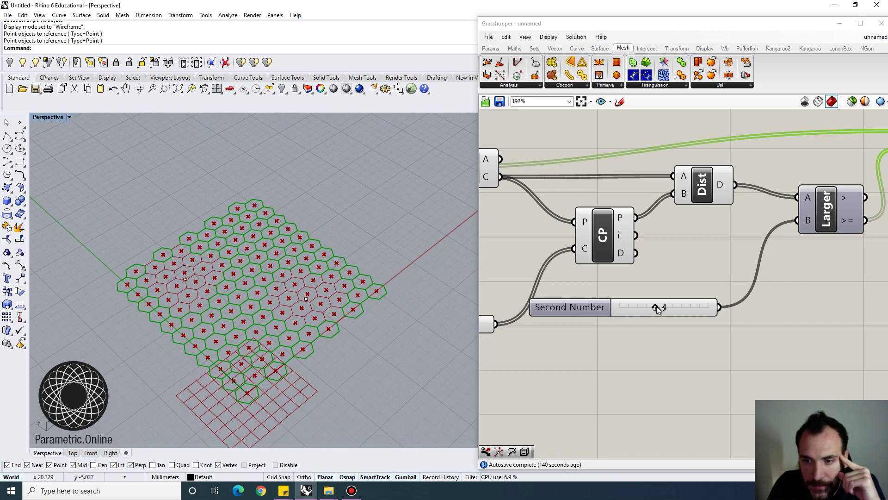
drag(656, 306, 672, 308)
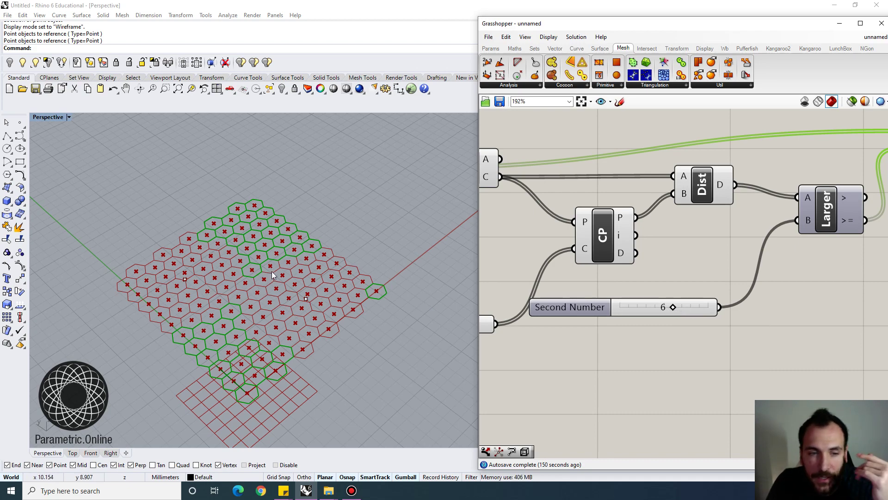
shift+right_drag(250, 249, 251, 324)
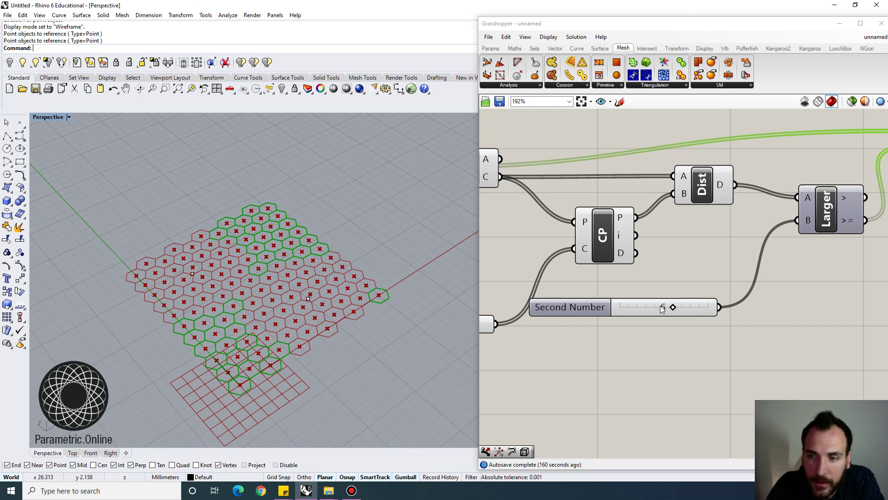
Step: Set the distance threshold to 4 and move the reference point near the grid's Y-axis side outward toward the grid corner
drag(673, 308, 658, 307)
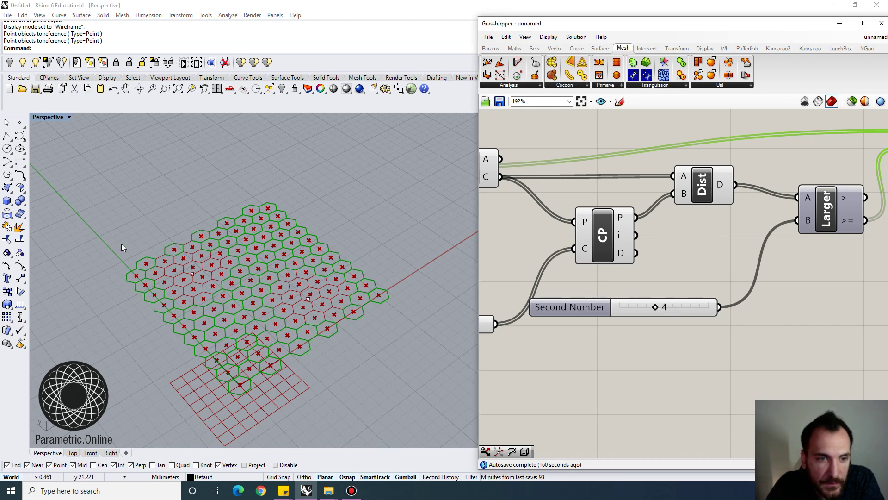
click(192, 274)
drag(213, 262, 146, 255)
scroll(250, 277, down, 3)
right_drag(259, 278, 280, 277)
scroll(292, 279, up, 5)
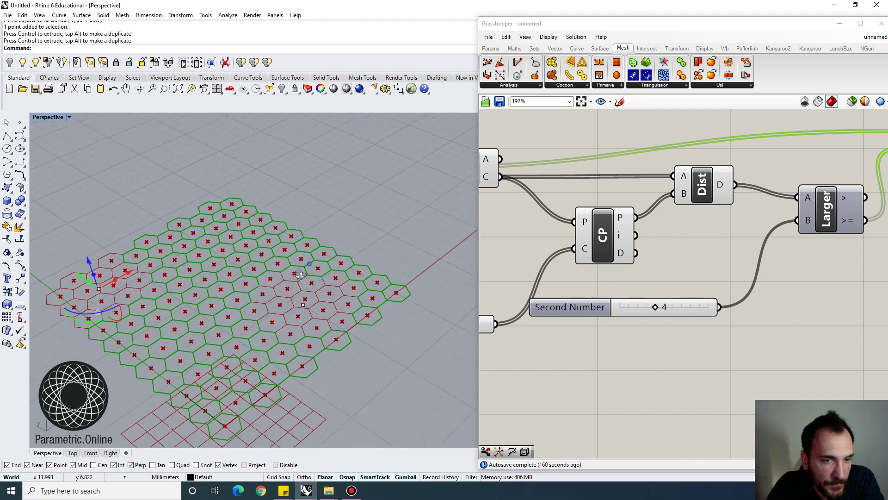
Step: Move the second reference point slightly inward, away from the hexagonal grid's edge along the X axis
scroll(295, 280, down, 4)
scroll(296, 279, up, 4)
drag(279, 286, 329, 340)
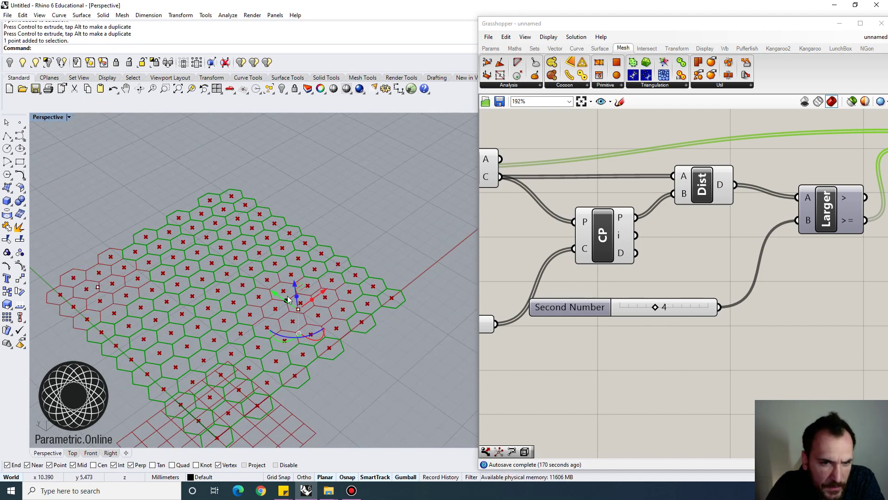
drag(279, 295, 269, 287)
click(354, 188)
right_drag(353, 187, 342, 213)
scroll(284, 259, down, 7)
scroll(280, 262, up, 5)
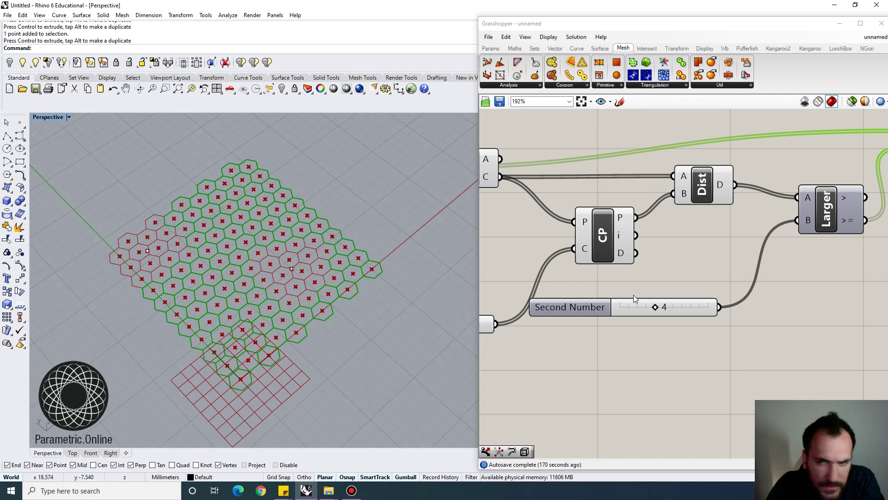
Step: Set the distance threshold to 3 and review the culled hexagons around both reference points
drag(655, 307, 647, 307)
right_drag(309, 301, 271, 187)
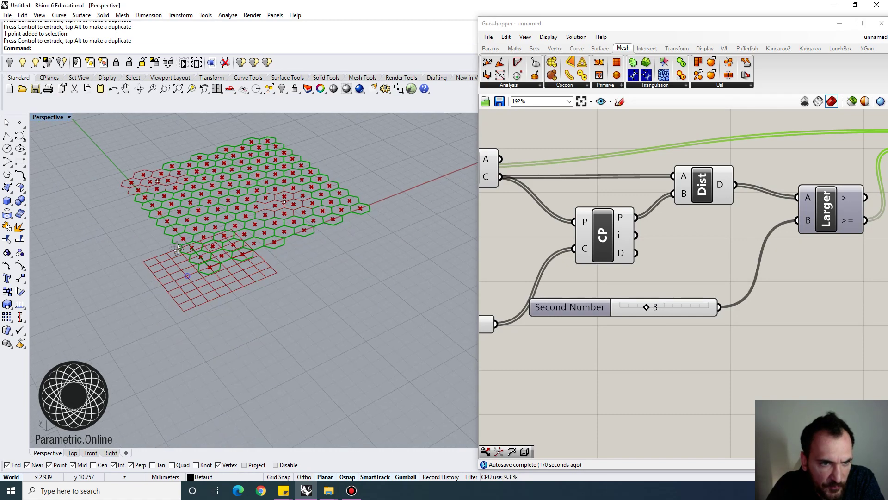
scroll(225, 185, down, 7)
scroll(225, 167, up, 7)
scroll(276, 276, down, 2)
scroll(274, 213, up, 6)
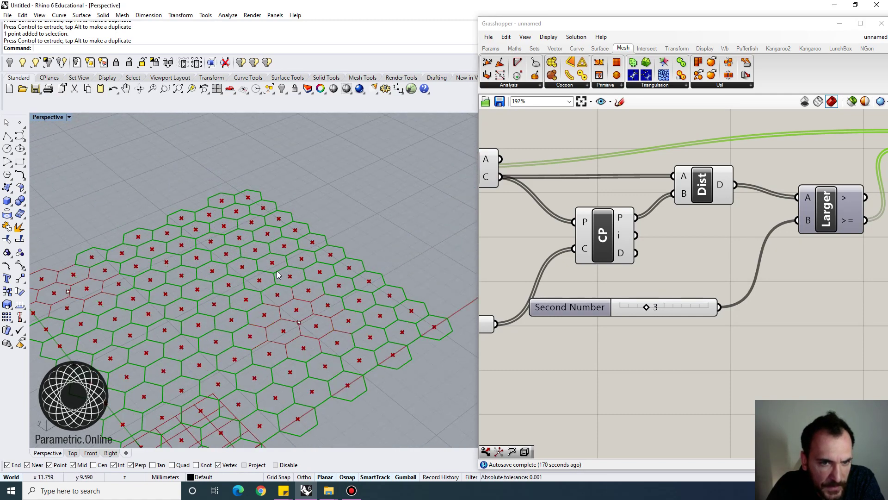
scroll(276, 232, down, 6)
Step: Reposition the distance threshold slider slightly on the canvas, below the Distance and Larger Than components
click(555, 232)
scroll(550, 231, down, 4)
right_drag(559, 232, 514, 242)
scroll(522, 245, up, 1)
drag(566, 283, 574, 291)
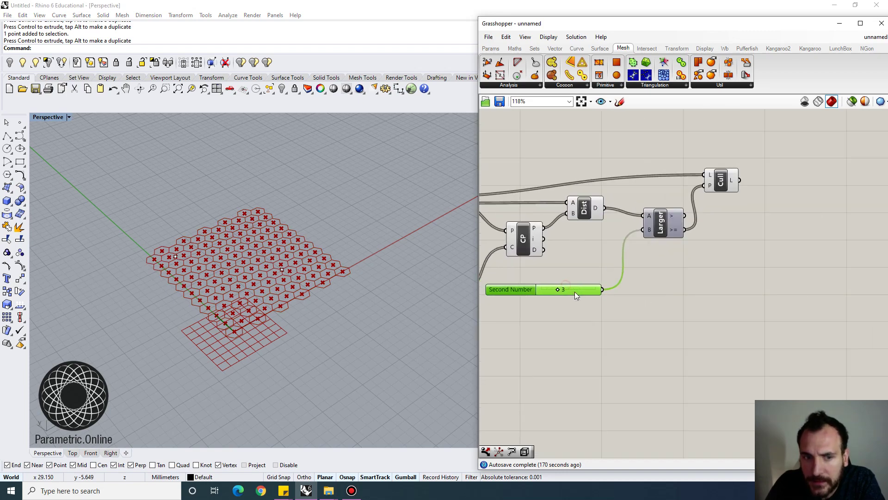
scroll(250, 310, up, 2)
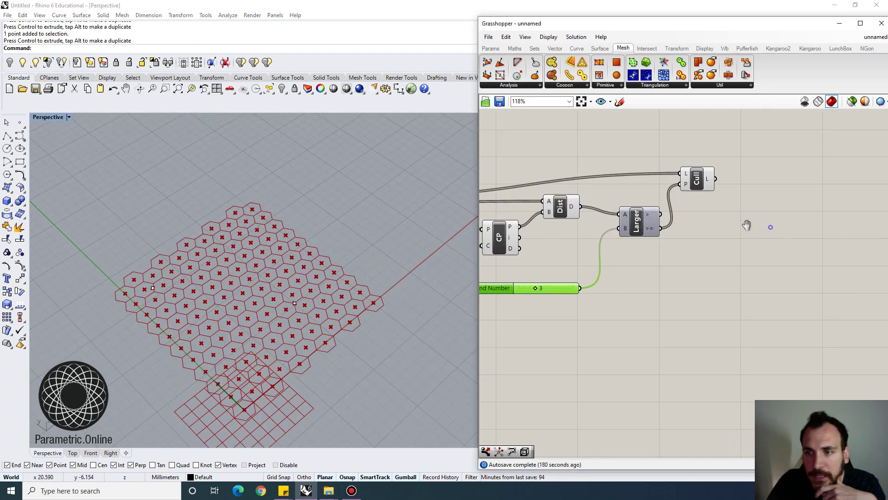
Step: Move the Cull Pattern component farther from Larger Than and inspect its culled list output
scroll(571, 212, up, 3)
click(653, 177)
drag(651, 176, 705, 188)
scroll(707, 188, down, 1)
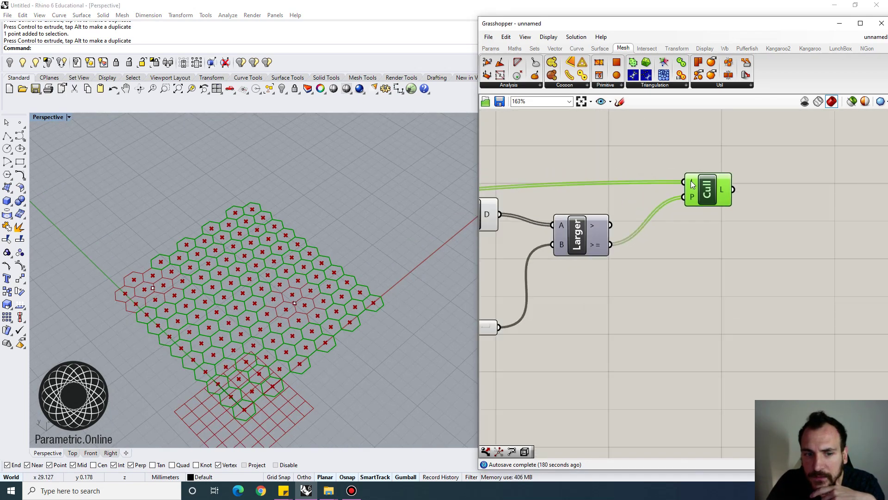
right_drag(709, 189, 619, 205)
scroll(629, 211, up, 2)
mouse_move(629, 212)
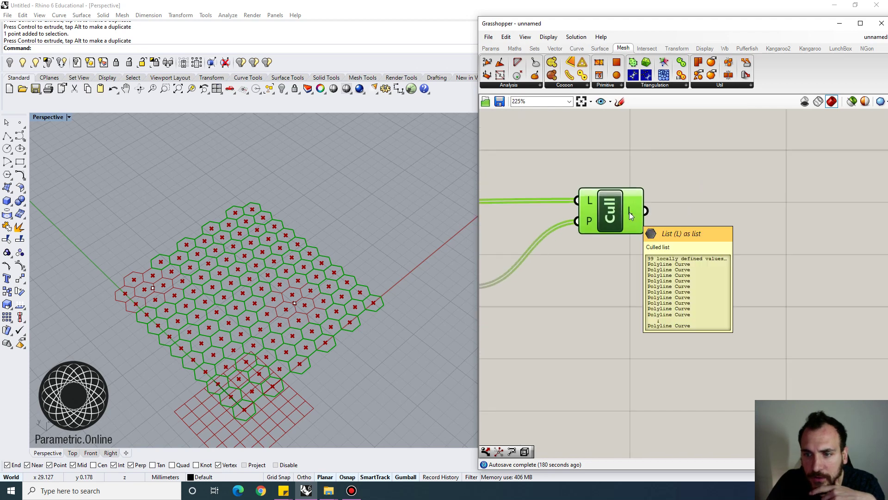
Step: Add an Area component fed by the Cull Pattern output and examine the remaining cells' centroids near the grid edge
double_click(714, 212)
text(area)
click(712, 202)
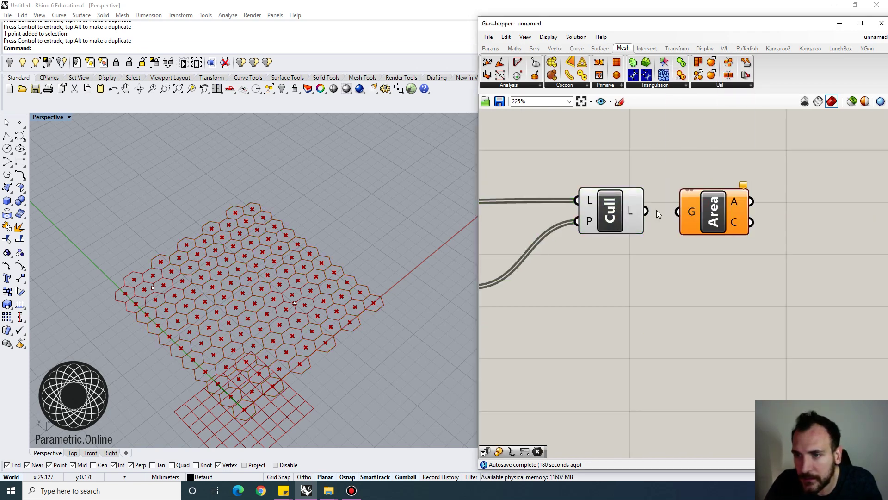
drag(648, 211, 783, 273)
right_drag(762, 250, 701, 242)
scroll(701, 245, down, 3)
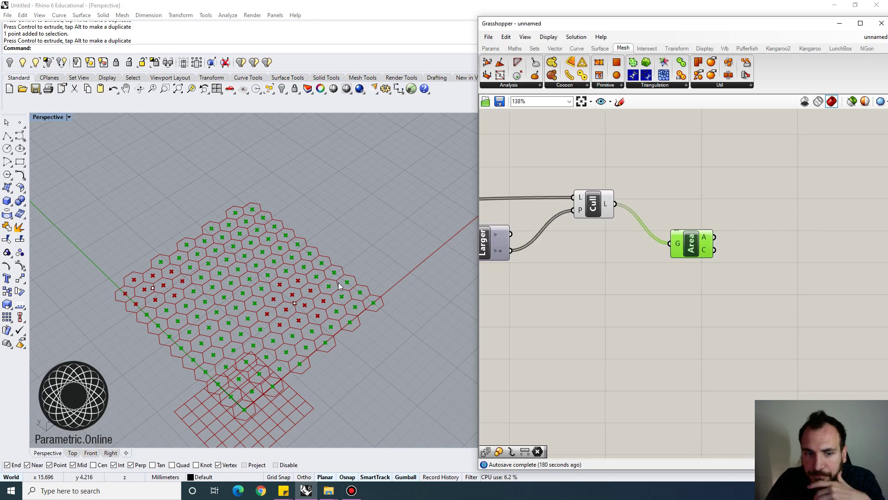
scroll(287, 291, up, 5)
scroll(266, 283, up, 3)
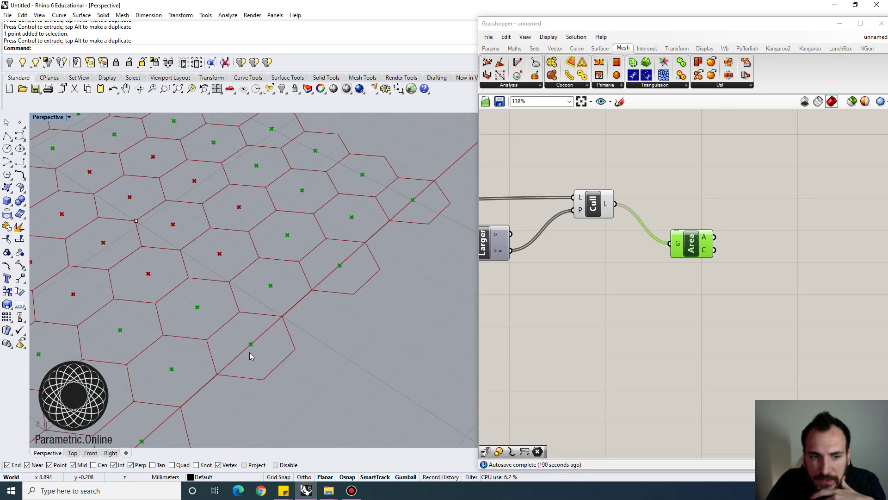
scroll(259, 342, up, 2)
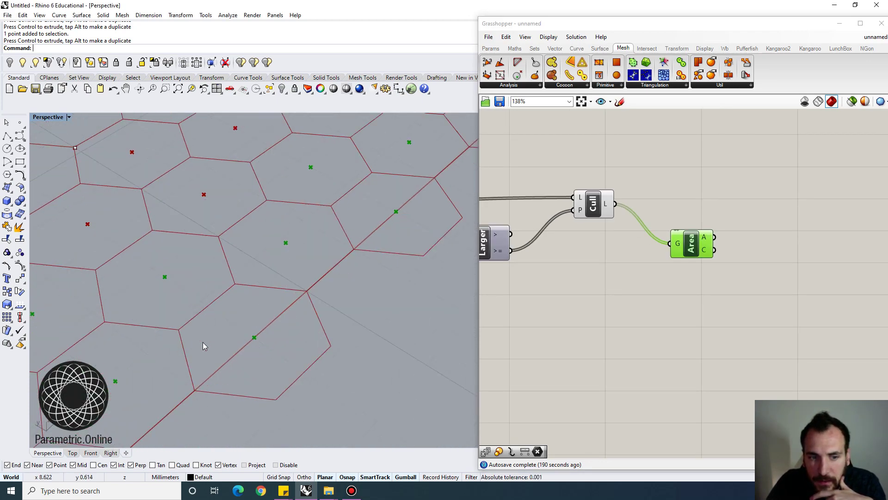
scroll(231, 352, down, 3)
scroll(245, 344, up, 5)
scroll(194, 307, down, 2)
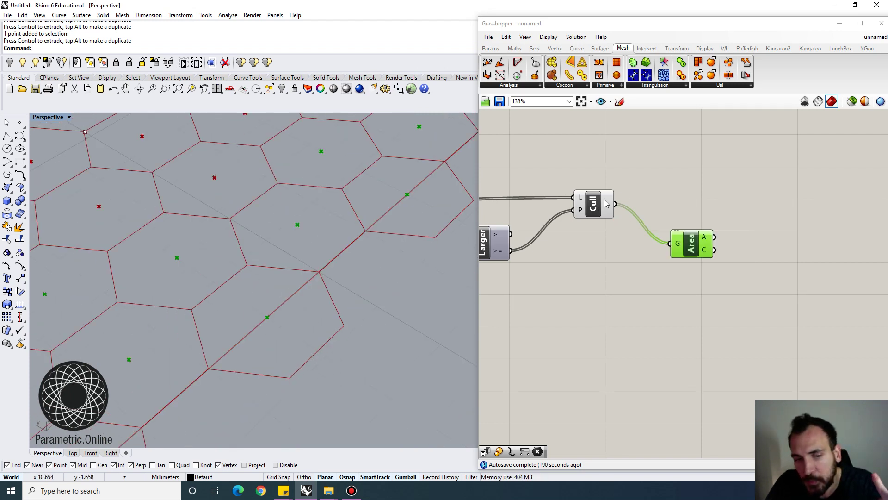
scroll(598, 209, down, 2)
click(564, 213)
double_click(630, 202)
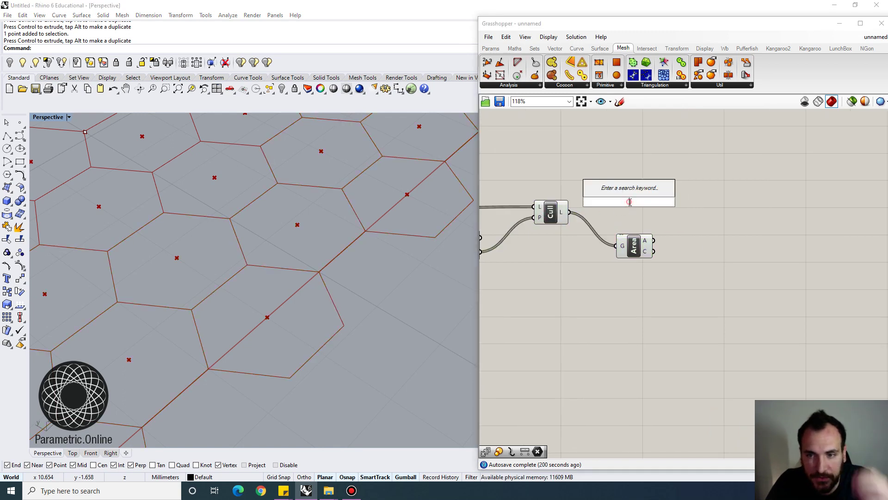
text(extrude)
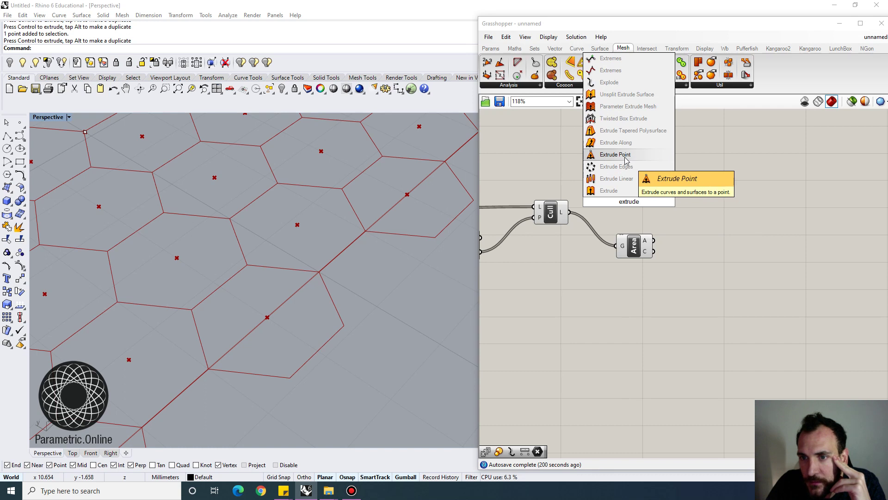
click(562, 216)
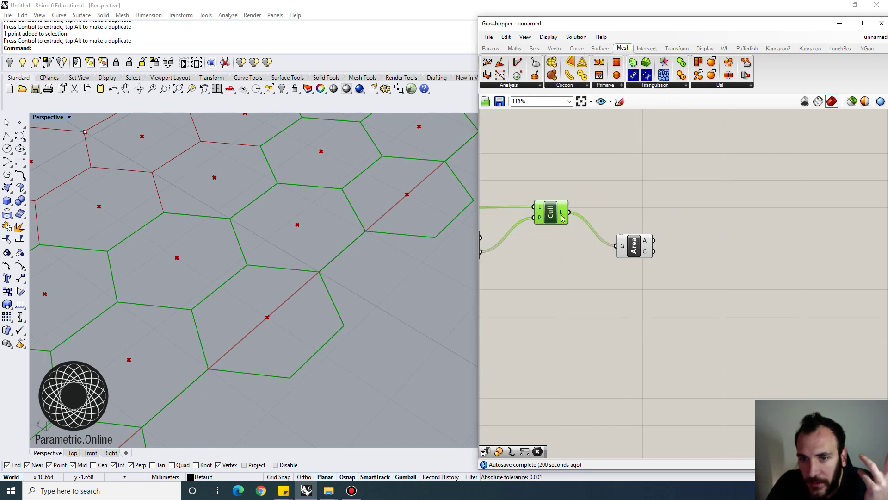
Step: Add an Explode component beside Cull Pattern and feed it the culled hexagon curves
double_click(653, 179)
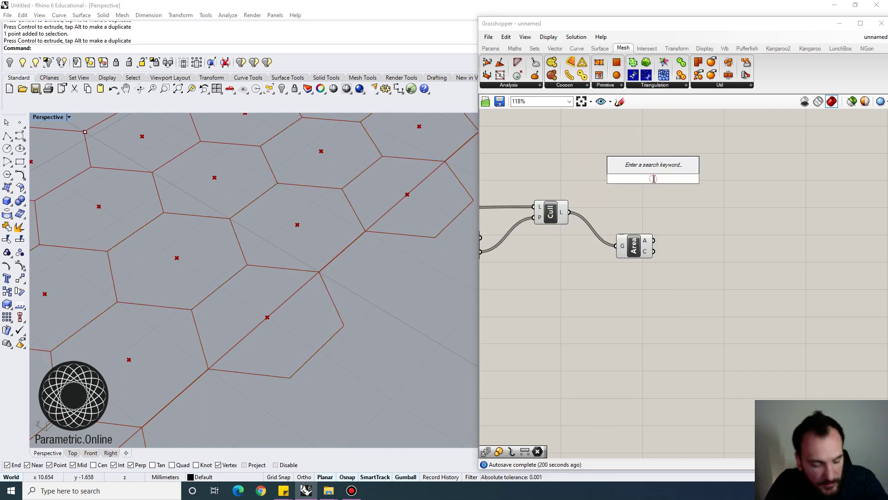
text(explo)
key(Return)
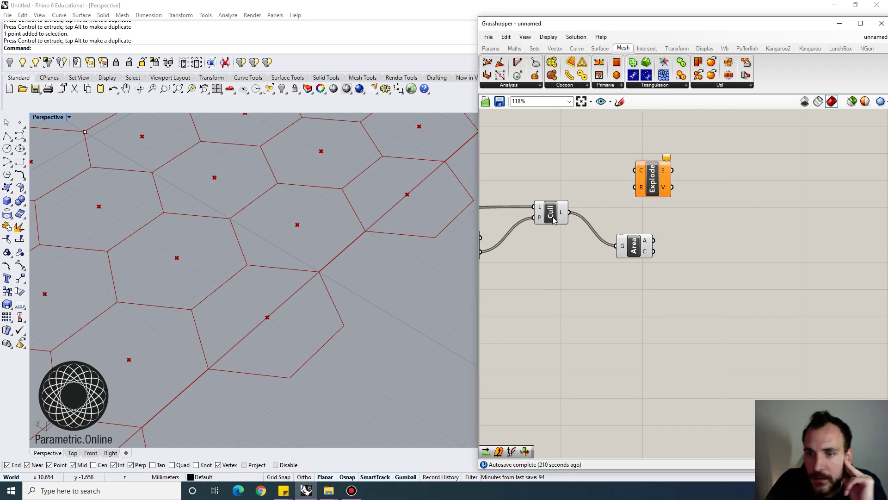
drag(570, 213, 635, 193)
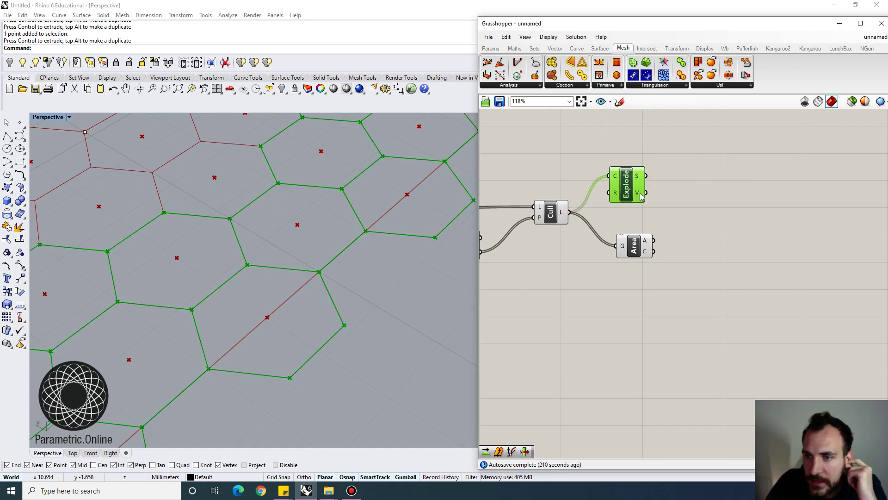
right_drag(697, 215, 679, 237)
double_click(680, 236)
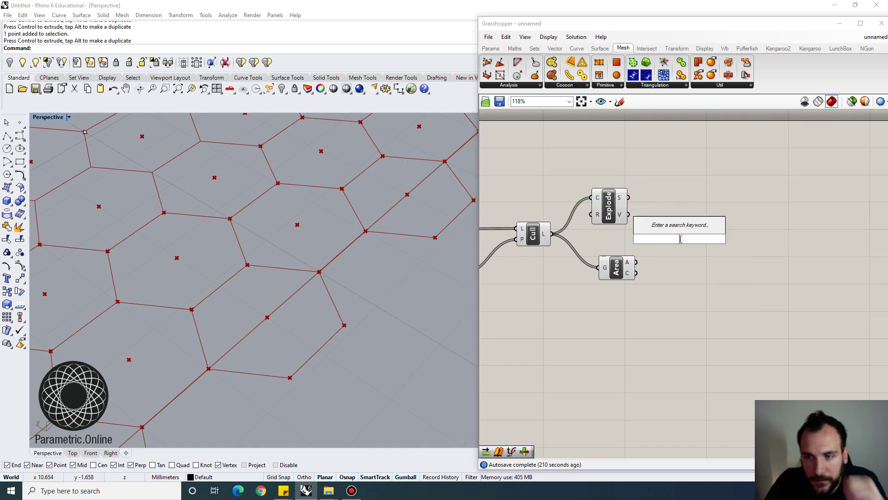
text(extrude)
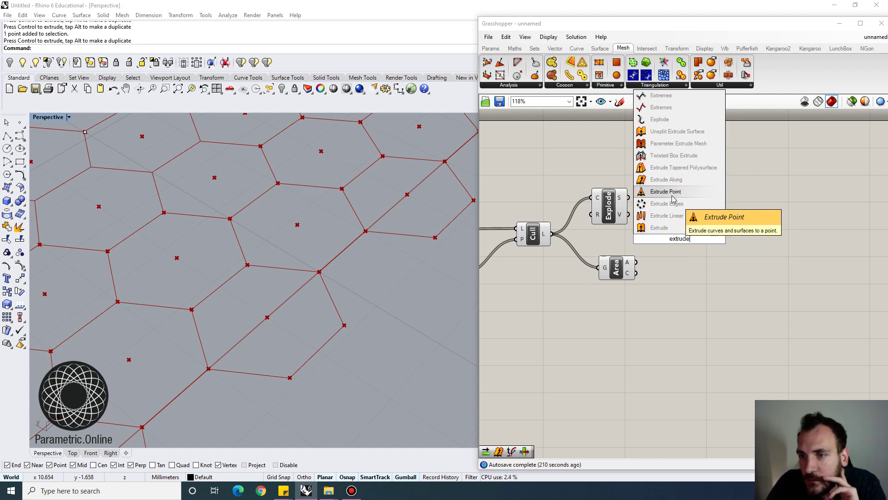
click(597, 207)
scroll(635, 198, up, 2)
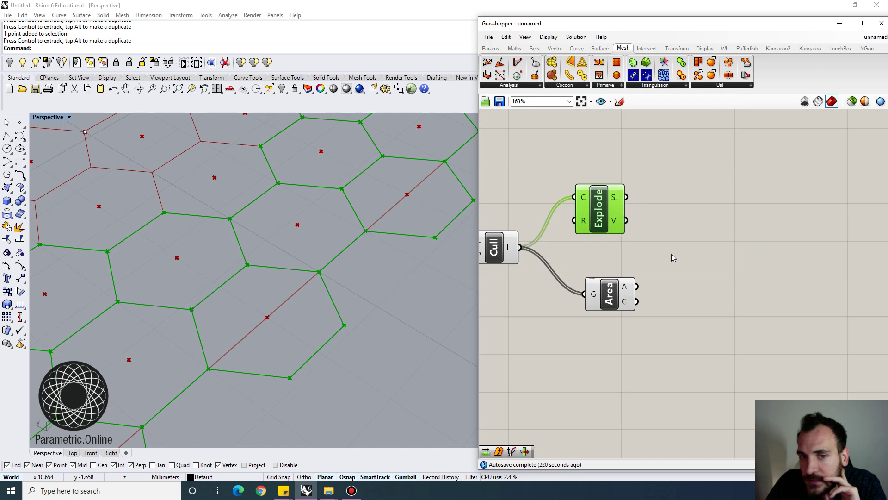
Step: Inspect the exploded hexagon vertices and add a Shift List component beyond Explode
scroll(307, 321, down, 3)
scroll(248, 353, up, 3)
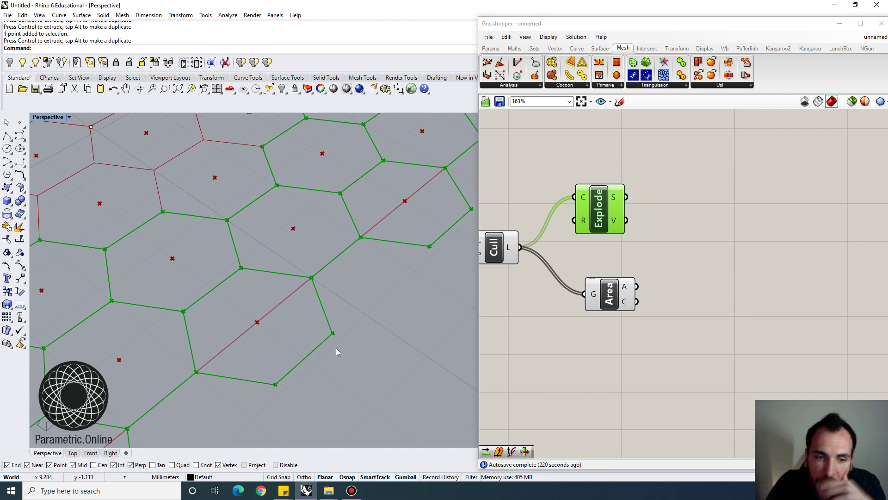
scroll(336, 348, down, 3)
scroll(352, 319, up, 3)
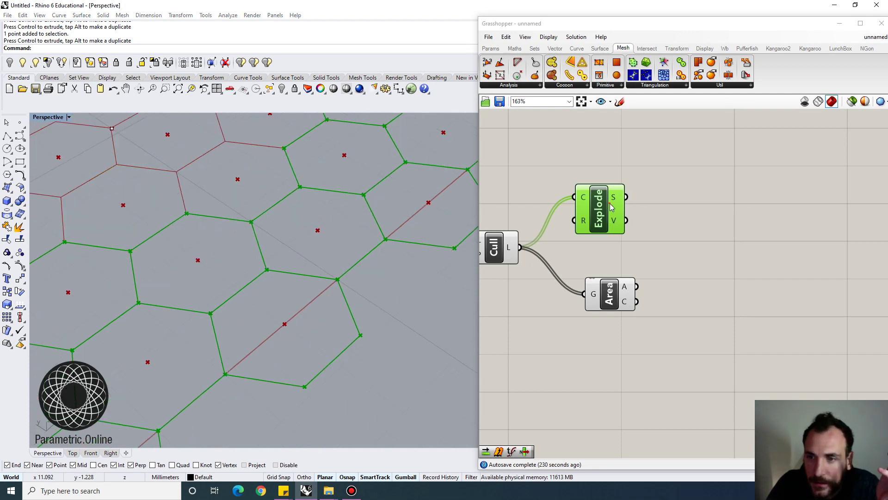
drag(611, 206, 616, 206)
mouse_move(623, 224)
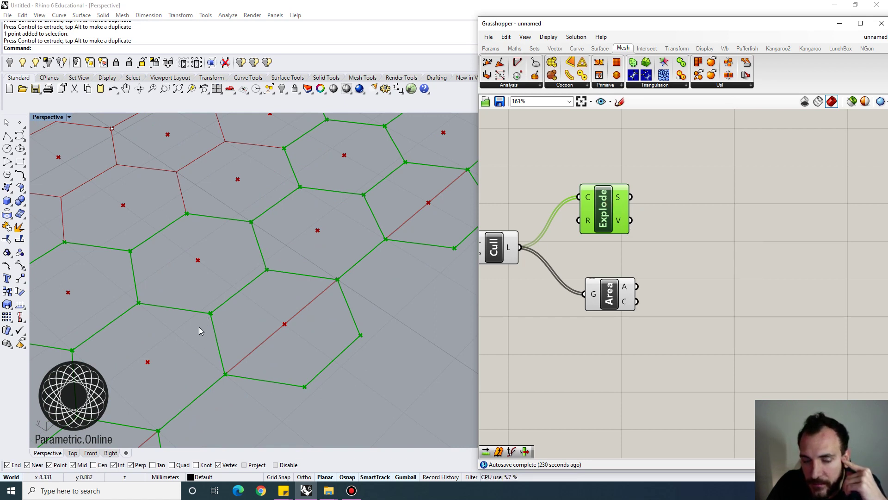
double_click(665, 222)
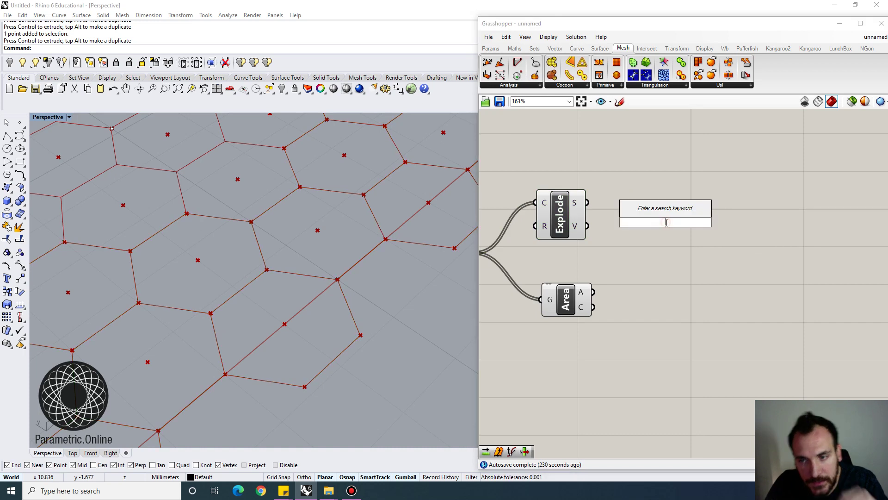
text(shift)
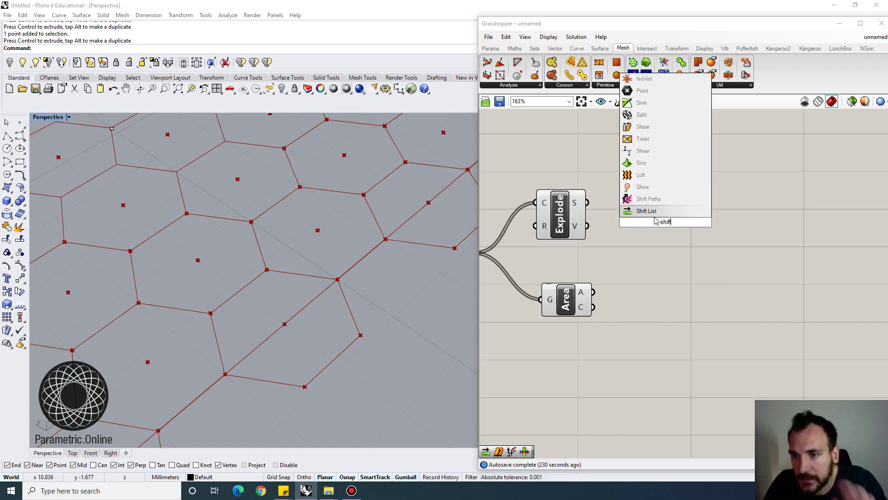
key(Return)
Step: Add a number slider with range -1..1 and connect it to Shift List's S input, leaving it at -1
double_click(622, 171)
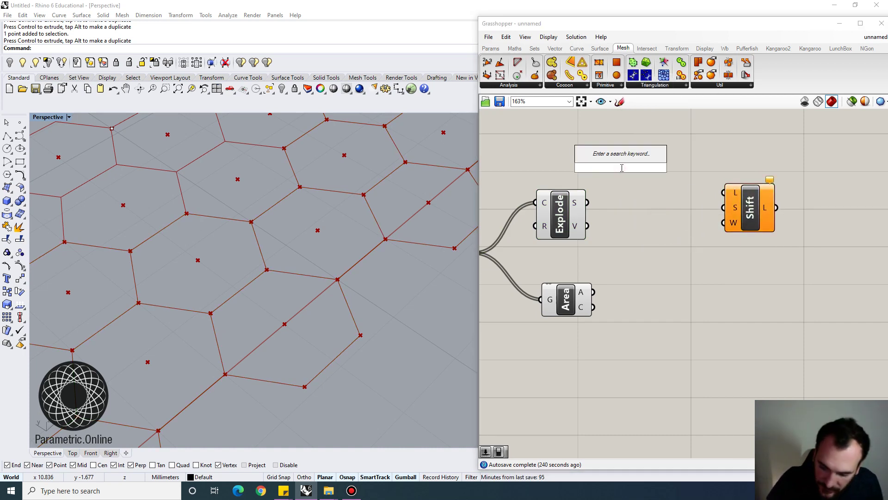
text(-1..1)
key(Return)
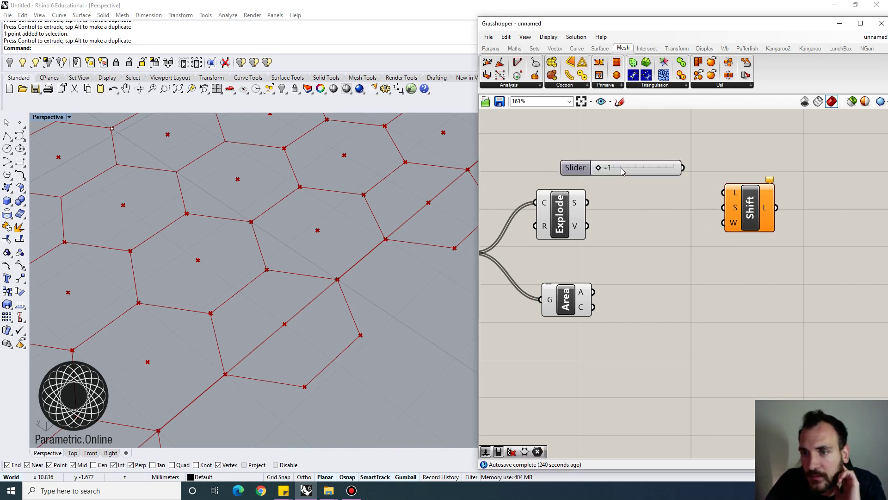
drag(682, 169, 767, 174)
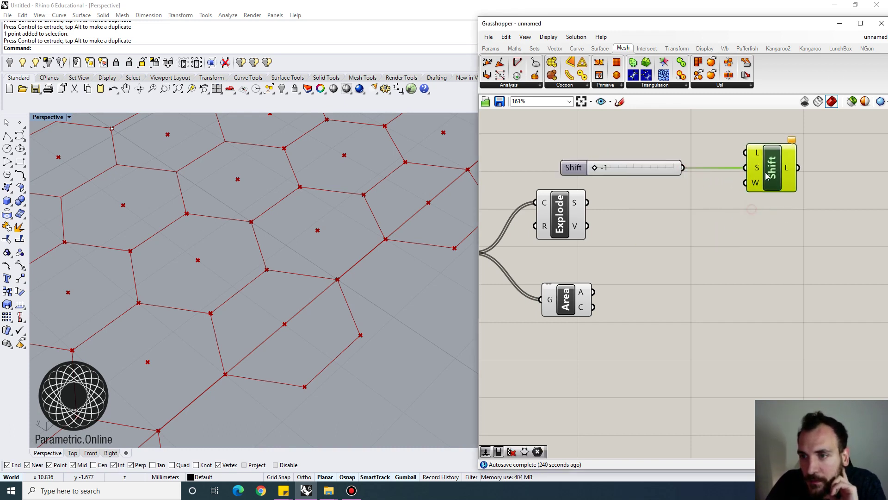
right_click(753, 185)
mouse_move(763, 273)
click(726, 275)
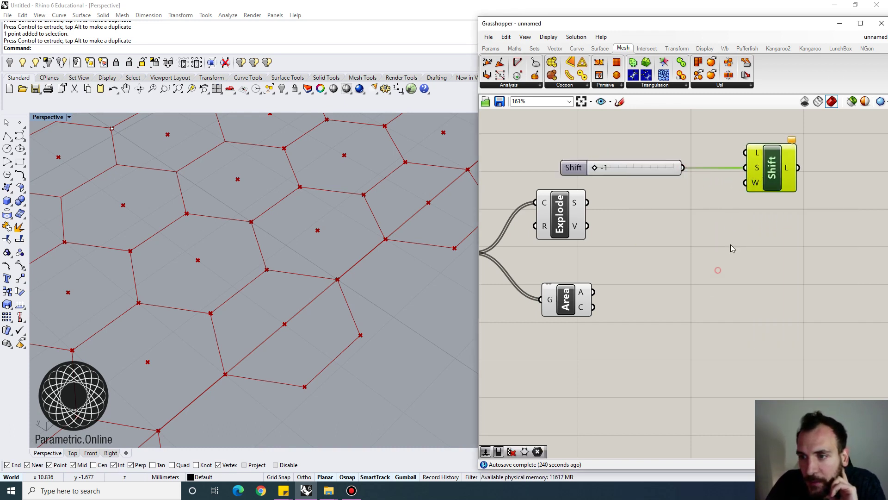
Step: Connect Explode's vertices output to Shift List's L input
right_drag(755, 157, 710, 180)
right_drag(521, 254, 544, 256)
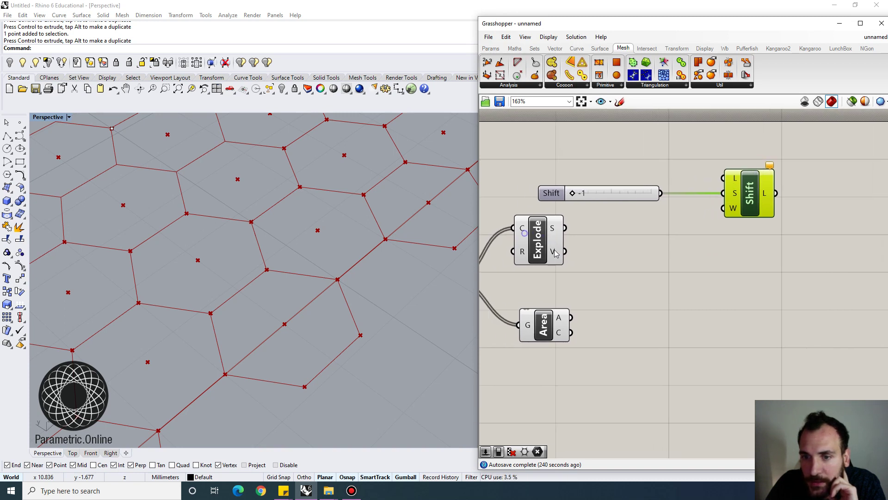
drag(564, 252, 740, 195)
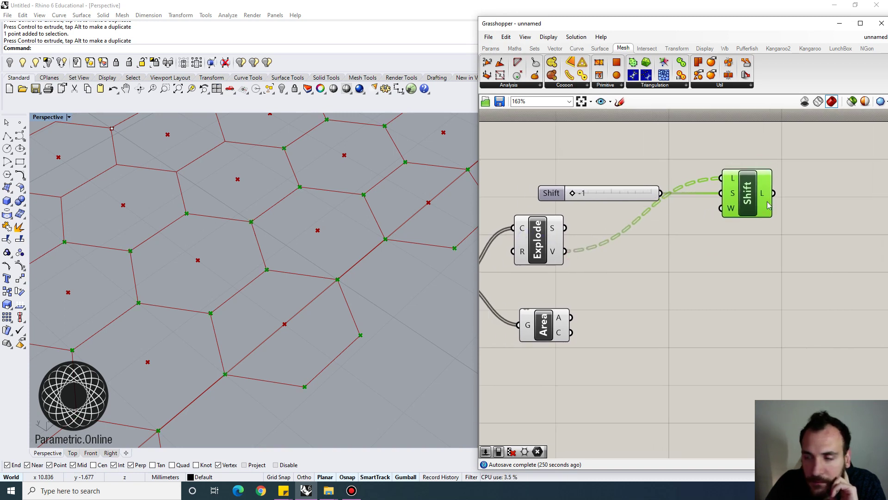
Step: Duplicate the slider and Shift List below the originals and set the copied slider to 1
right_drag(772, 211, 758, 207)
drag(751, 226, 616, 166)
key(ctrl+c)
key(ctrl+v)
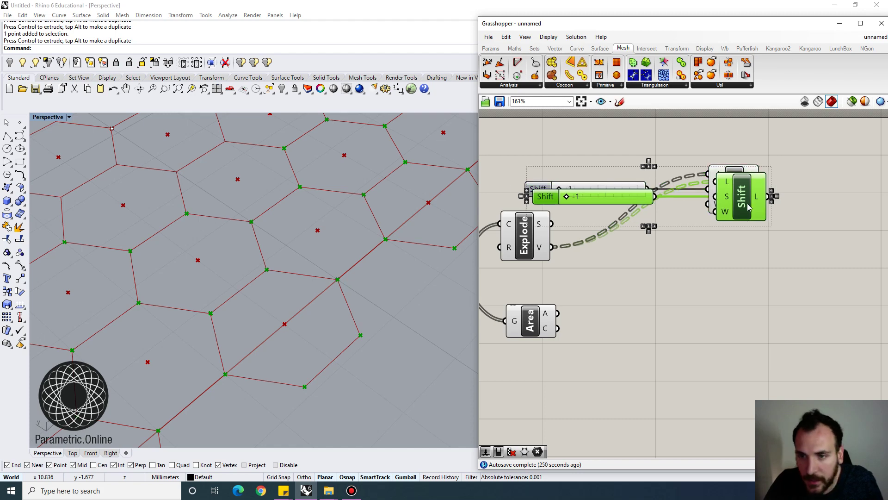
drag(740, 183, 740, 368)
click(724, 301)
click(564, 382)
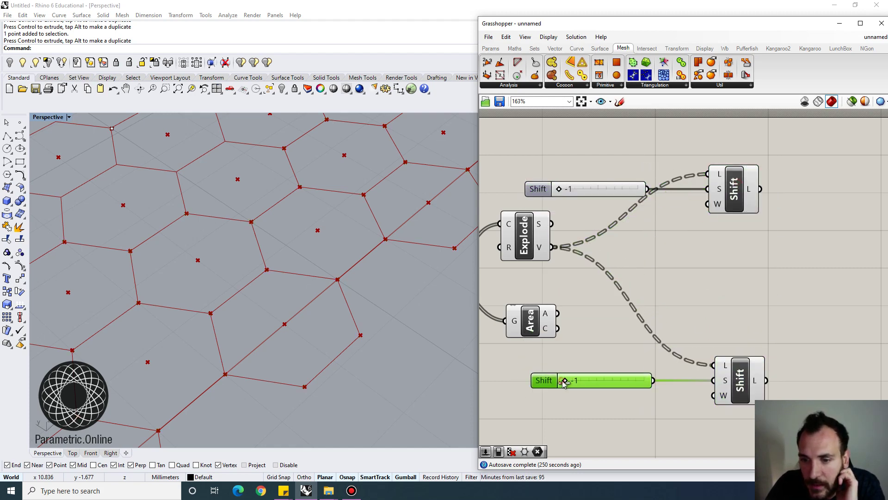
drag(565, 380, 653, 384)
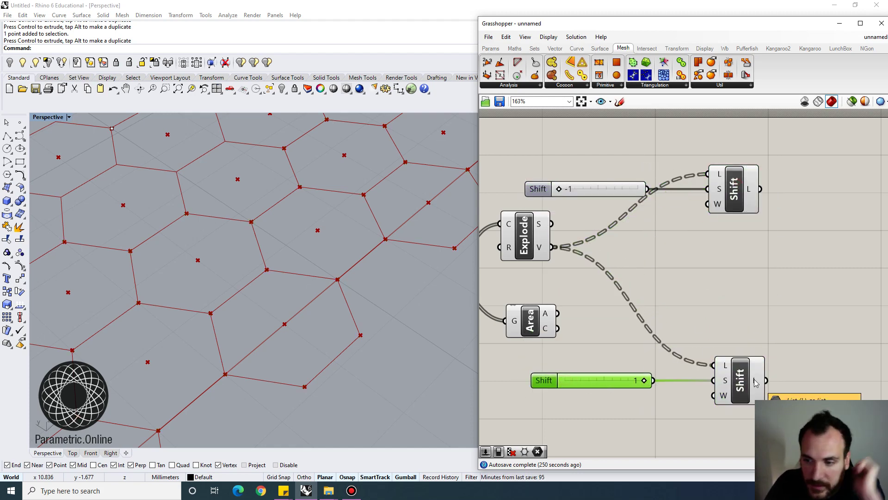
Step: Line up the two Shift List components vertically and move Area into the gap between them
scroll(729, 281, down, 1)
right_drag(728, 282, 684, 276)
click(689, 363)
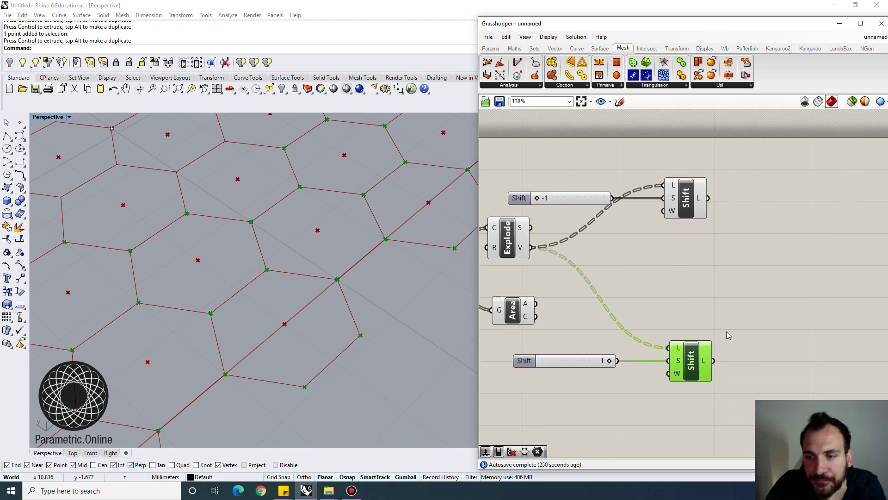
right_drag(727, 331, 704, 328)
drag(665, 203, 670, 203)
drag(492, 306, 536, 287)
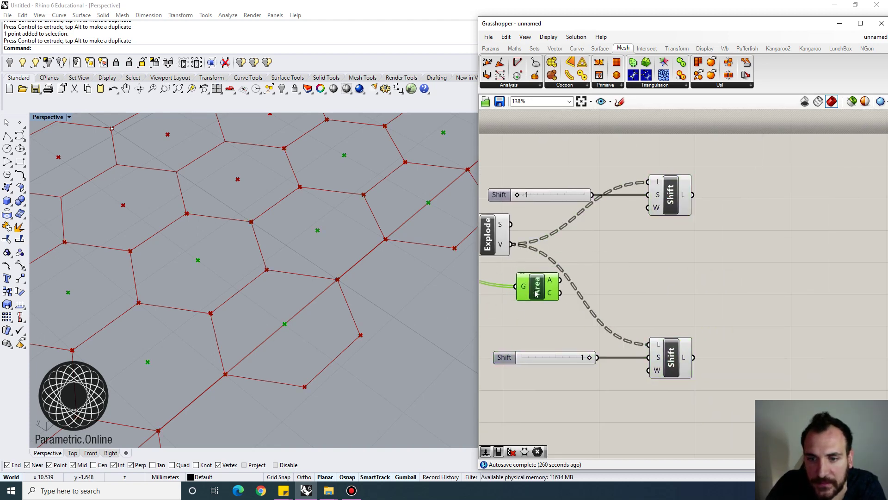
Step: Compare the outputs of both Shift Lists with the Area centroids on the hexagon grid
scroll(266, 303, down, 5)
scroll(285, 360, up, 5)
click(683, 355)
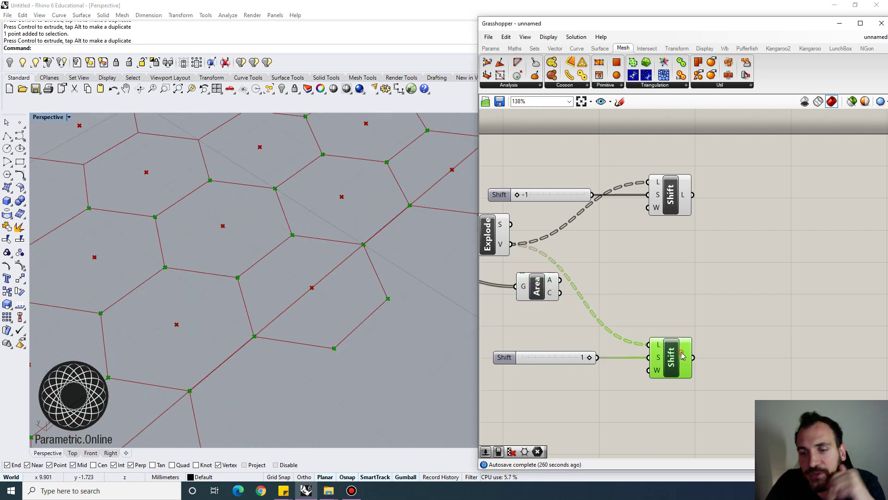
click(677, 209)
mouse_move(685, 196)
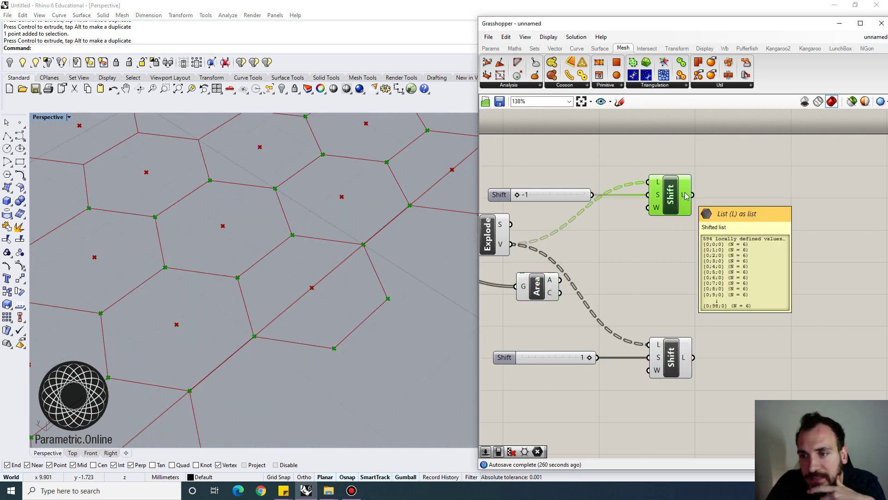
click(680, 353)
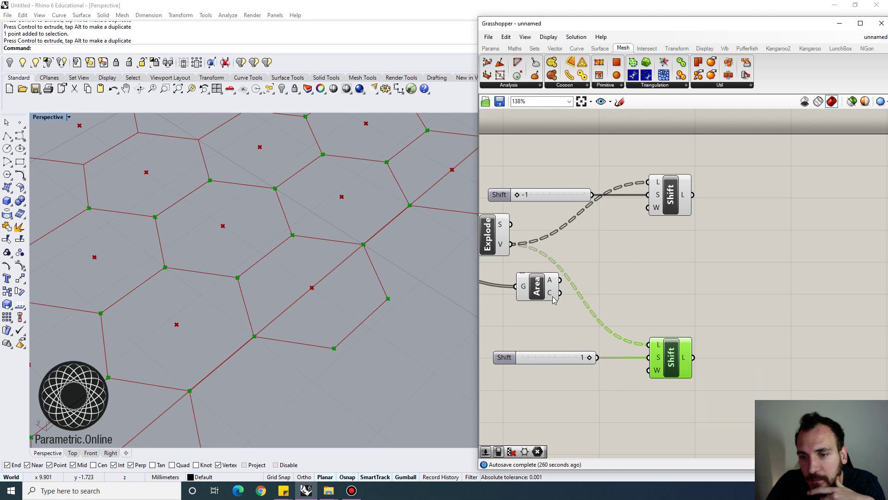
click(544, 291)
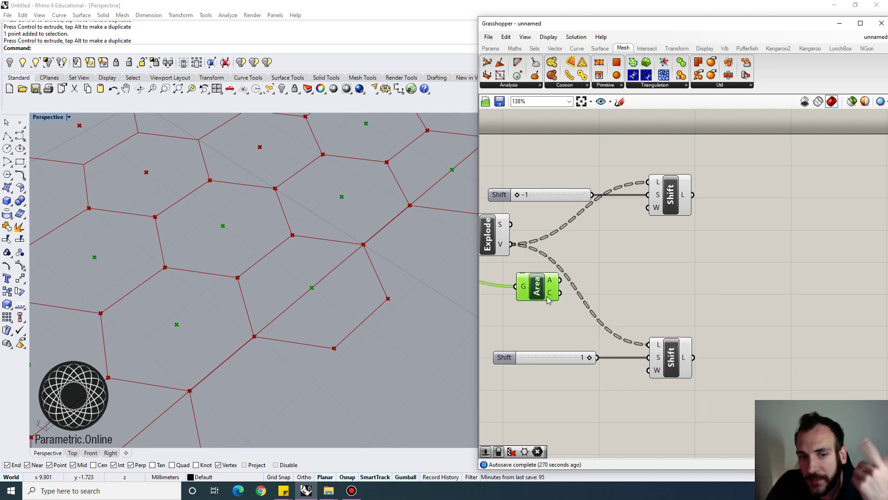
Step: Add a Duplicate Data component between the Shift Lists and feed its D input from Area's centroids
double_click(604, 285)
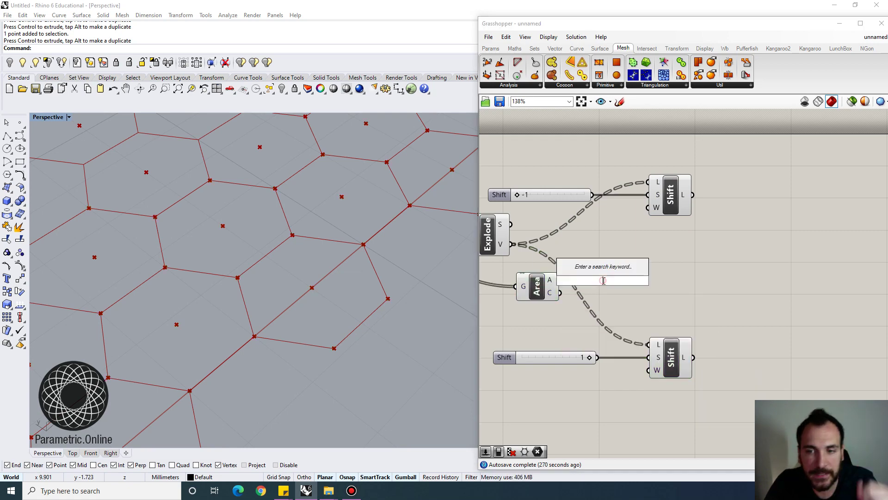
text(dupl)
click(587, 268)
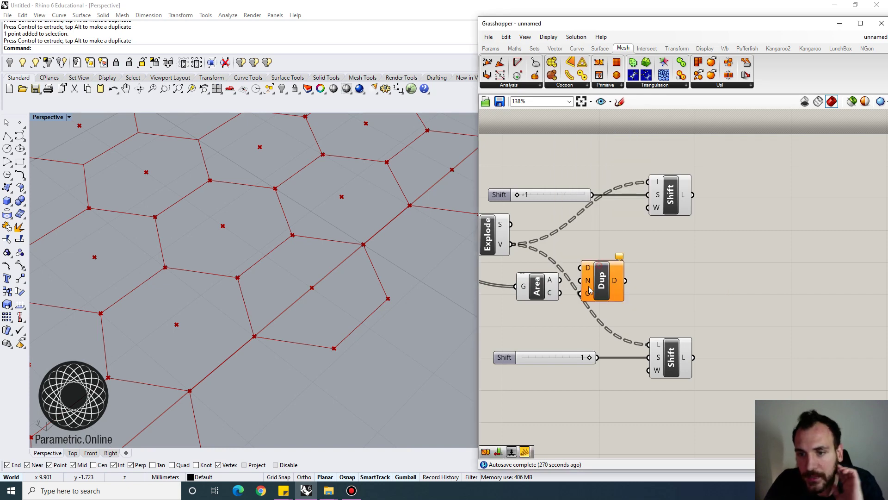
drag(586, 268, 647, 270)
Step: Create a number slider set to 6, connect it to Duplicate Data's N input, and check the duplicated centroids
double_click(535, 319)
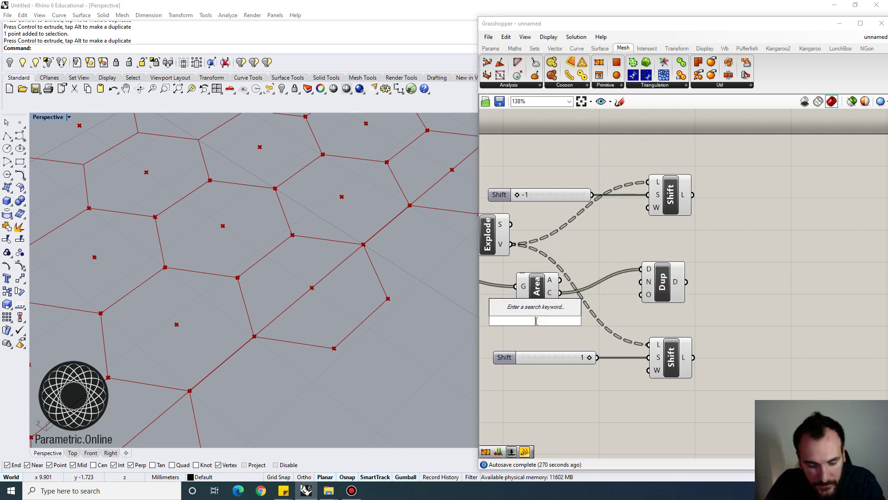
text(6)
key(Return)
drag(589, 320, 641, 281)
drag(680, 280, 675, 280)
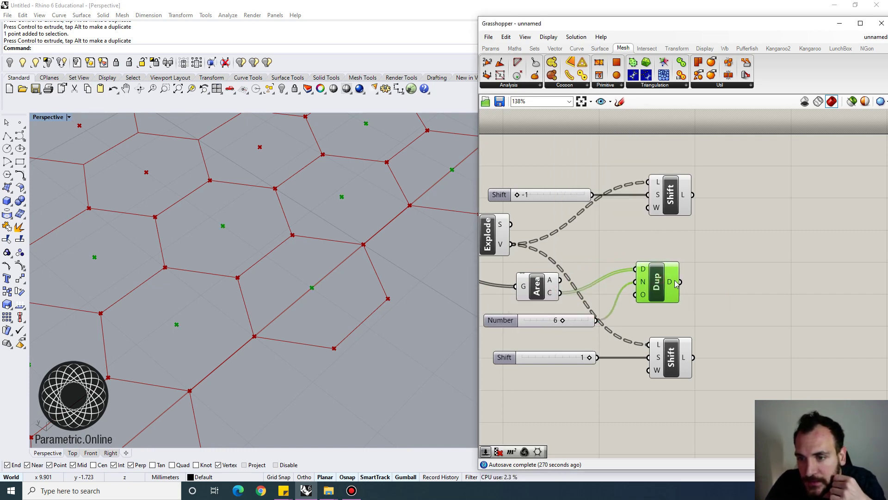
mouse_move(671, 284)
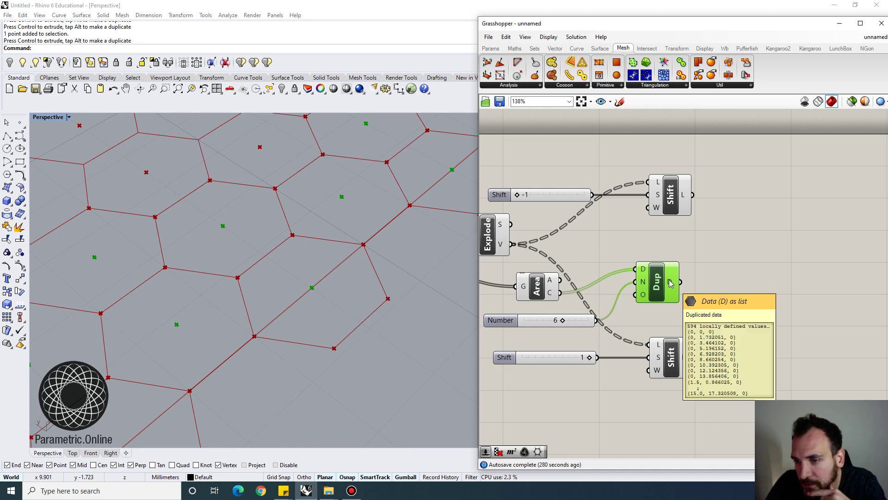
drag(669, 283, 674, 282)
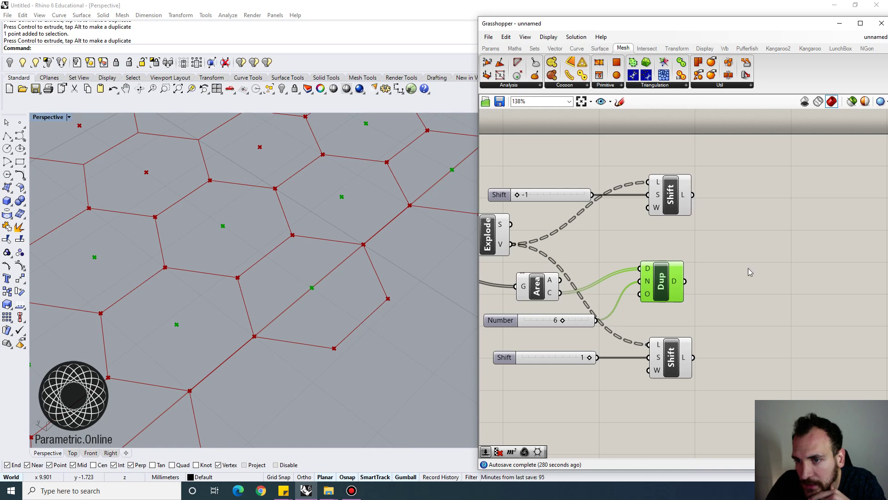
Step: Add a Partition List component, feeding L with the duplicated centroids and S with the slider set to 6
double_click(751, 304)
text(part)
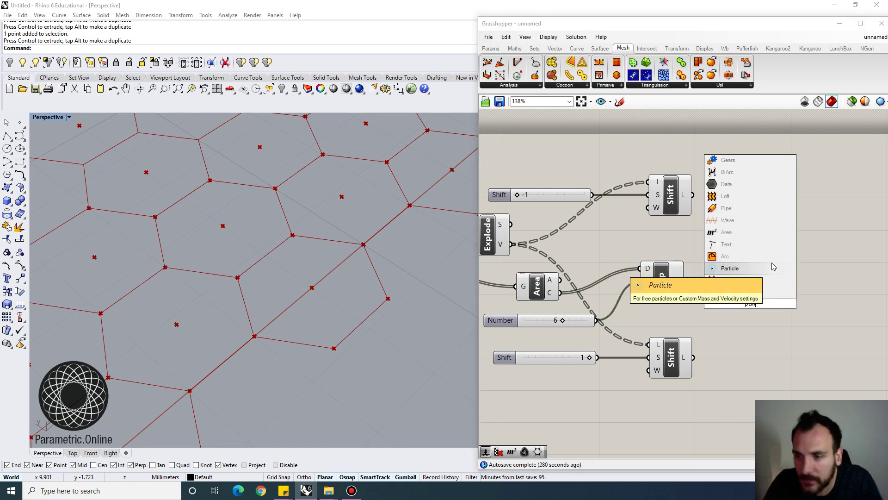
click(752, 293)
drag(685, 281, 596, 321)
drag(736, 290, 713, 301)
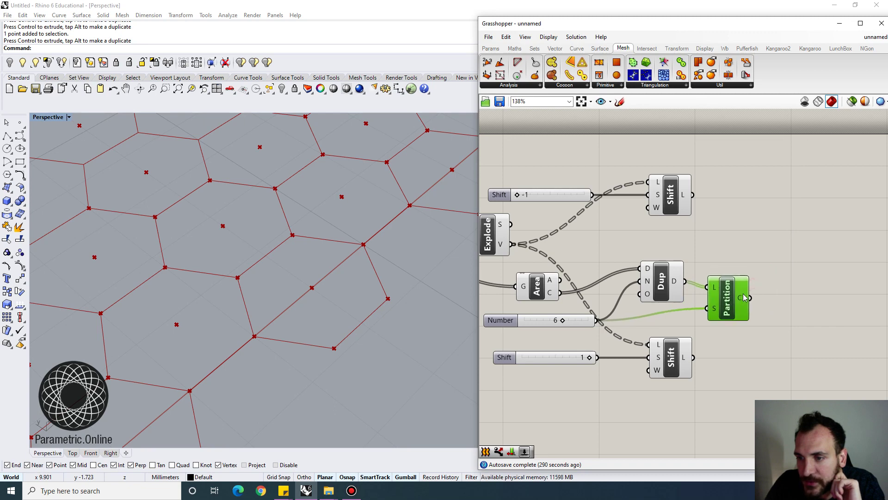
Step: Move both Shift Lists above and below Partition List and align the three components in one column
right_drag(754, 341, 692, 344)
drag(608, 364, 664, 364)
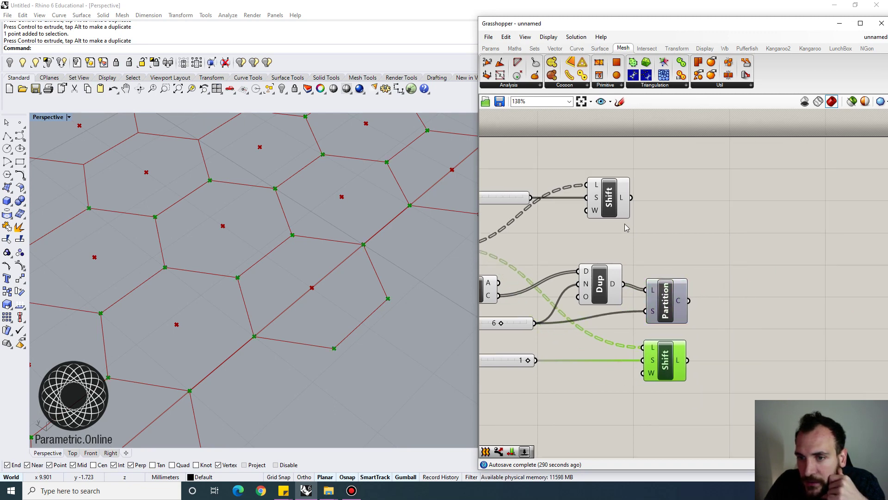
drag(610, 211, 659, 219)
drag(729, 406, 668, 203)
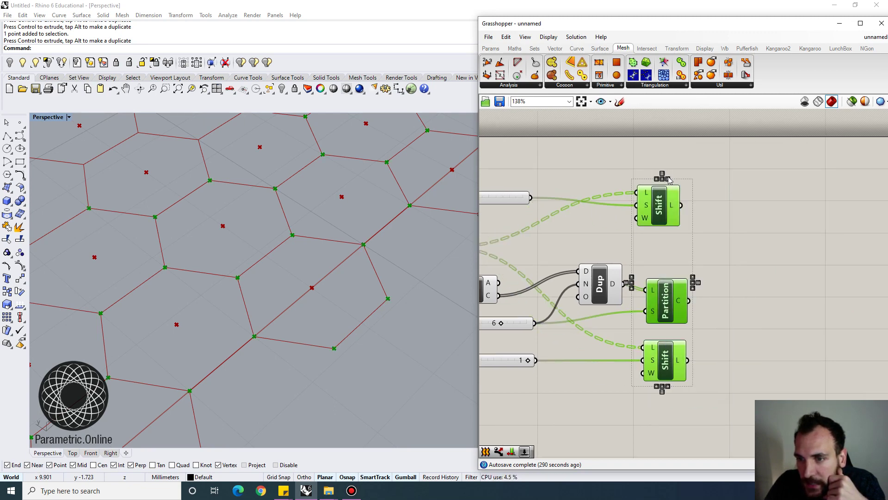
click(667, 177)
click(690, 170)
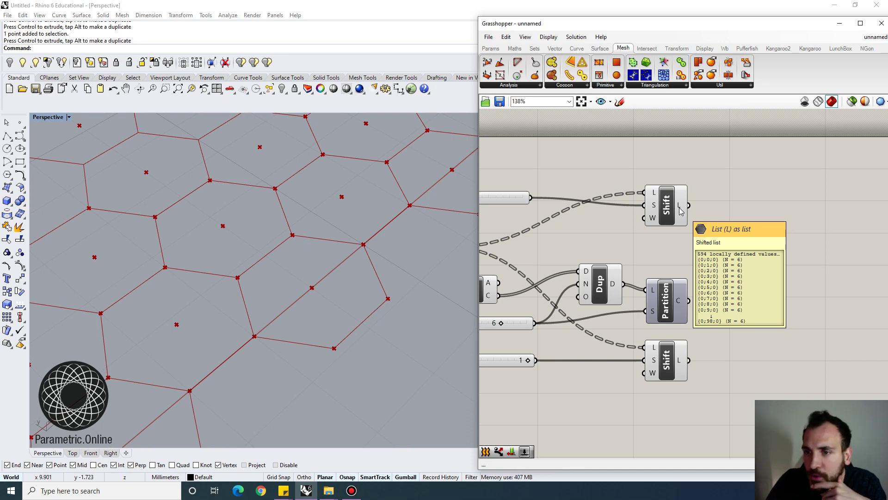
Step: Add a Weave component beyond the Shift Lists and Partition List and give it a third input stream
mouse_move(678, 299)
right_drag(721, 270, 664, 255)
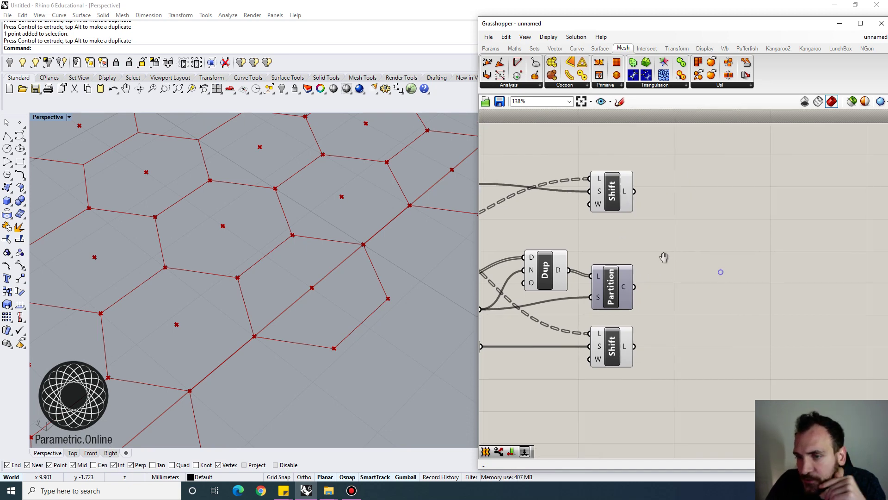
double_click(694, 248)
text(weave)
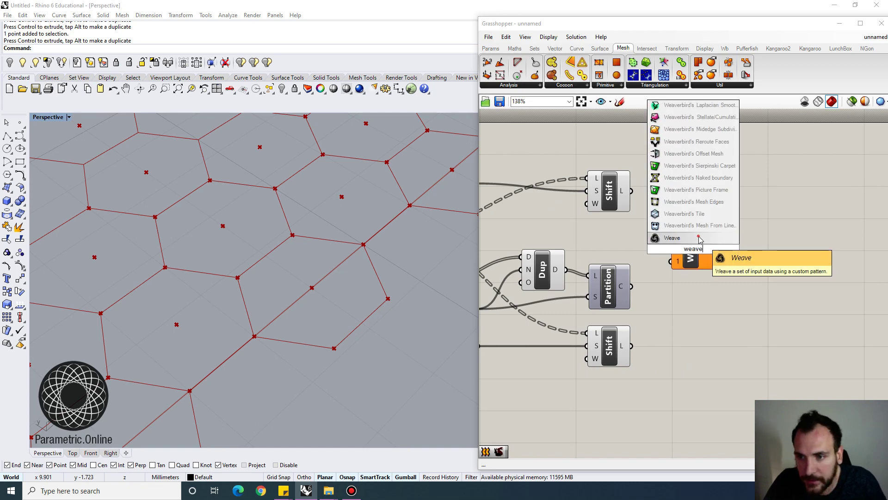
click(666, 235)
scroll(679, 282, up, 5)
click(679, 283)
scroll(677, 243, down, 3)
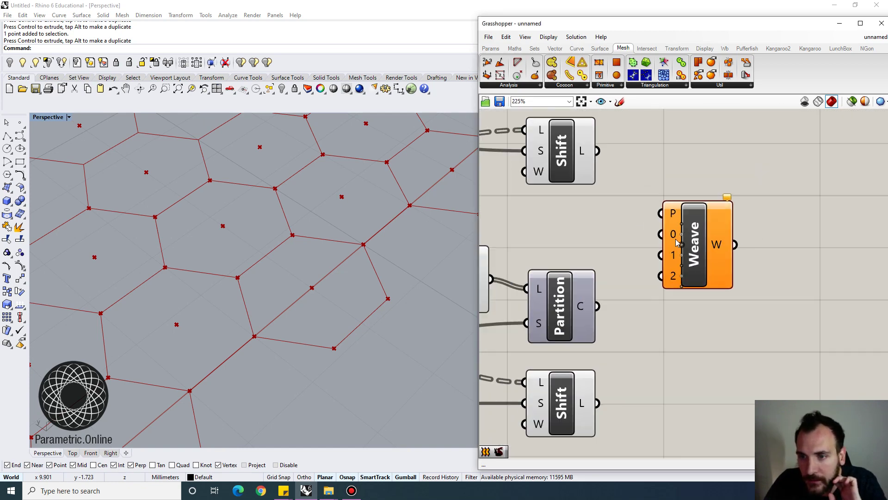
Step: Add the integer 2 to Weave's persistent pattern data to complete the sequence 0, 1, 2
right_click(665, 211)
click(707, 323)
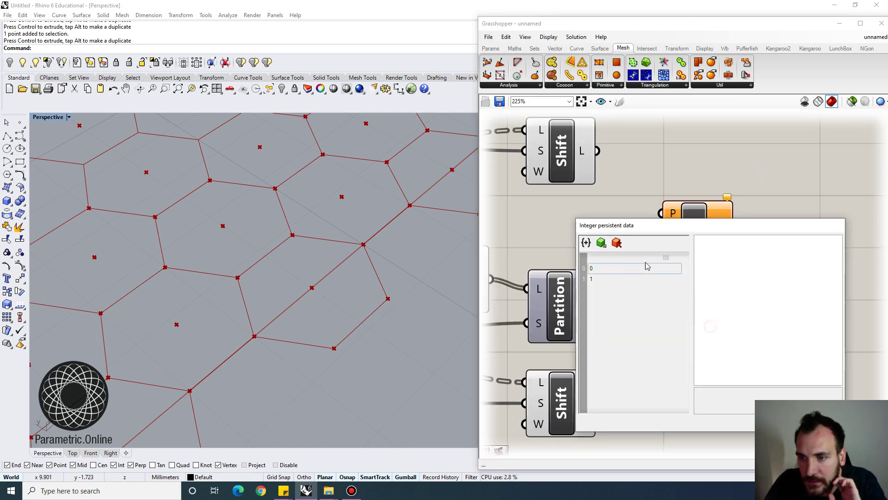
click(602, 242)
click(615, 290)
text(2)
key(Return)
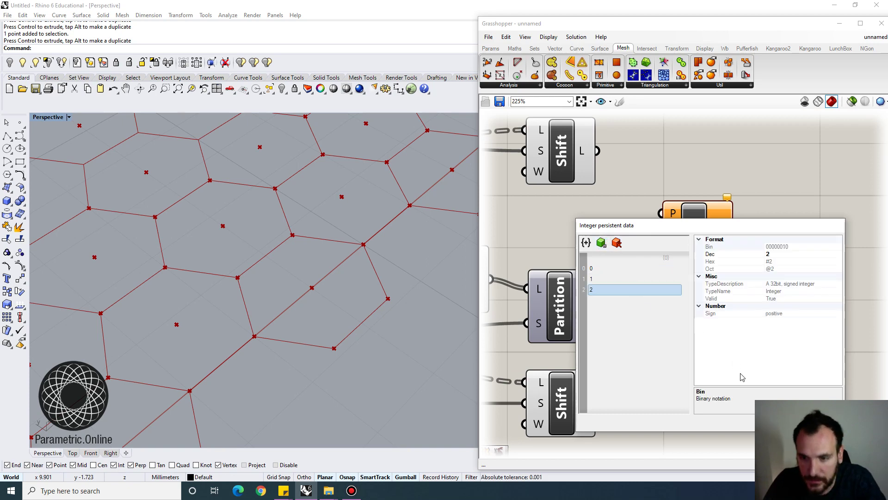
click(783, 422)
Step: Connect the upper Shift List, Partition List and lower Shift List to Weave's inputs 0, 1 and 2, and move Weave farther from them
drag(592, 153, 663, 232)
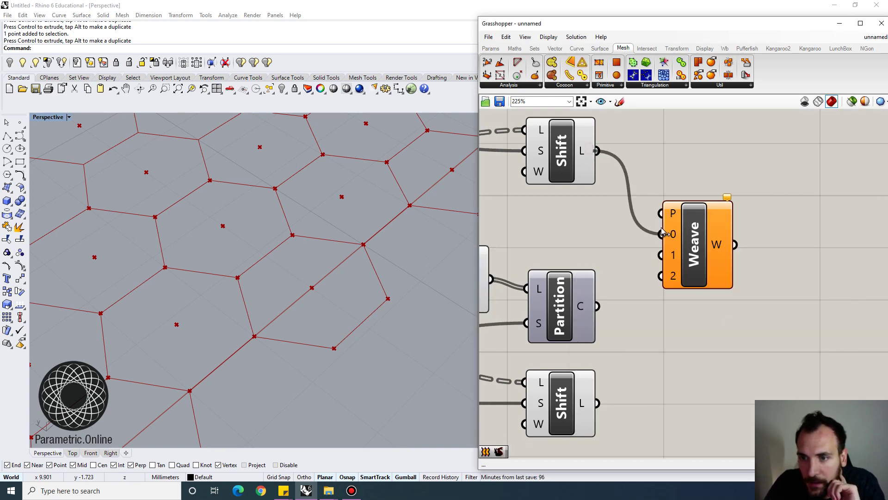
drag(598, 403, 661, 276)
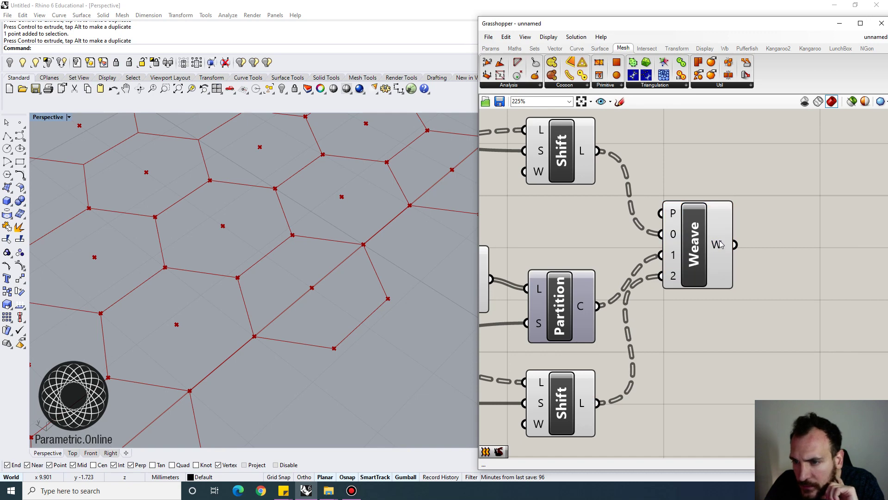
drag(698, 241, 773, 241)
scroll(733, 226, down, 1)
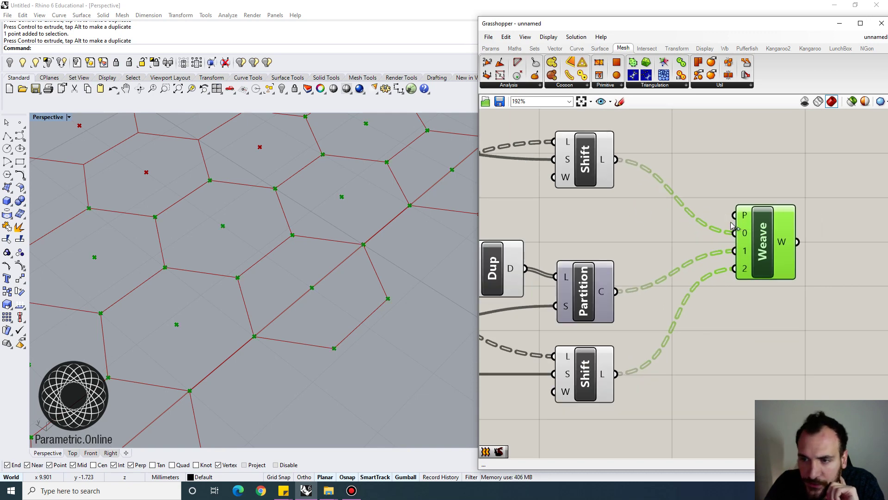
Step: Disable Weave and flatten the outputs of both Shift Lists and Partition List
right_click(763, 238)
click(786, 262)
right_drag(646, 186, 642, 196)
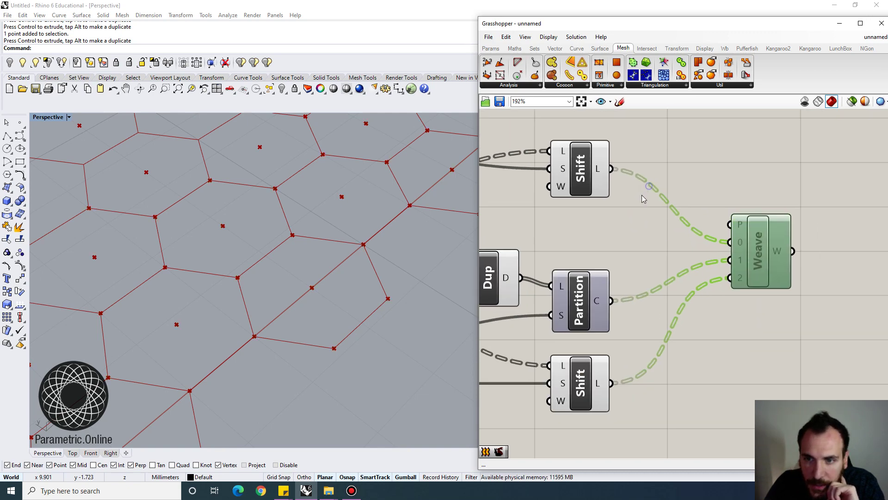
right_click(603, 172)
click(620, 221)
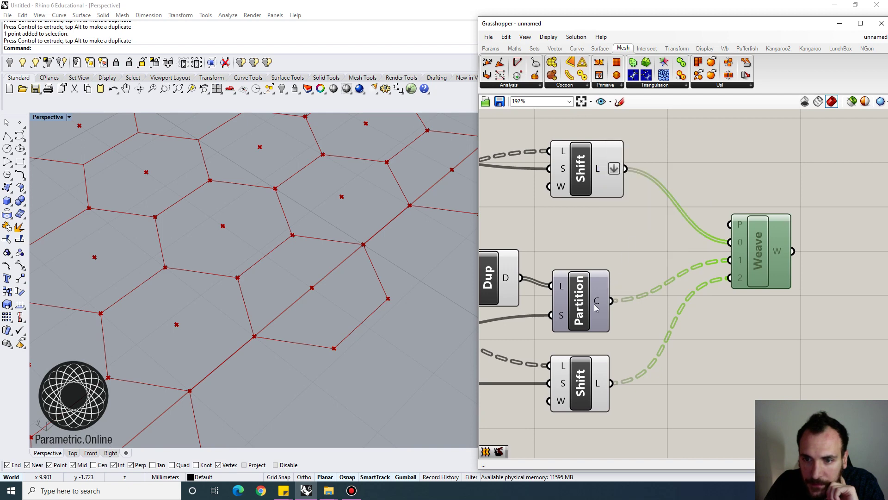
right_click(597, 304)
click(621, 356)
right_click(599, 385)
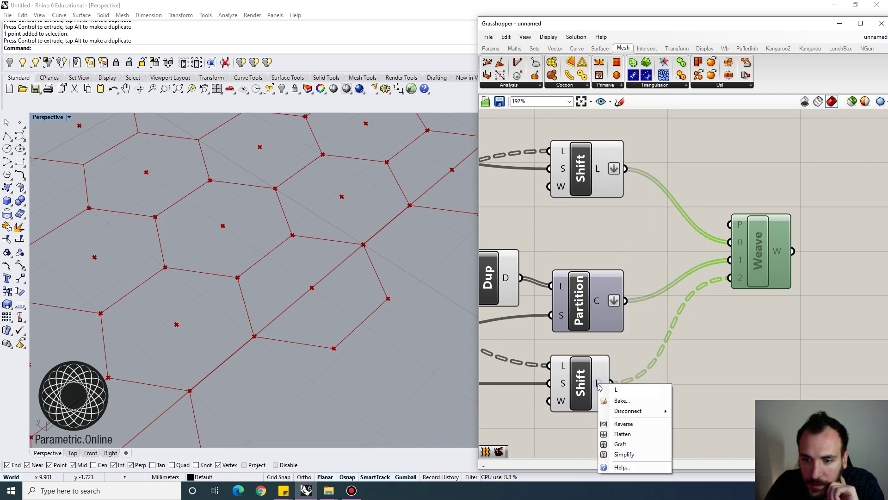
click(621, 437)
Step: Graft Weave's inputs 0, 1 and 2 and re-enable the component
right_click(740, 241)
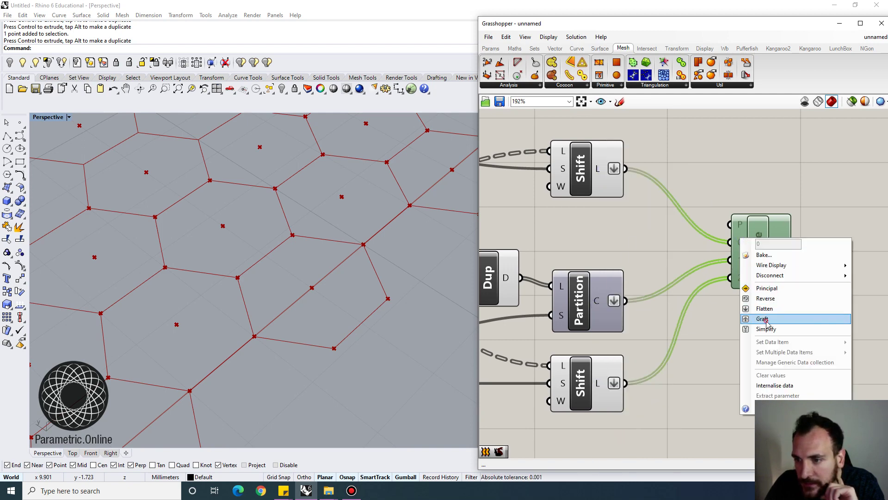
click(763, 320)
right_click(740, 260)
click(771, 345)
right_click(737, 278)
right_click(728, 277)
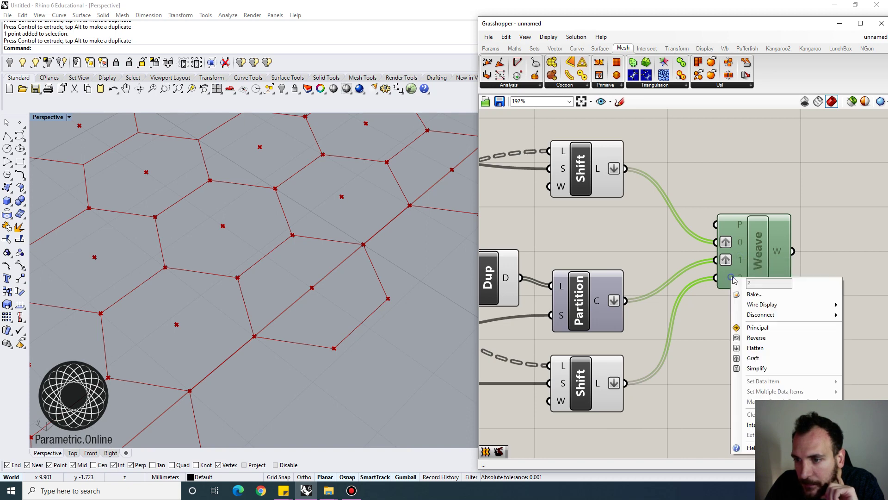
click(764, 357)
click(752, 264)
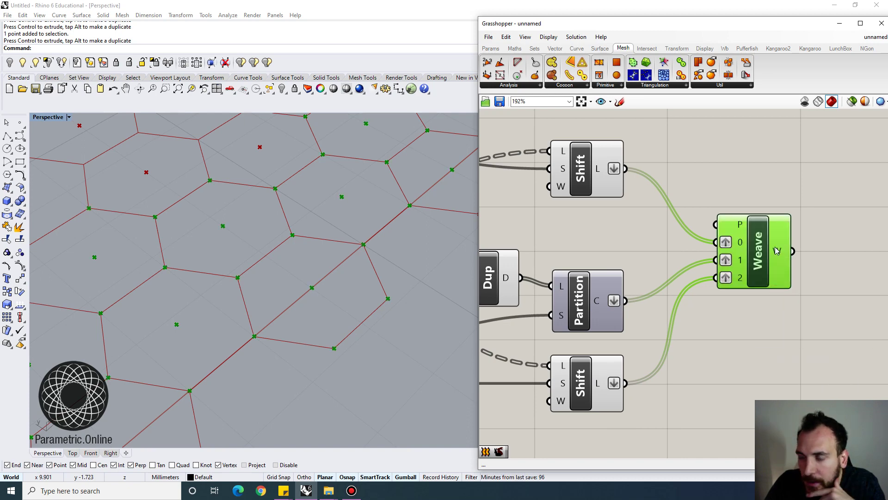
scroll(740, 245, down, 3)
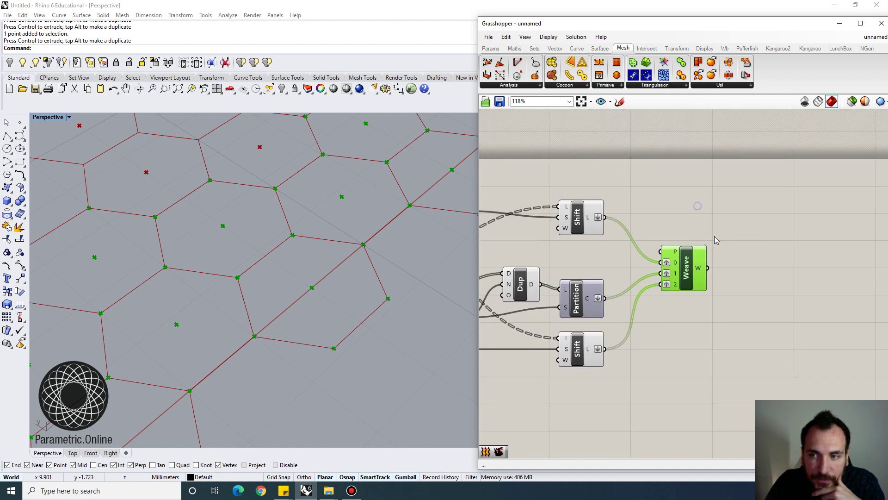
Step: Add a Construct Mesh component, connect Weave's output to its vertices input, and move it farther from Weave
double_click(770, 236)
text(cont)
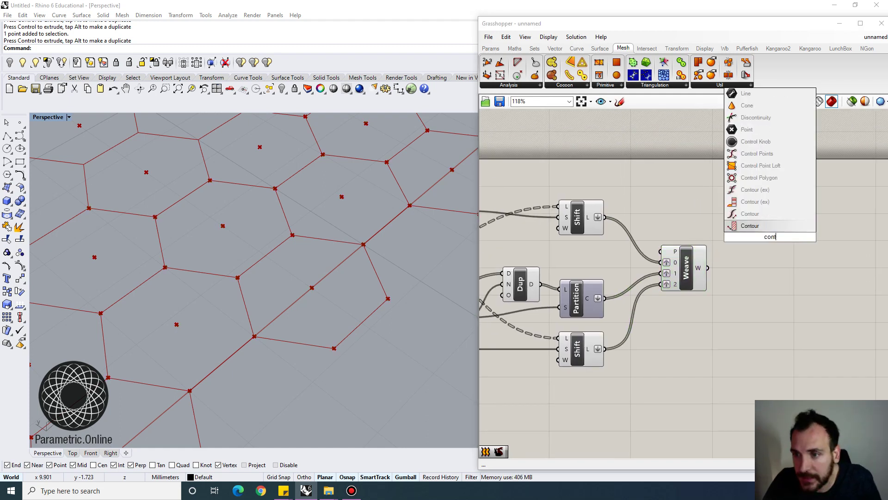
text(constr)
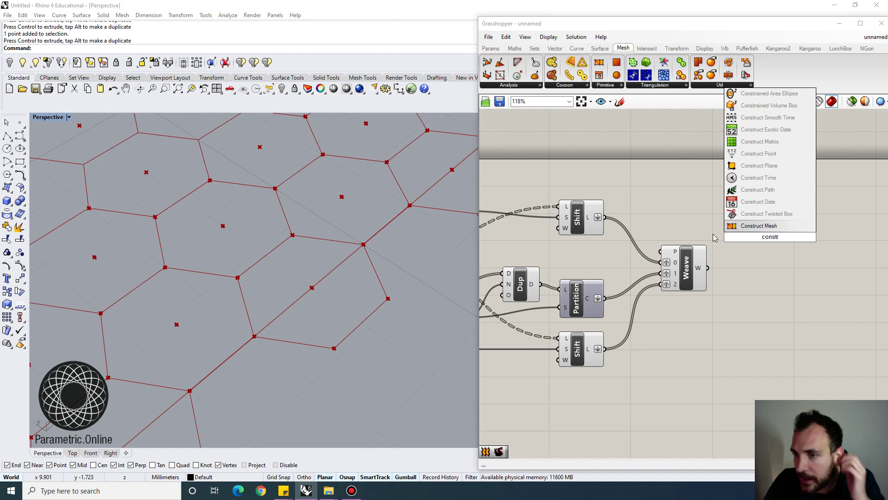
key(Return)
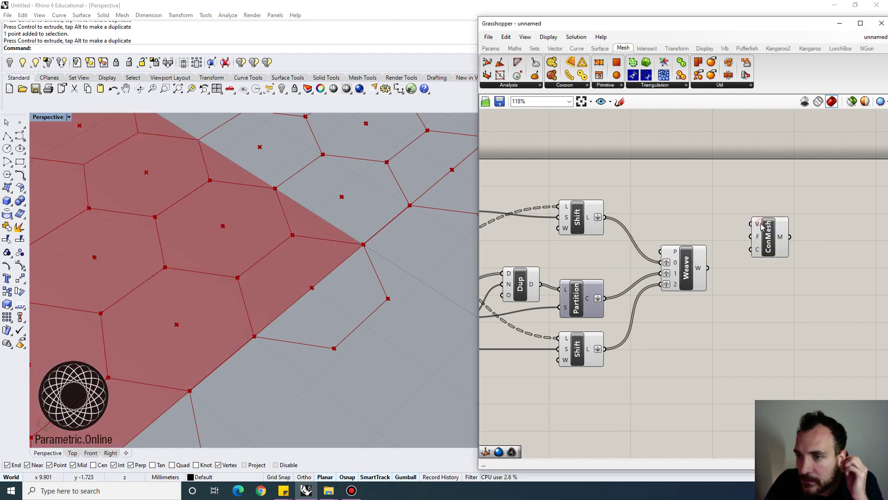
click(778, 253)
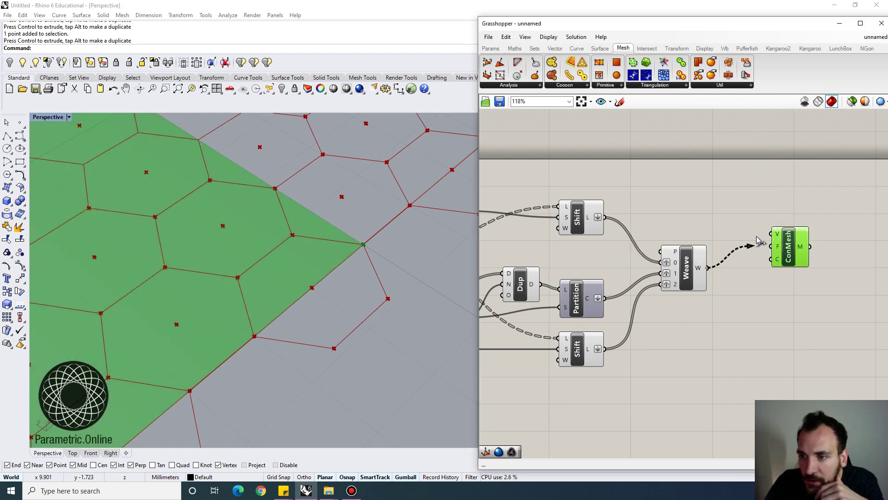
drag(757, 237, 770, 234)
drag(782, 247, 824, 270)
right_drag(809, 271, 753, 261)
Step: Add a Mesh Triangle component between Weave and Construct Mesh and connect its face output to Construct Mesh's faces input
double_click(681, 306)
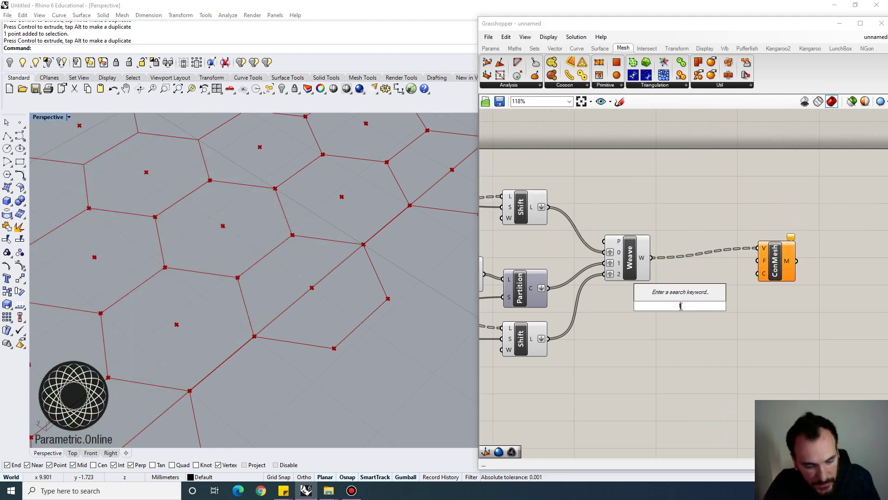
text(tri)
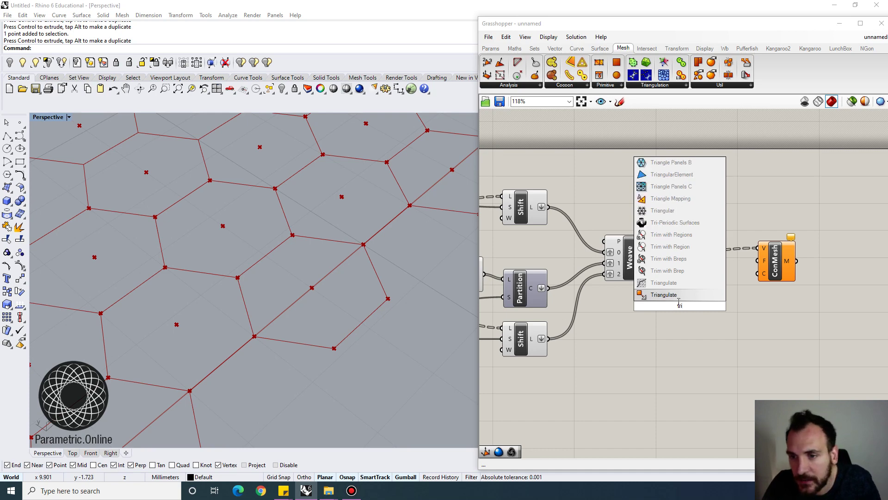
click(600, 167)
click(605, 85)
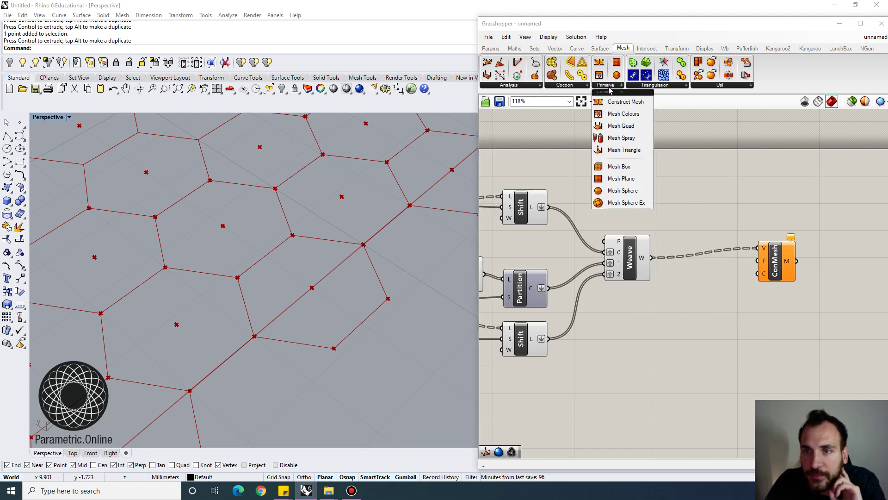
drag(628, 154, 727, 316)
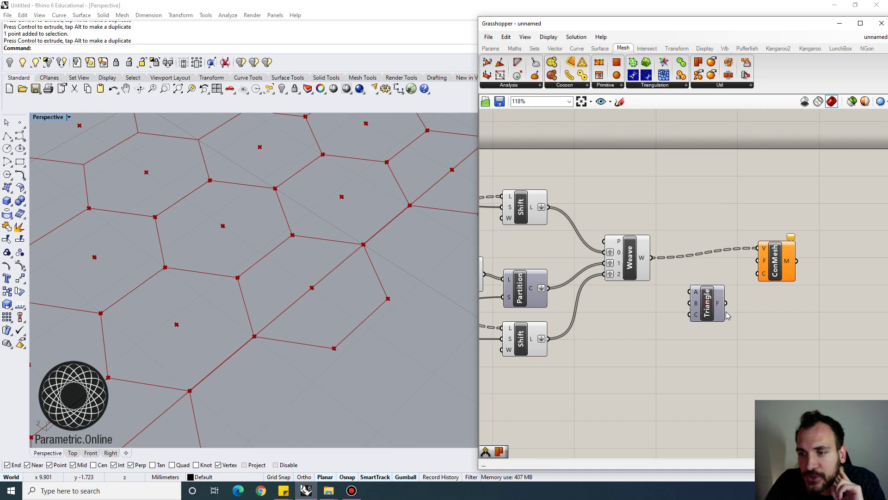
drag(763, 269, 765, 258)
click(766, 257)
drag(714, 309, 705, 306)
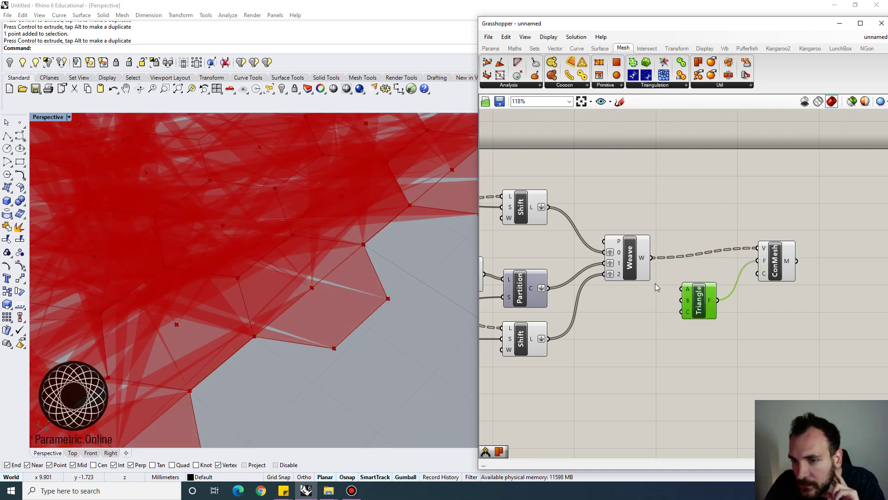
Step: Examine the resulting mesh, the wiring of the Shift Lists and Partition List, and Weave's persistent pattern data
right_drag(529, 279, 691, 276)
scroll(692, 370, up, 2)
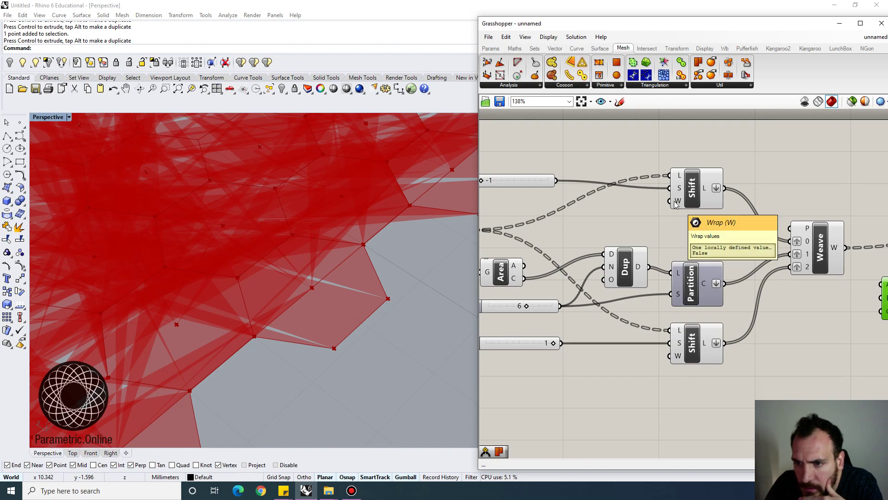
right_drag(373, 233, 374, 278)
scroll(370, 276, down, 8)
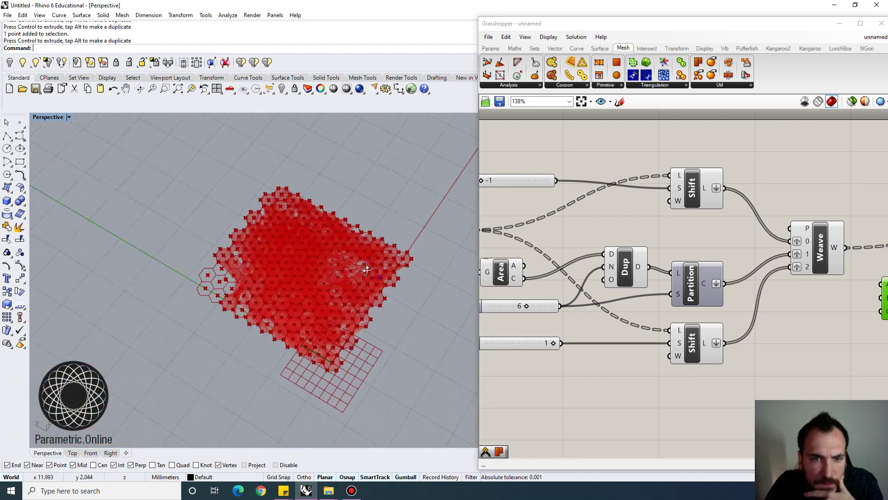
scroll(364, 284, up, 6)
scroll(364, 284, down, 2)
right_drag(763, 239, 734, 232)
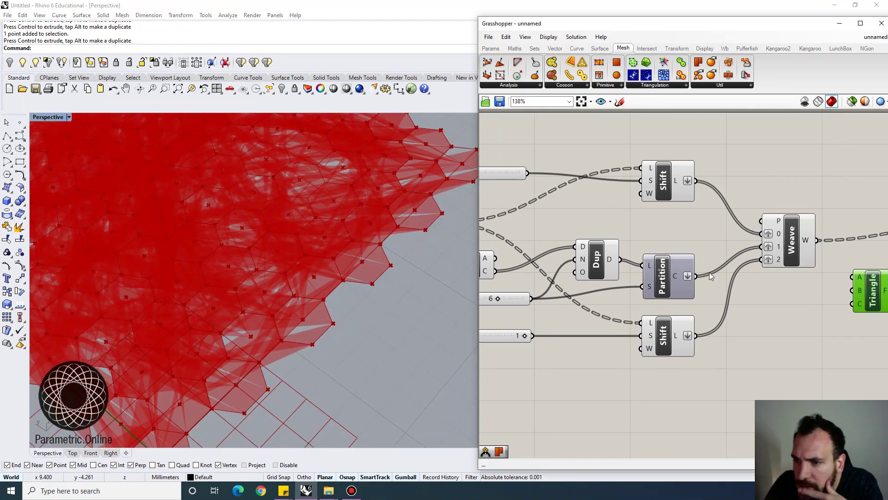
click(670, 262)
mouse_move(679, 263)
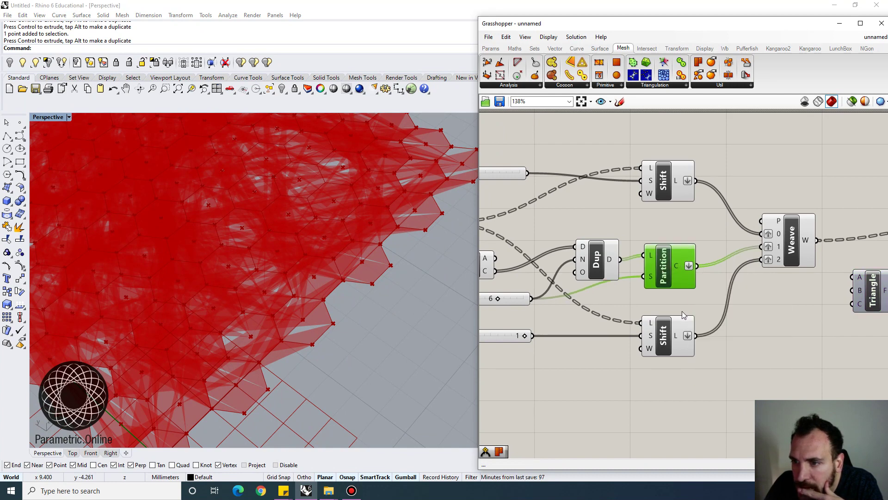
right_click(777, 221)
click(811, 331)
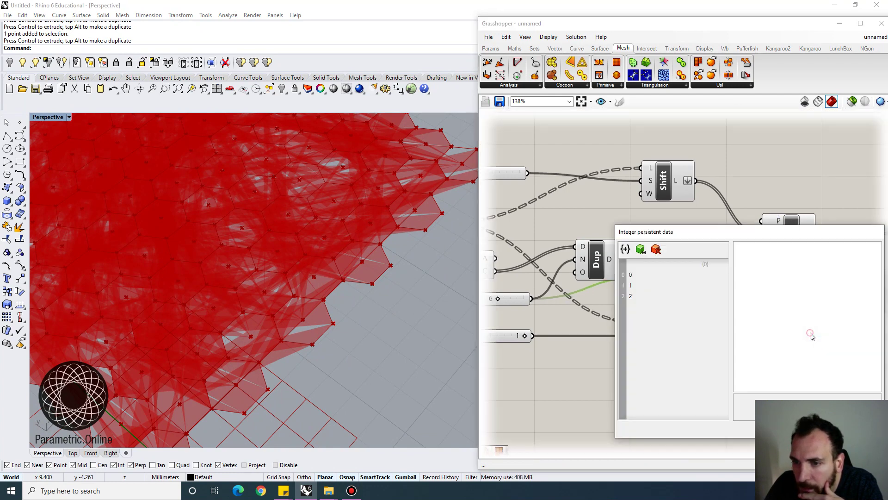
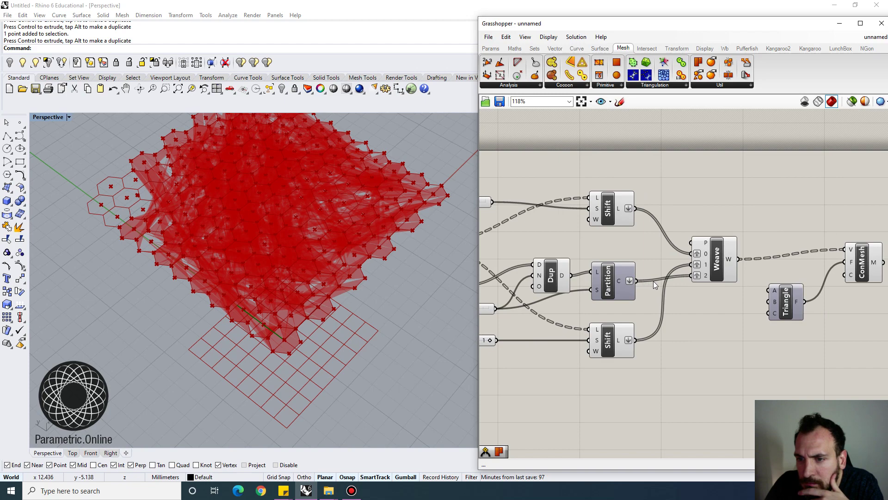
Step: Try swapping the Shift Lists at Weave, with the lower one in input 0 and the upper one in input 1, and check the mesh
drag(647, 330, 695, 272)
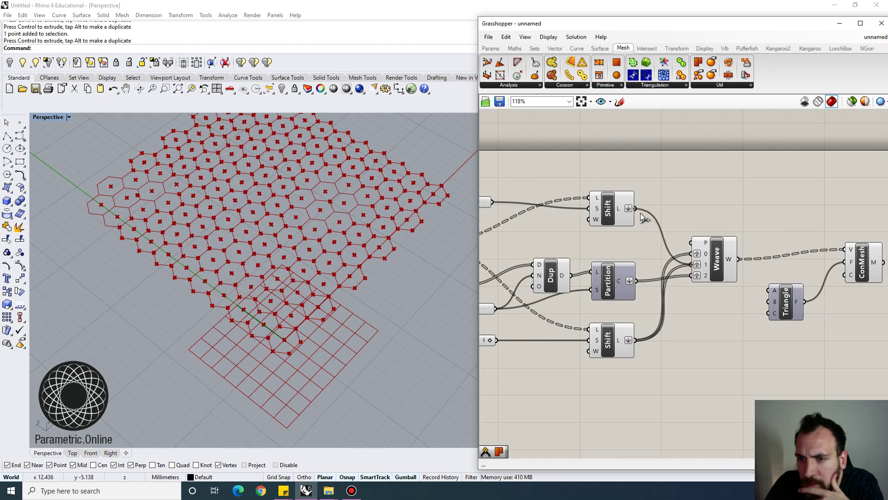
drag(641, 213, 636, 209)
scroll(296, 243, down, 6)
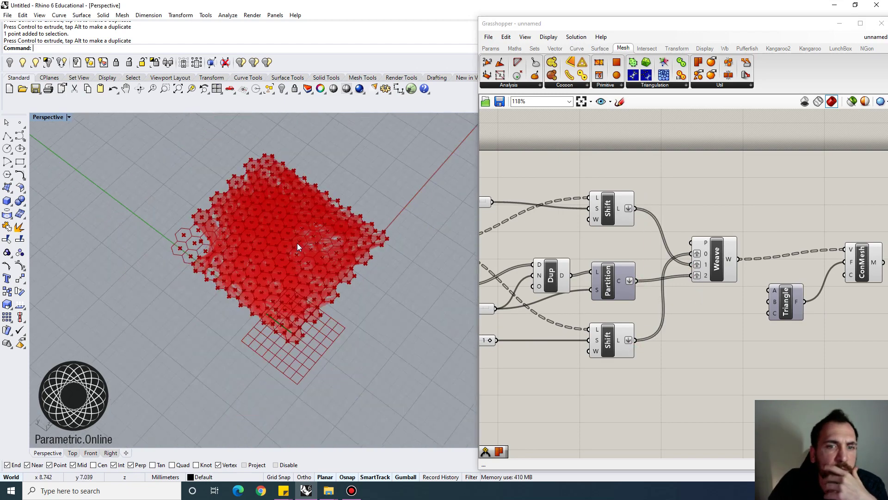
scroll(229, 151, up, 15)
scroll(225, 150, down, 12)
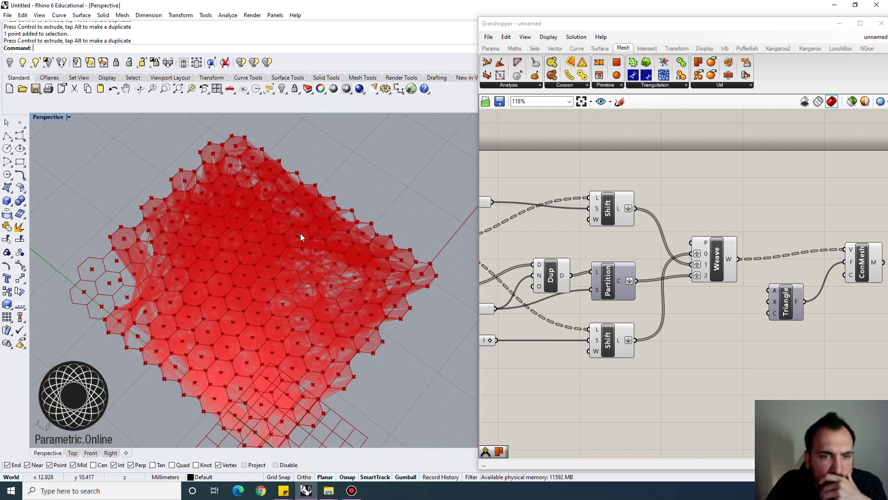
scroll(268, 377, up, 10)
right_drag(296, 419, 312, 401)
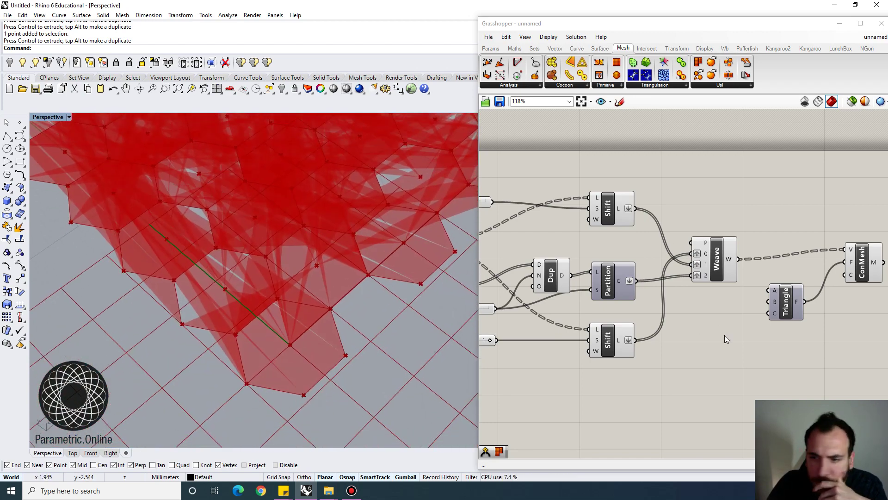
Step: Set the upper Shift slider to 1 and the lower Shift slider to 0
right_drag(699, 314, 758, 313)
right_drag(543, 228, 590, 246)
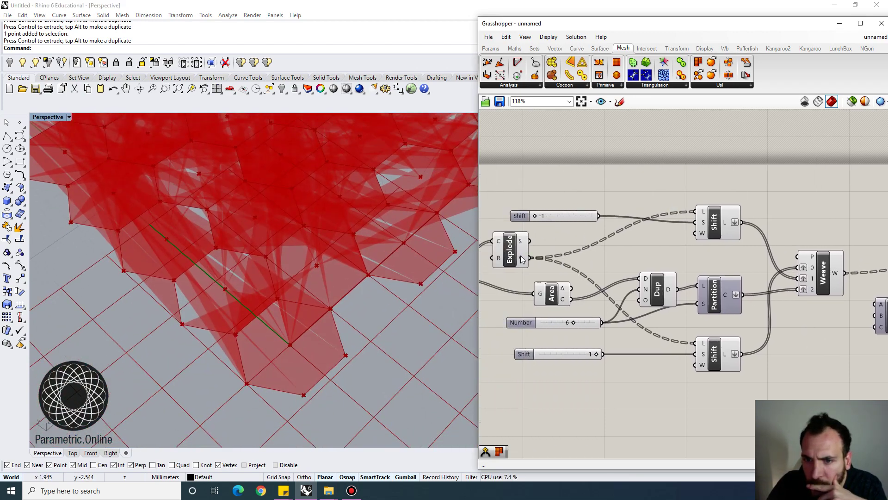
drag(535, 215, 592, 216)
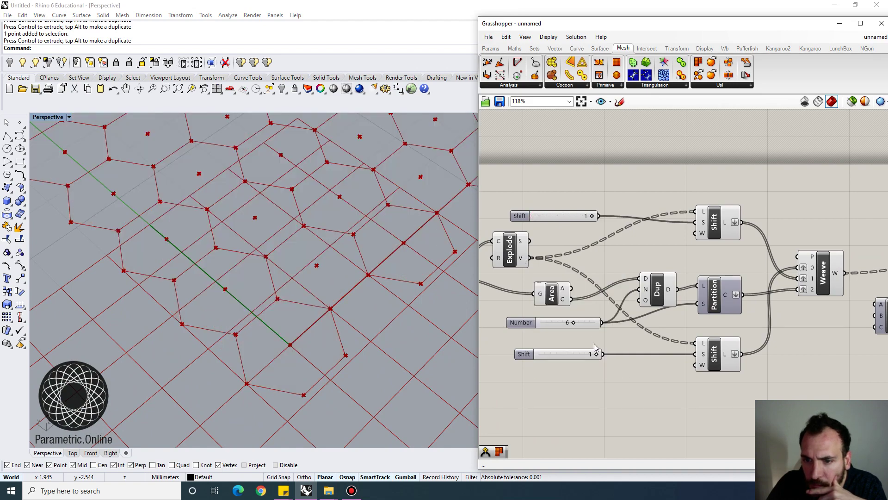
drag(596, 354, 567, 355)
scroll(320, 283, down, 3)
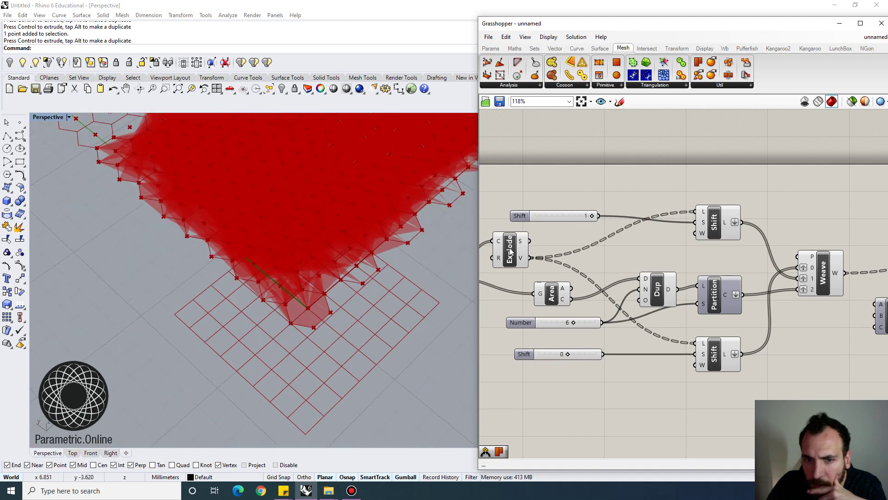
Step: Connect the upper Shift List to Weave's input 0, the lower Shift List to input 1 and Partition List to input 2
right_drag(592, 218, 577, 227)
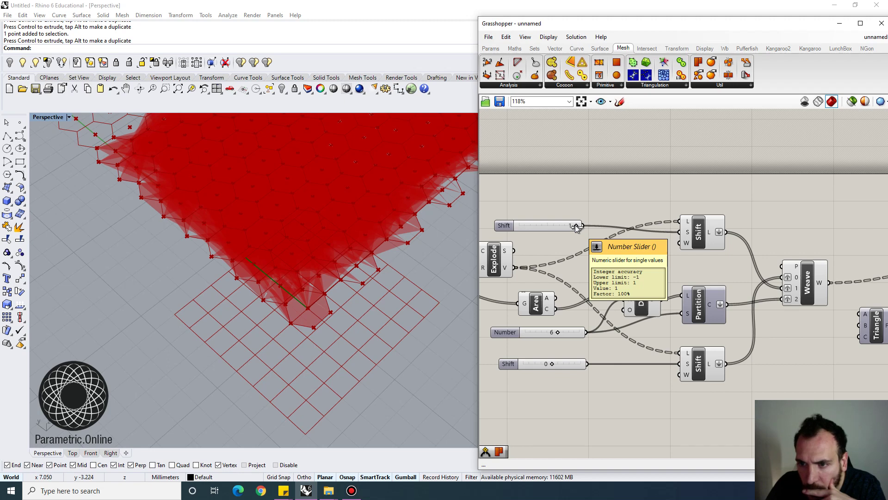
right_drag(735, 295, 713, 294)
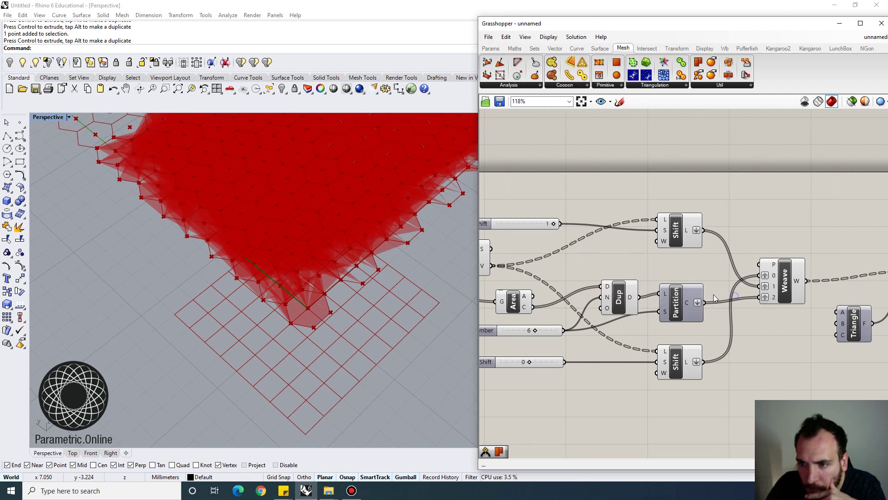
click(696, 230)
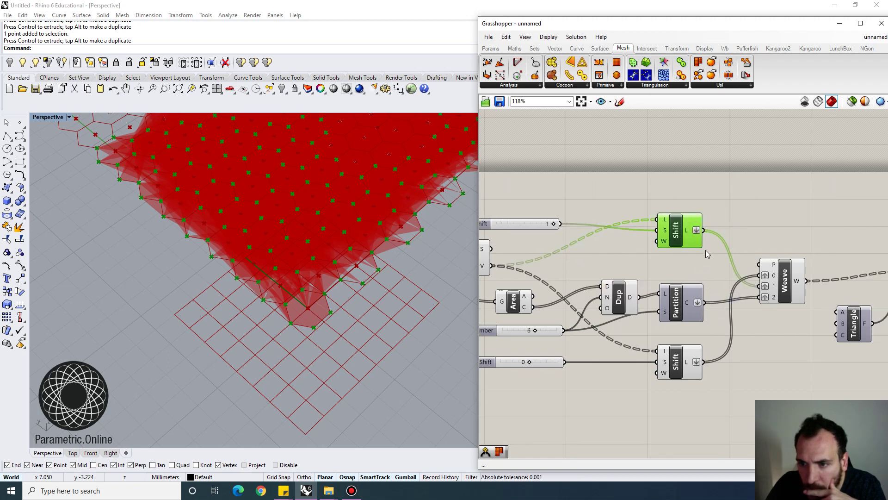
drag(719, 243, 704, 361)
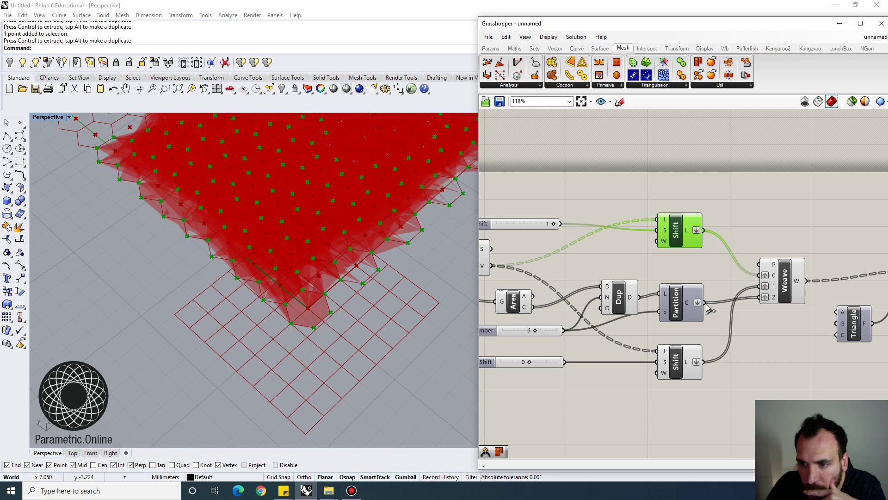
drag(705, 303, 760, 297)
click(770, 337)
Step: Set the lower Shift slider to -1 and check the mesh over the hexagonal grid
right_drag(517, 352, 541, 348)
scroll(556, 357, up, 1)
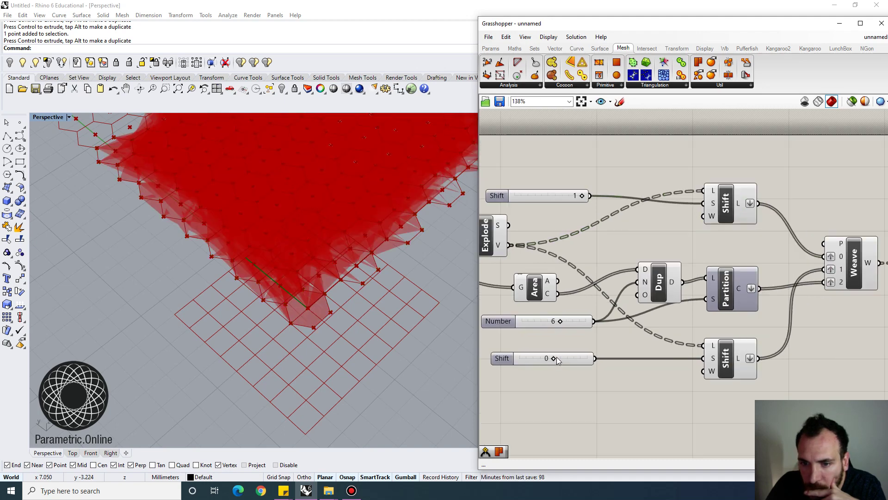
drag(553, 359, 531, 354)
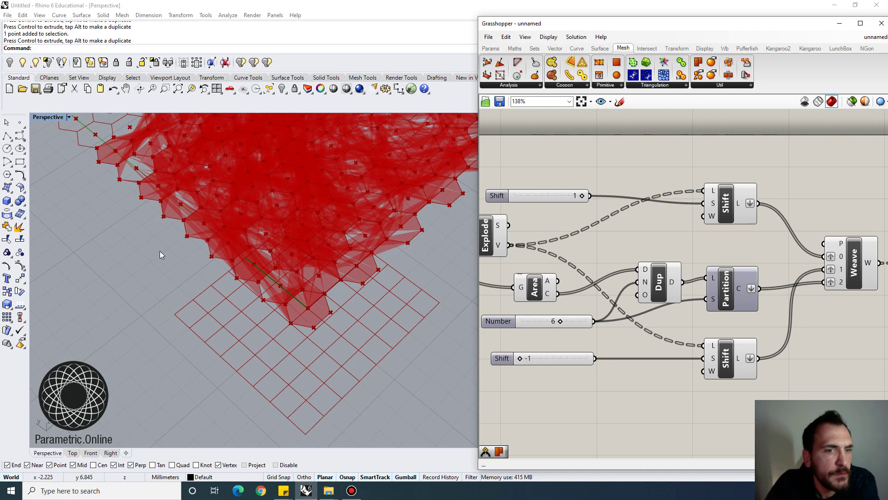
right_drag(160, 250, 195, 203)
right_drag(212, 251, 209, 245)
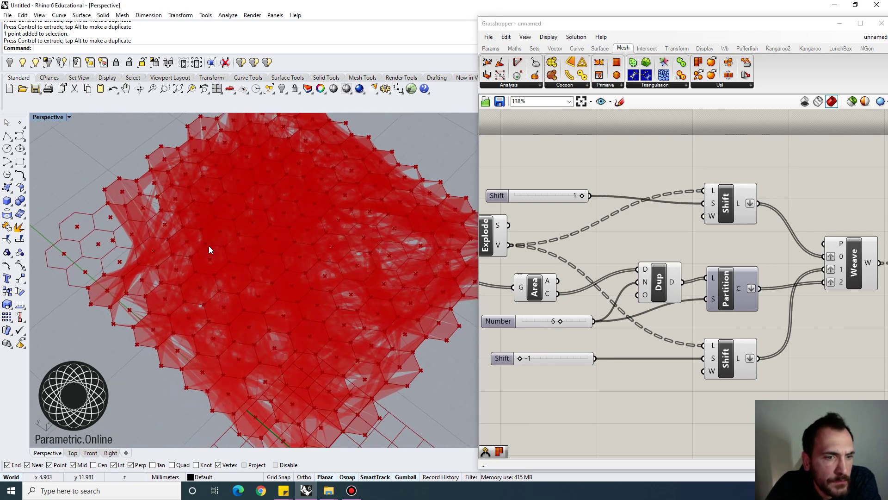
Step: Trace the data from the culled cells through Explode, the Shift Lists and Partition List to Weave
right_drag(567, 268, 592, 239)
right_drag(523, 220, 617, 250)
click(605, 245)
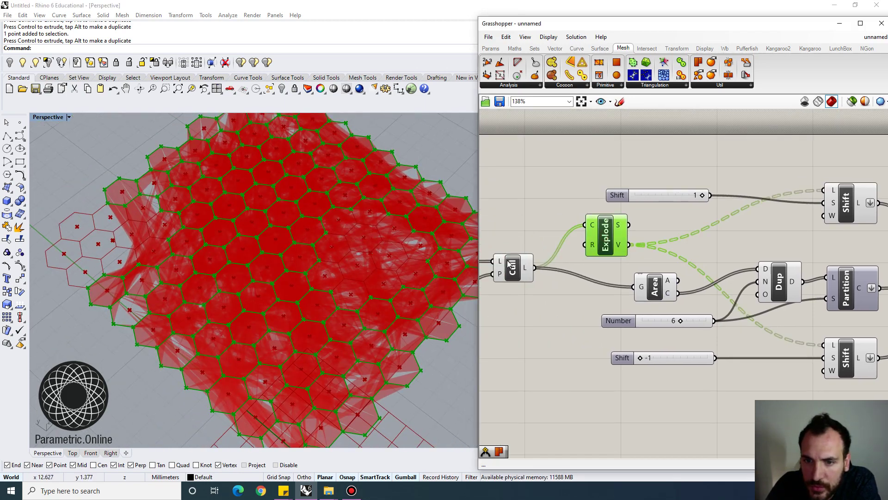
click(510, 267)
mouse_move(527, 273)
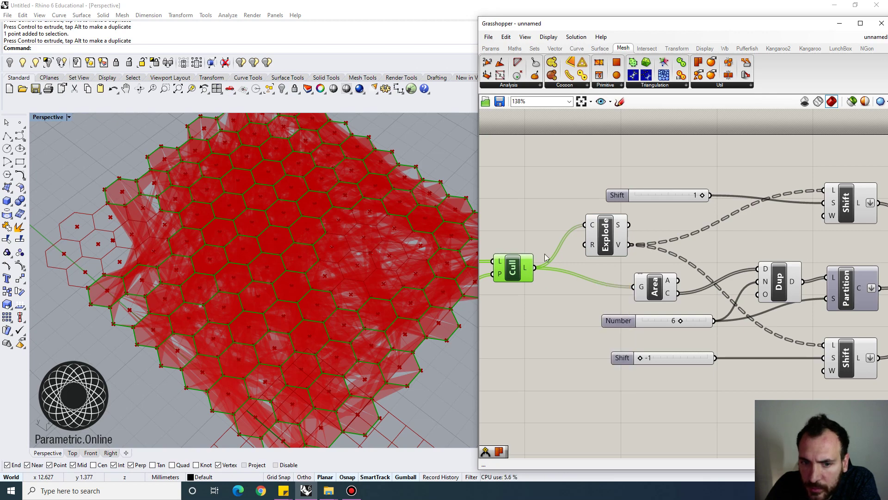
scroll(545, 254, down, 2)
right_drag(623, 258, 564, 241)
scroll(553, 234, up, 2)
scroll(563, 235, down, 1)
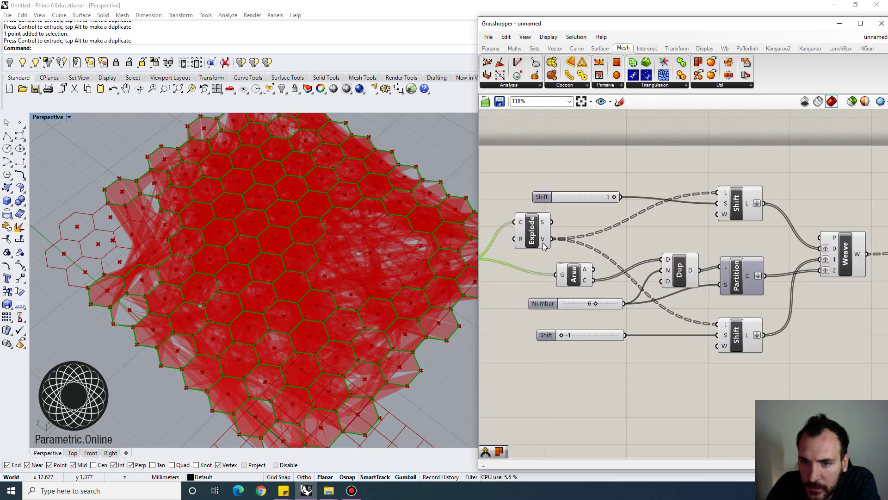
mouse_move(546, 240)
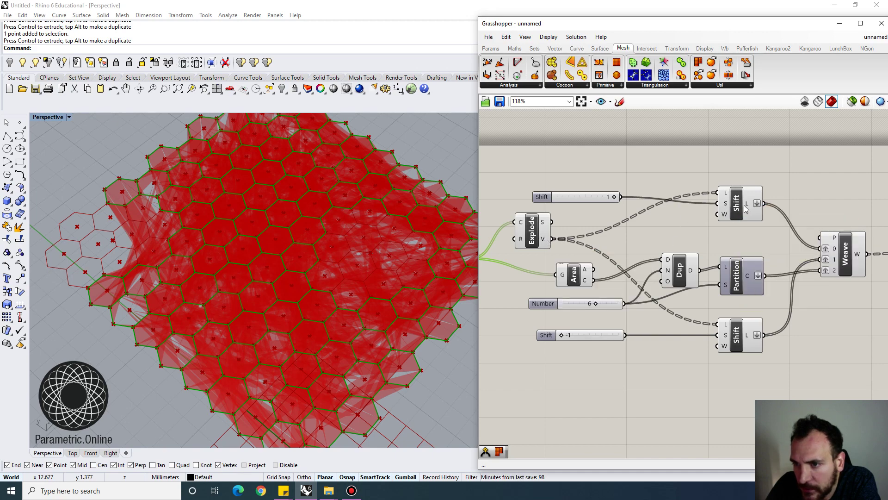
scroll(722, 240, down, 2)
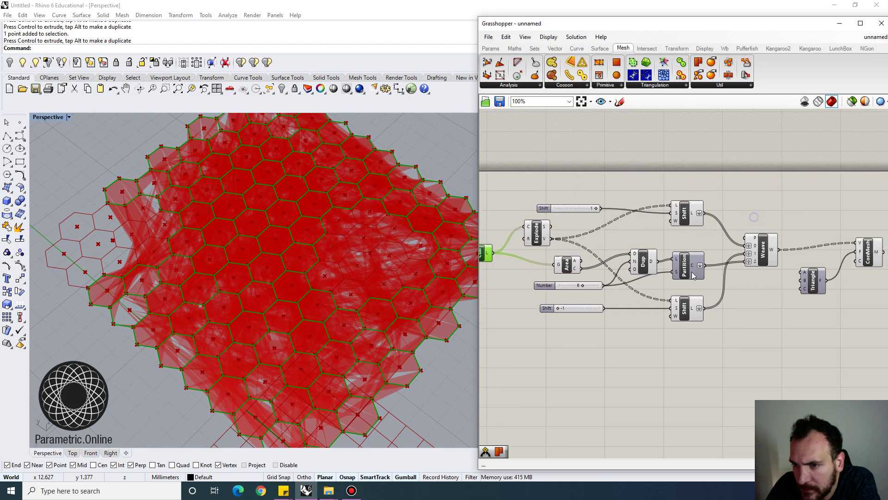
scroll(693, 275, up, 2)
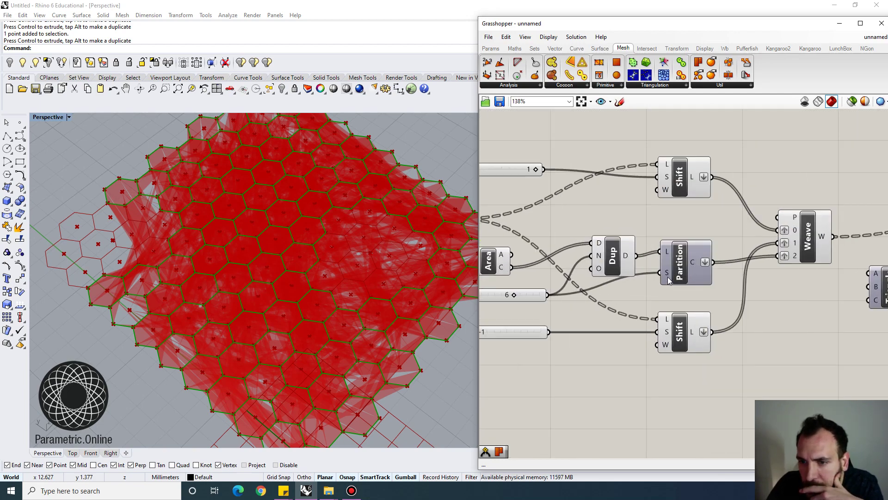
Step: Move Duplicate Data slightly up and disable the Weave component
drag(613, 258, 616, 247)
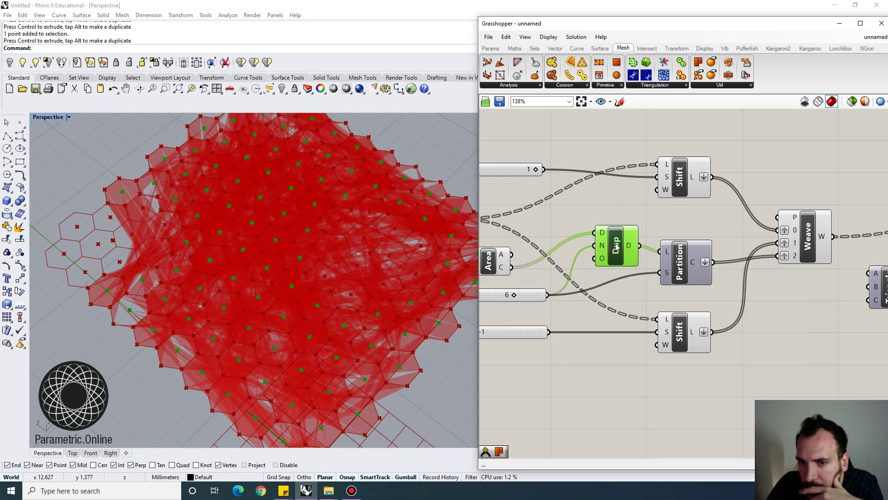
right_drag(578, 246, 649, 246)
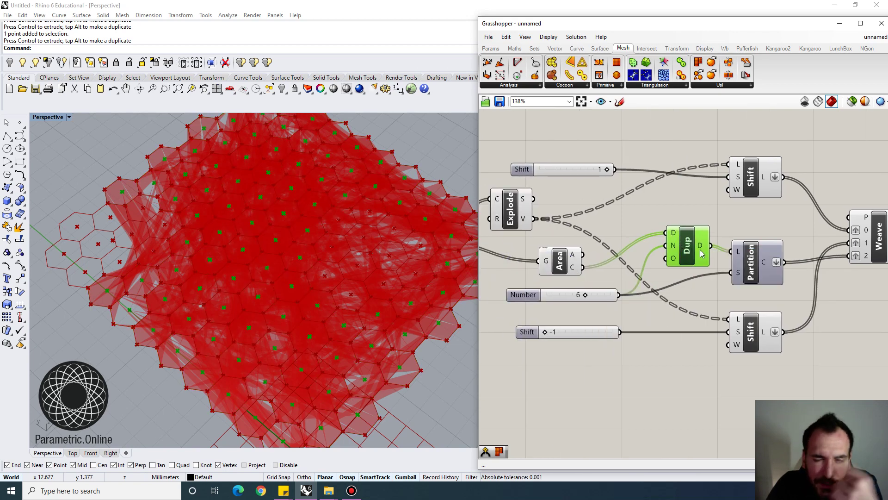
right_drag(750, 265, 697, 266)
click(697, 266)
scroll(703, 257, down, 2)
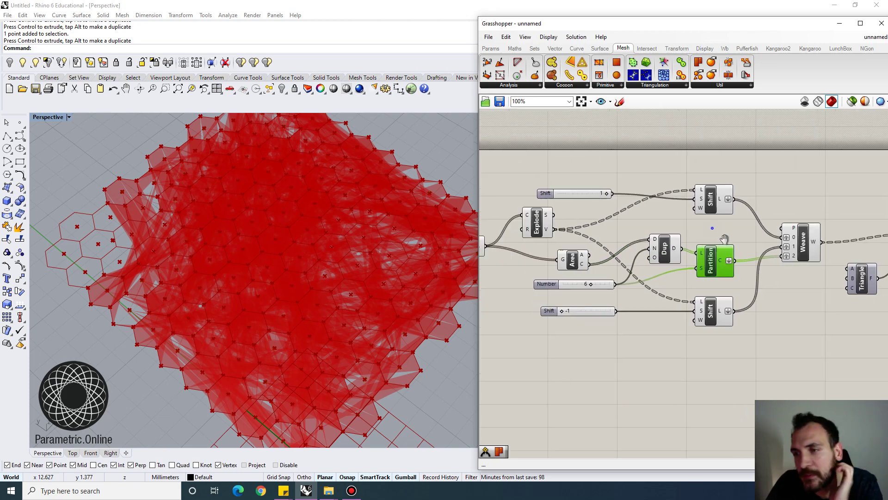
right_click(835, 271)
click(806, 294)
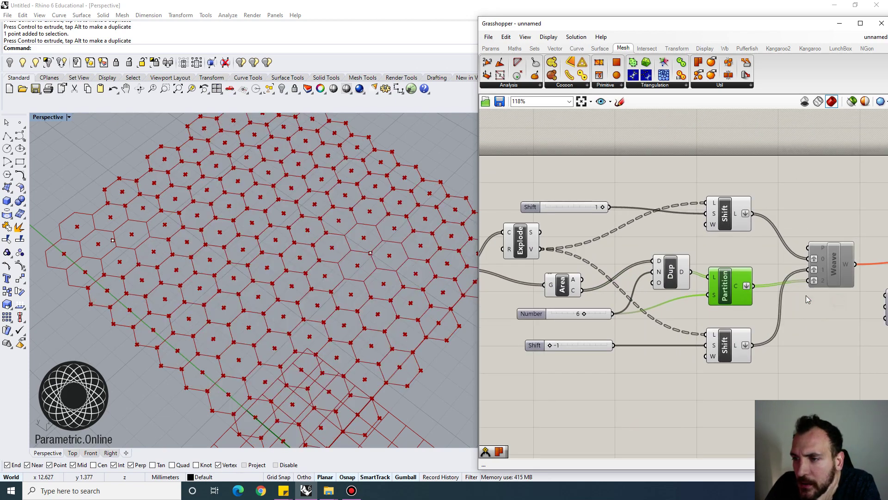
Step: Graft the centroid output of the Area component feeding Duplicate Data
scroll(611, 290, up, 3)
drag(611, 290, 596, 279)
right_click(620, 284)
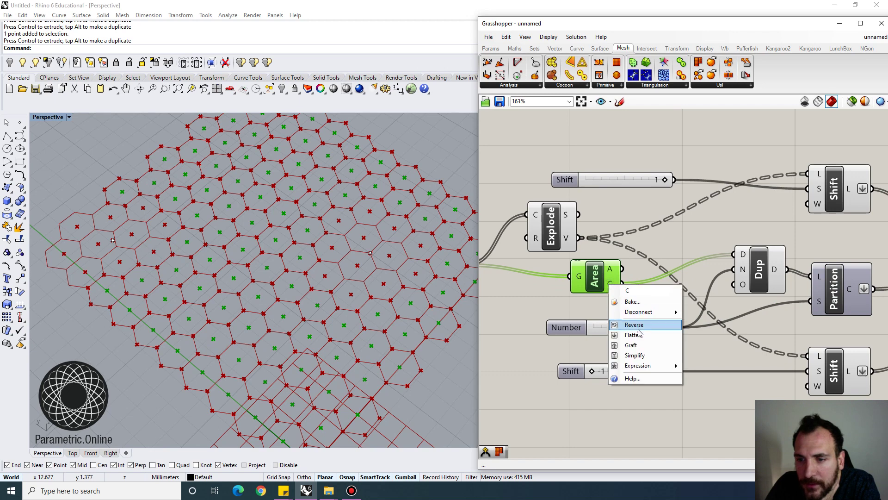
click(647, 354)
right_drag(695, 304, 578, 296)
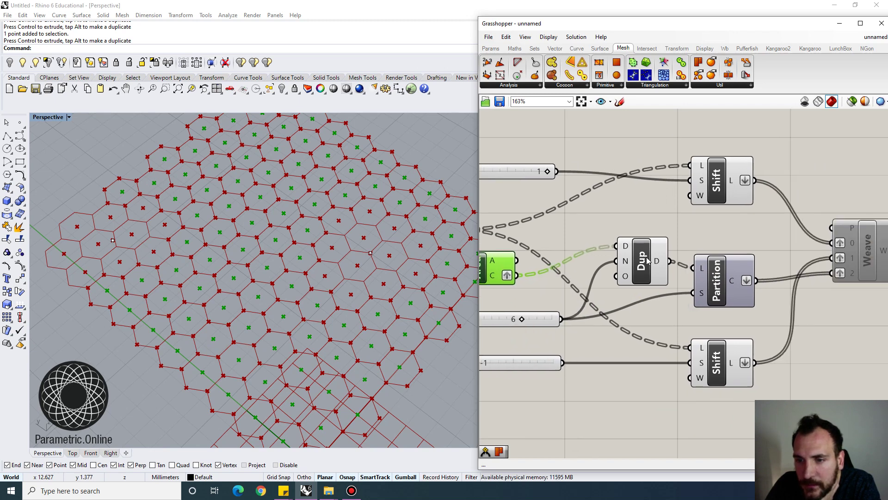
scroll(663, 273, down, 2)
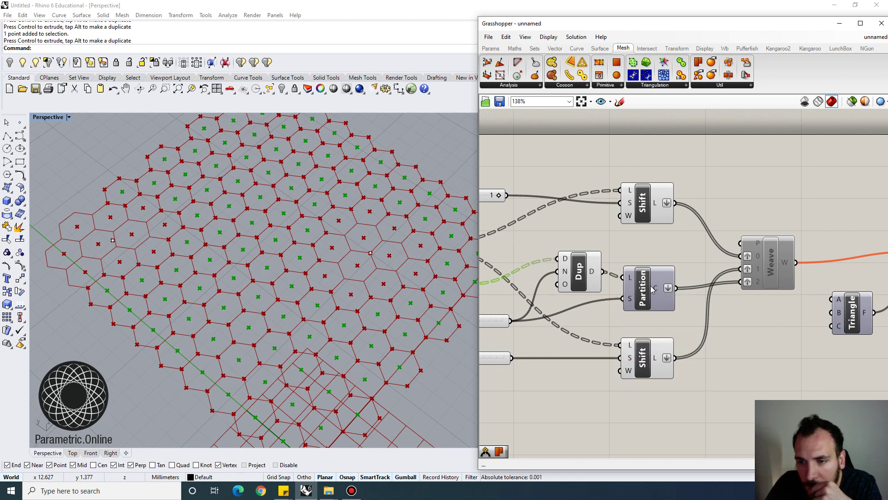
Step: Replace Partition List with Duplicate Data wired to Weave's input 1, with the lower Shift List on input 2, and graft Duplicate Data's output
click(652, 289)
key(Delete)
drag(590, 273, 675, 358)
right_click(649, 287)
click(675, 345)
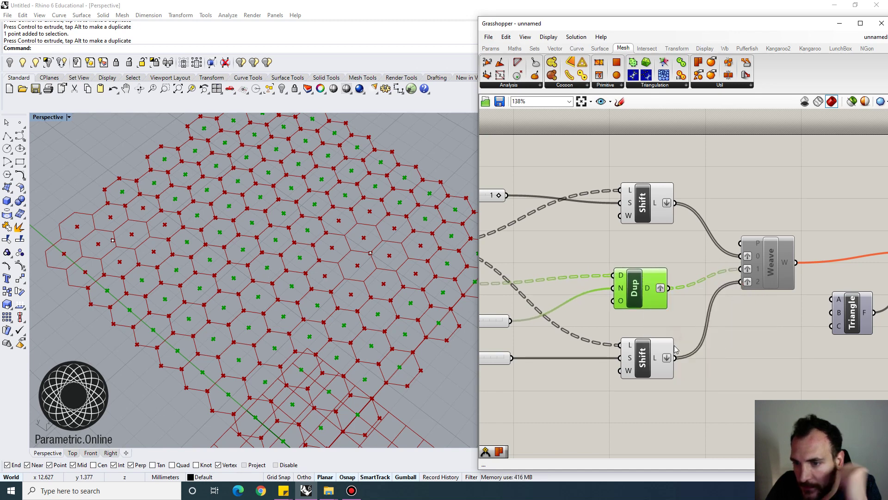
Step: Flatten Duplicate Data's output and re-enable Weave to rebuild the mesh over the remaining hexagons
right_click(660, 288)
click(680, 337)
right_click(796, 262)
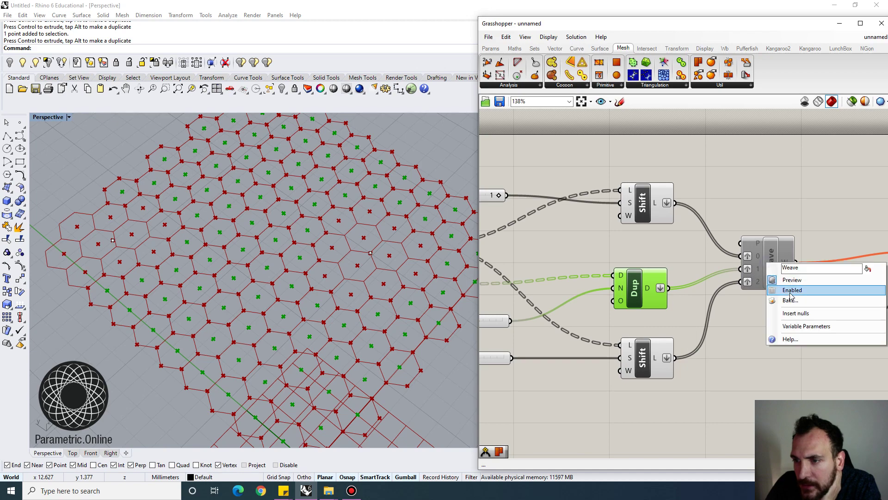
click(780, 319)
click(768, 328)
scroll(440, 245, down, 3)
scroll(388, 229, up, 4)
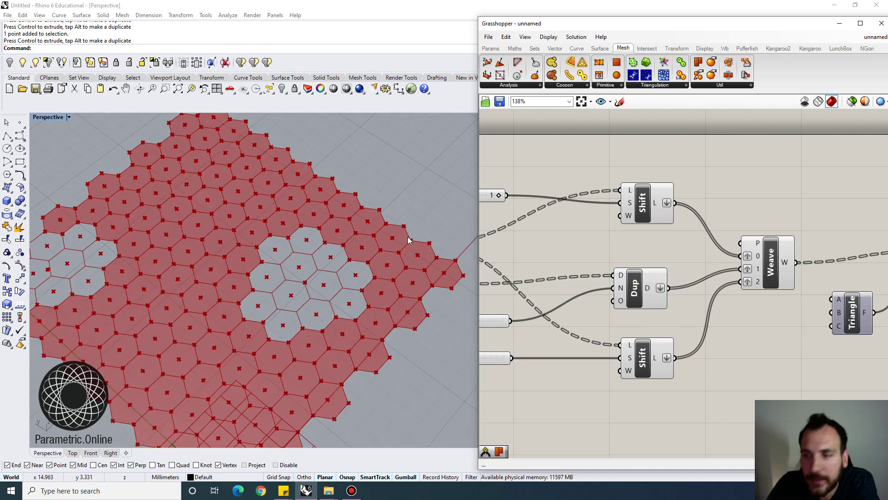
Step: Align Duplicate Data with the two Shift Lists and check the wiring from Explode and Area against the mesh
scroll(763, 273, down, 3)
scroll(685, 280, up, 3)
right_drag(653, 275, 710, 274)
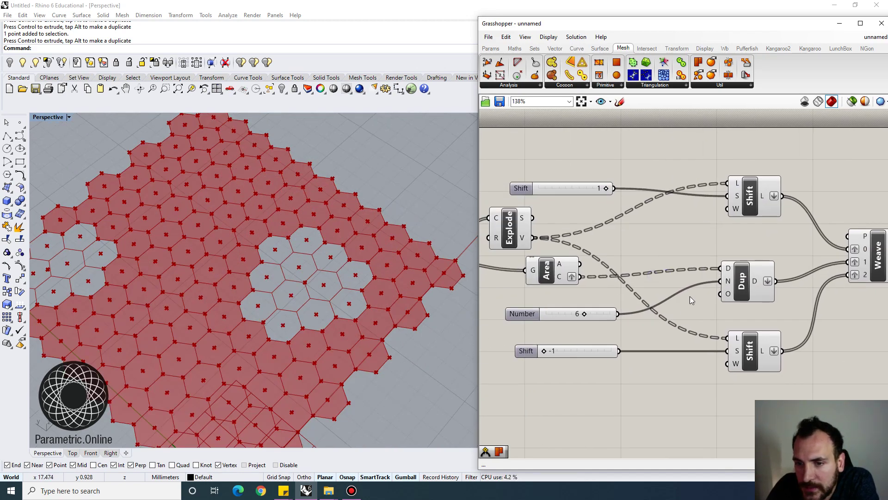
right_drag(566, 277, 573, 281)
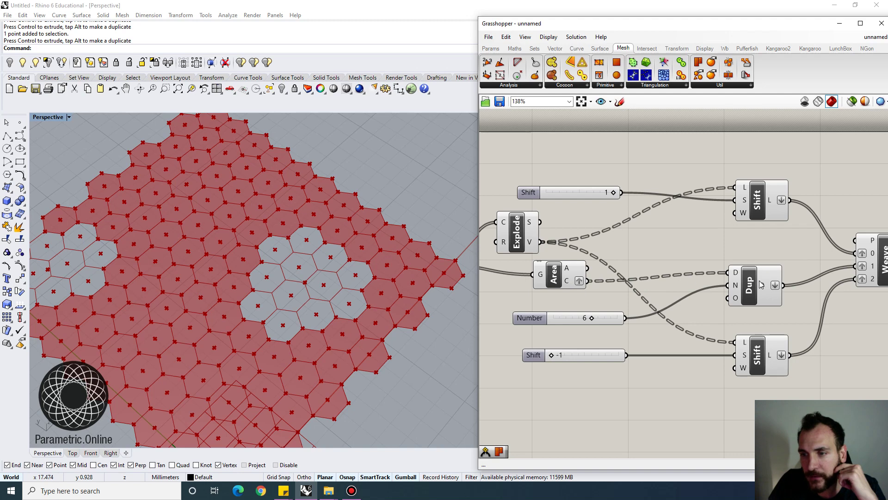
drag(768, 270, 776, 270)
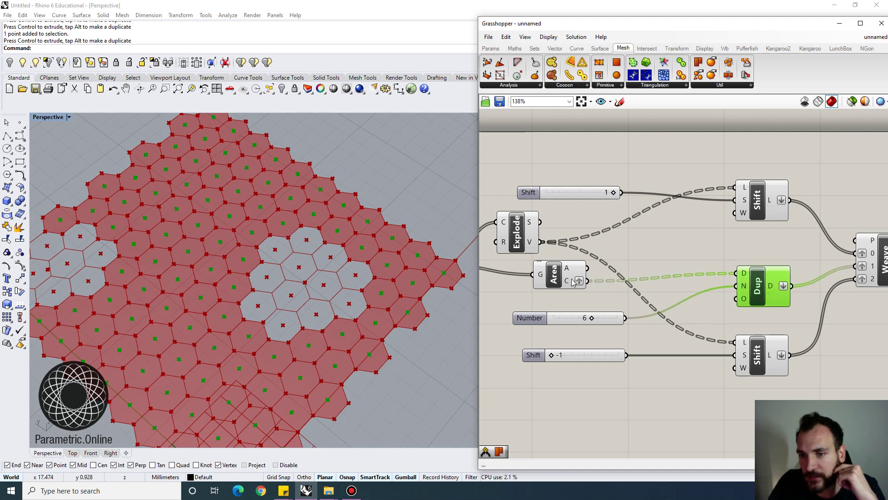
mouse_move(774, 287)
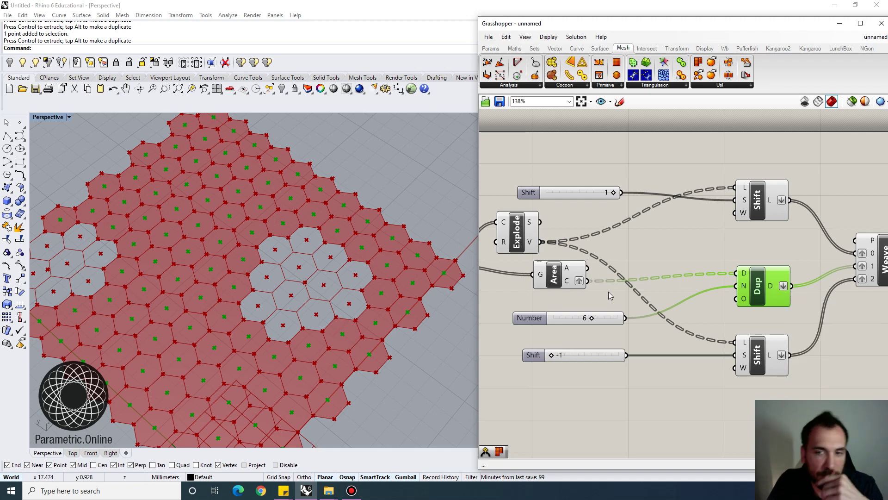
scroll(327, 274, down, 5)
scroll(327, 273, up, 2)
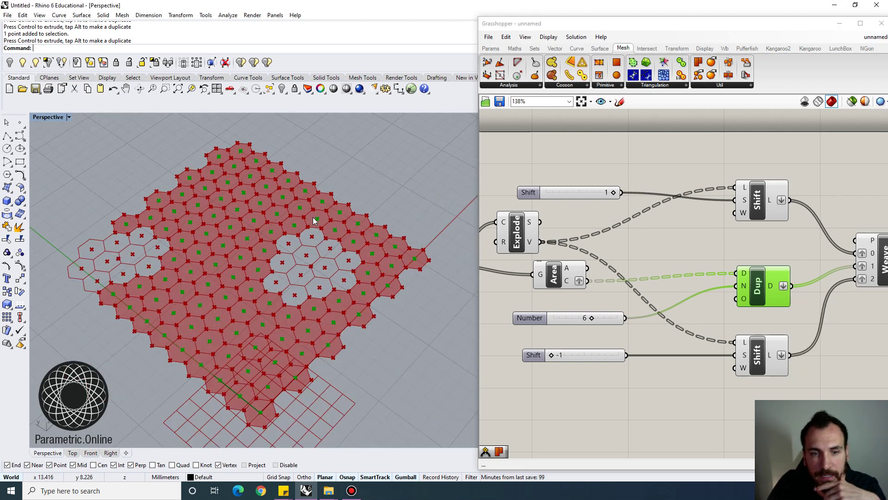
Step: Examine the Construct Mesh component and its triangulated hexagon mesh around the culled openings
click(650, 235)
scroll(651, 235, down, 2)
right_drag(757, 232, 458, 223)
click(671, 252)
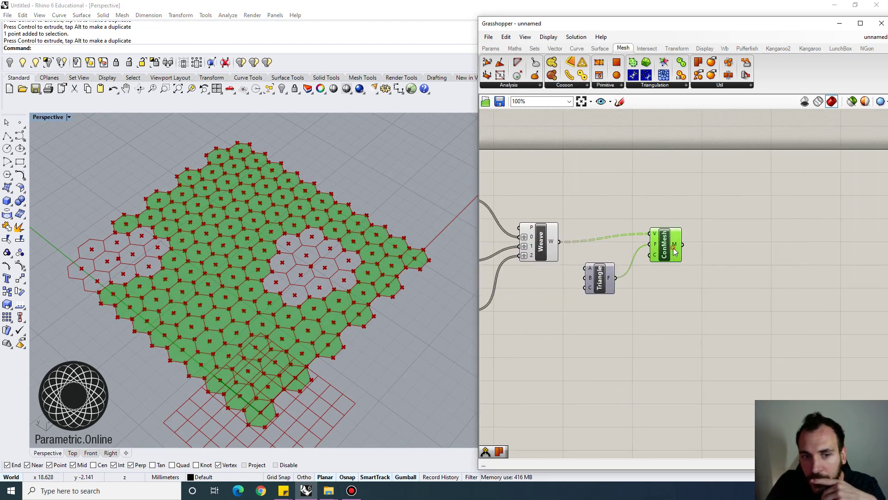
scroll(691, 238, up, 2)
right_drag(698, 242, 678, 258)
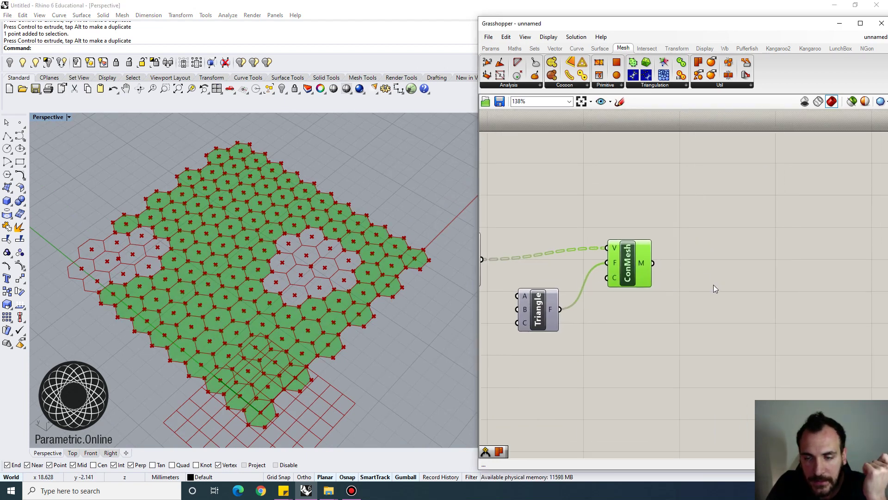
scroll(714, 285, down, 2)
right_drag(703, 254, 676, 260)
right_drag(798, 207, 736, 212)
Step: Switch to the minimal yüzey_2 definition and copy the components from wbLoop through the springs, loads and solver
click(875, 41)
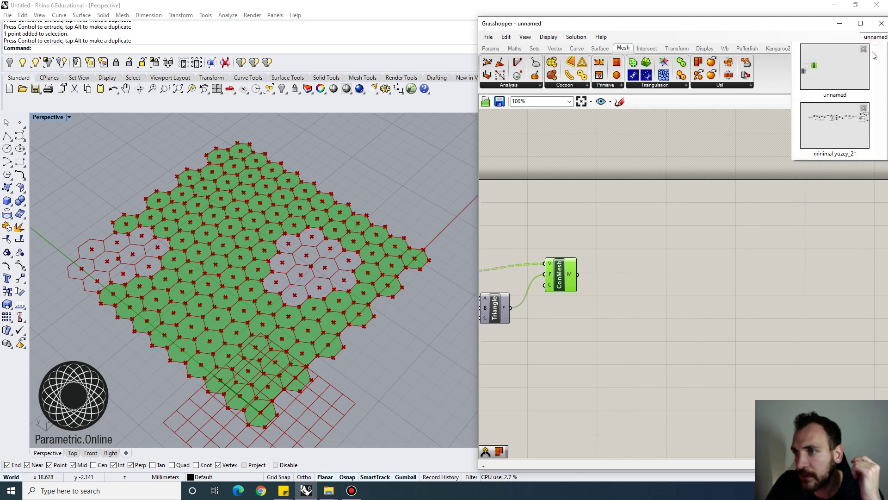
click(834, 126)
scroll(738, 214, up, 2)
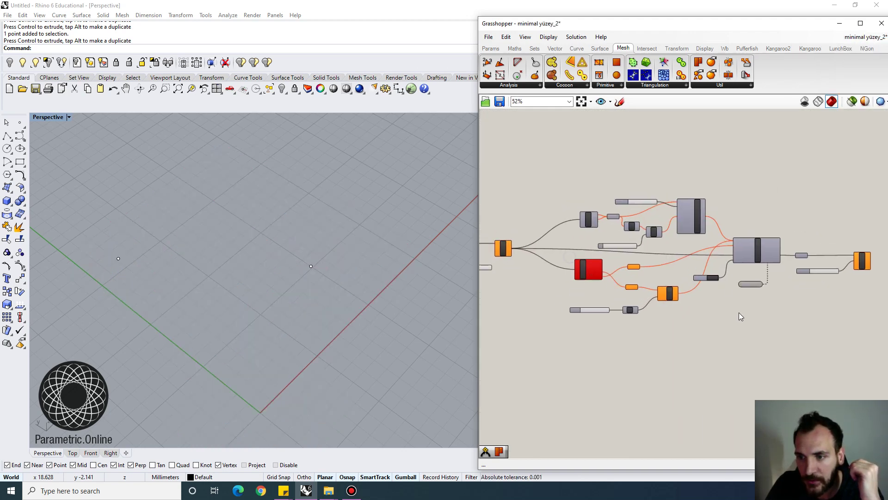
drag(771, 360, 501, 171)
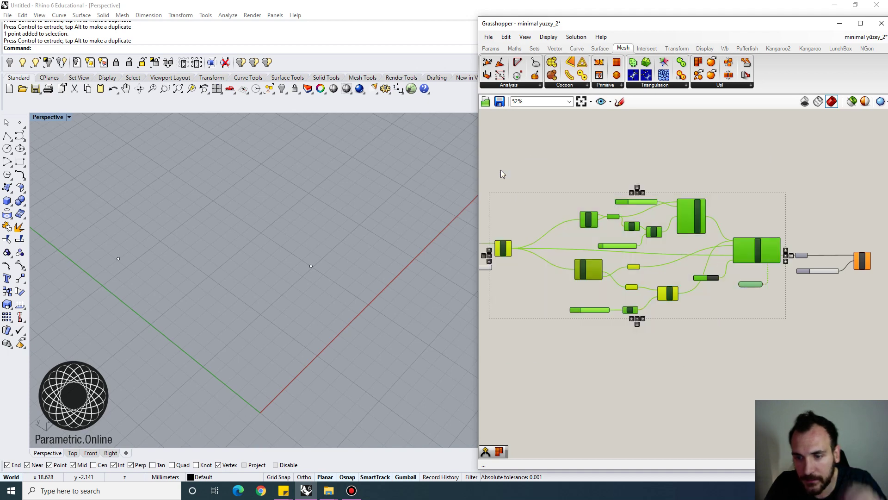
scroll(537, 164, up, 3)
right_drag(509, 216, 629, 224)
scroll(571, 229, down, 3)
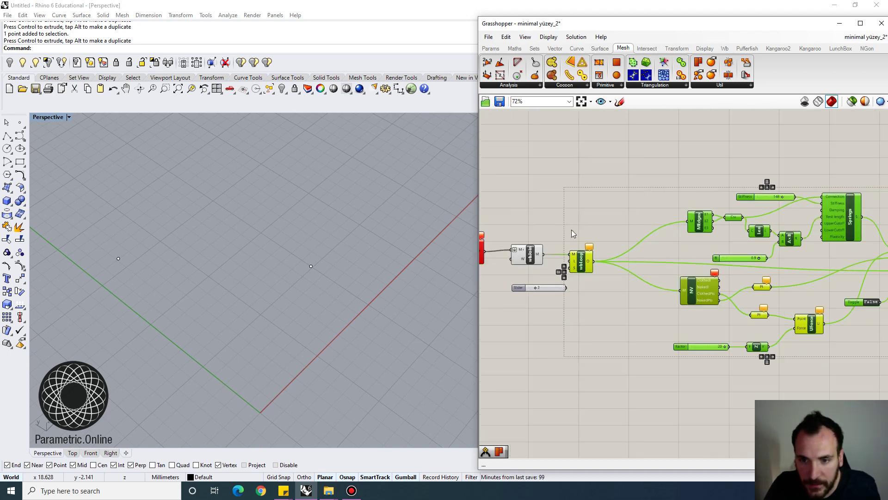
Step: Return to the unnamed definition, paste the copied component group and place it after Construct Mesh
click(864, 37)
click(835, 125)
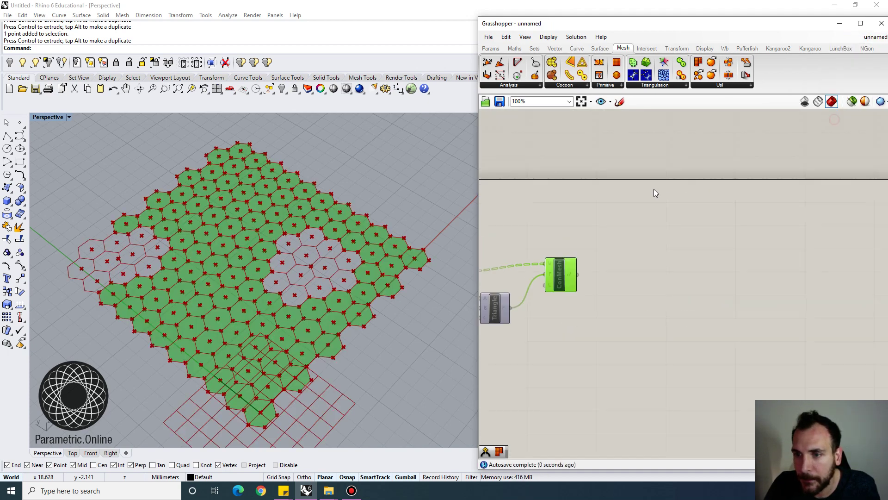
drag(778, 300, 707, 207)
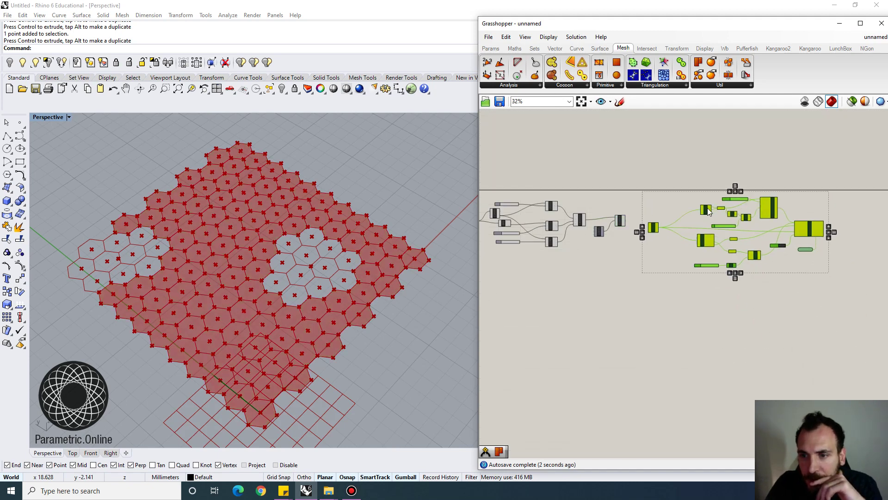
click(659, 174)
Step: Connect Construct Mesh's output to the M input of Weaverbird's Loop Subdivision
scroll(699, 209, up, 5)
right_drag(644, 204, 652, 204)
right_drag(562, 237, 586, 248)
scroll(640, 242, up, 2)
scroll(655, 243, up, 2)
click(574, 260)
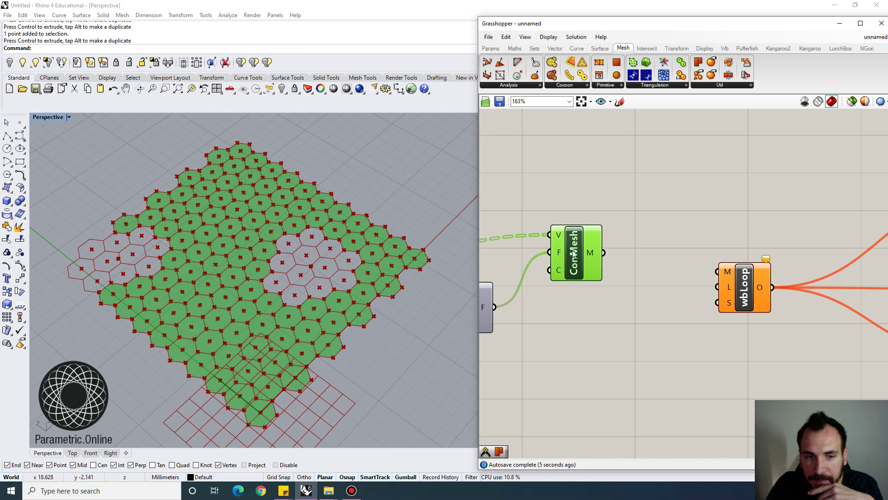
click(694, 286)
click(744, 292)
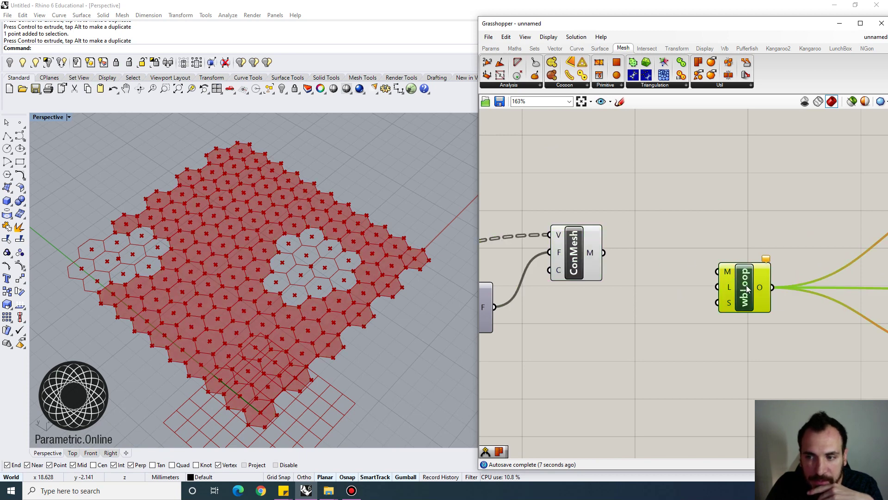
mouse_move(750, 289)
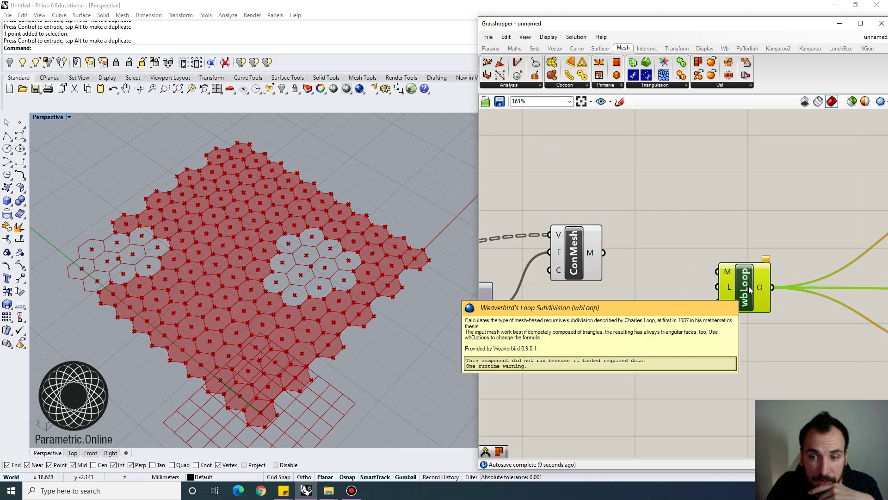
drag(718, 272, 603, 253)
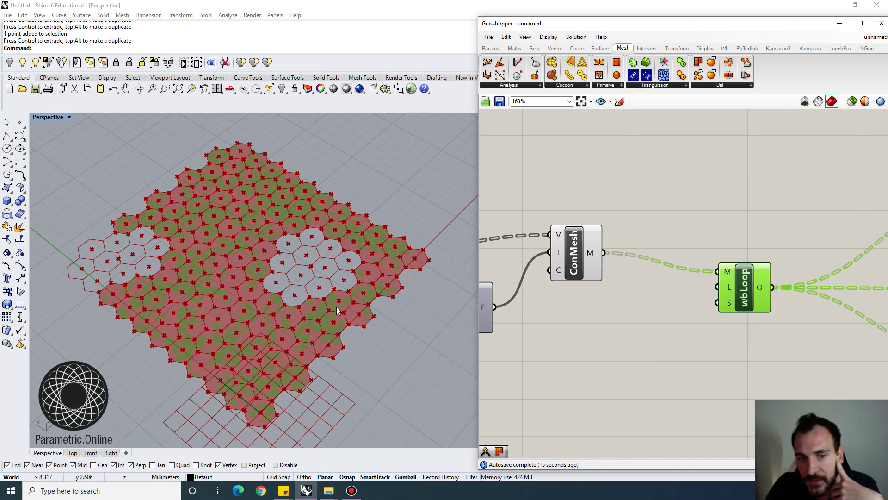
Step: Turn off the Construct Mesh preview and move wbLoop farther away to make room between them
click(584, 257)
right_click(580, 254)
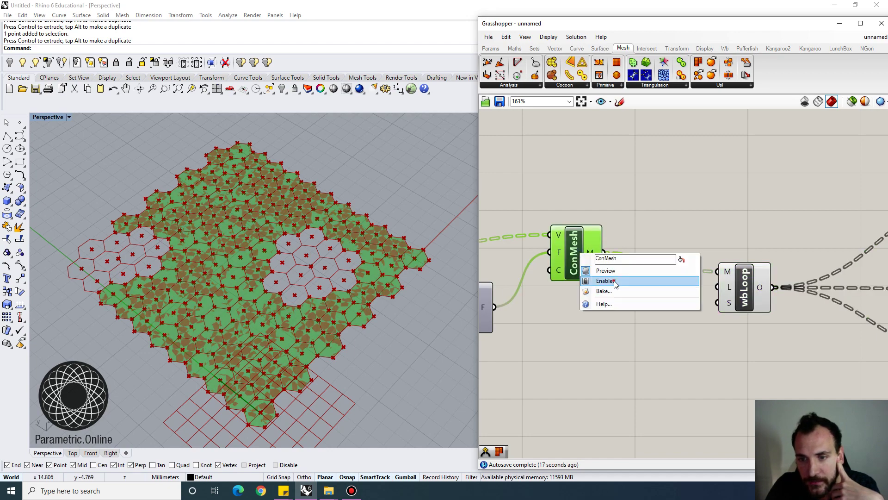
click(610, 270)
click(622, 237)
right_drag(401, 271, 385, 273)
right_drag(693, 268, 650, 269)
drag(716, 288, 807, 277)
click(550, 252)
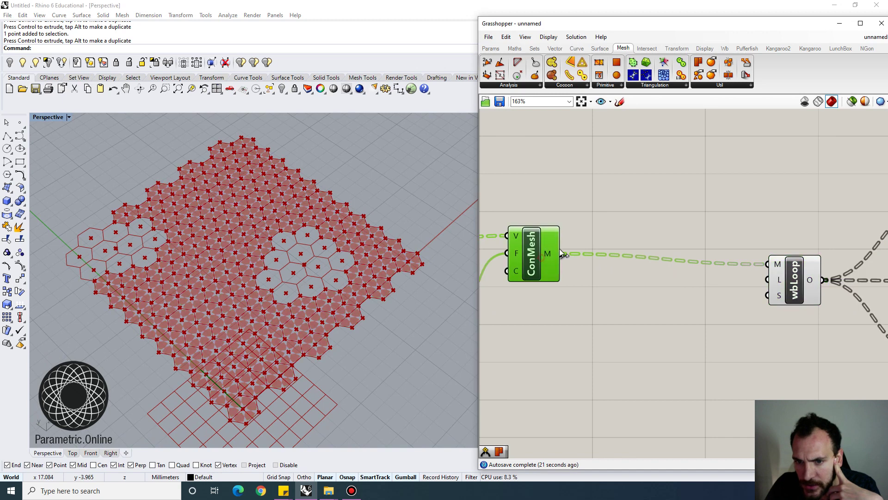
Step: Add Weaverbird's Join Meshes and Weld component and connect Construct Mesh's output to its M+ input
scroll(599, 232, down, 1)
double_click(619, 237)
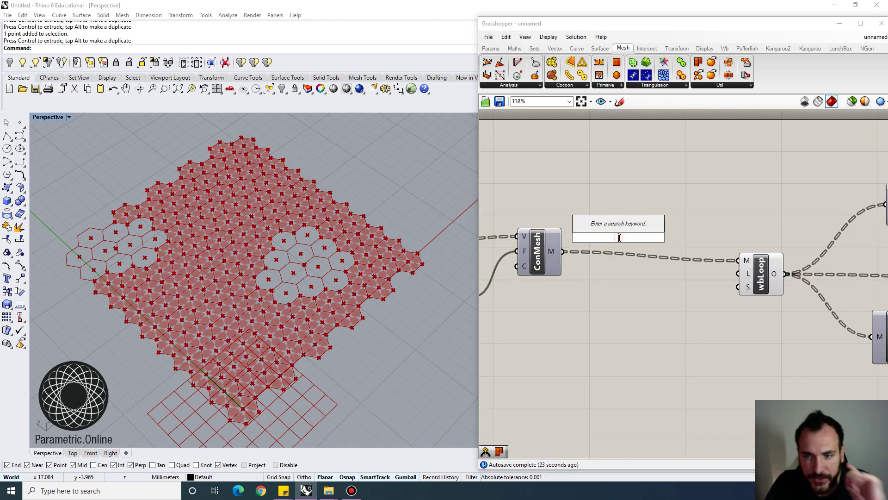
text(weld)
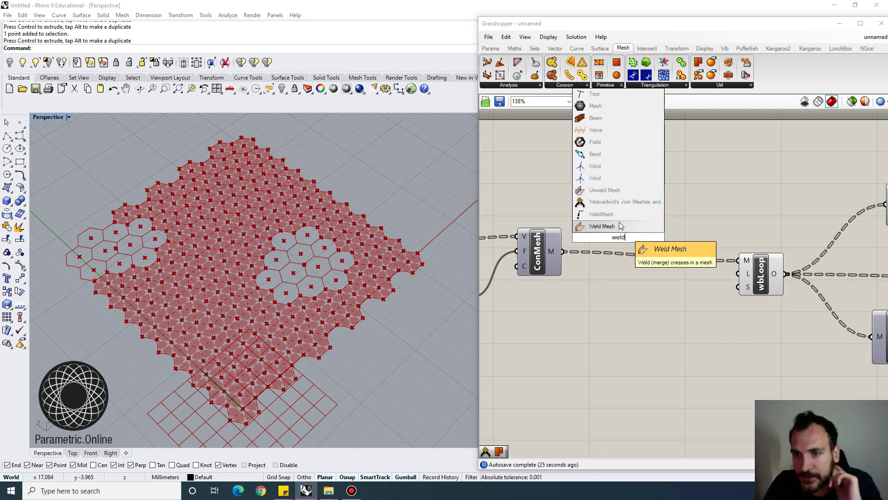
click(611, 204)
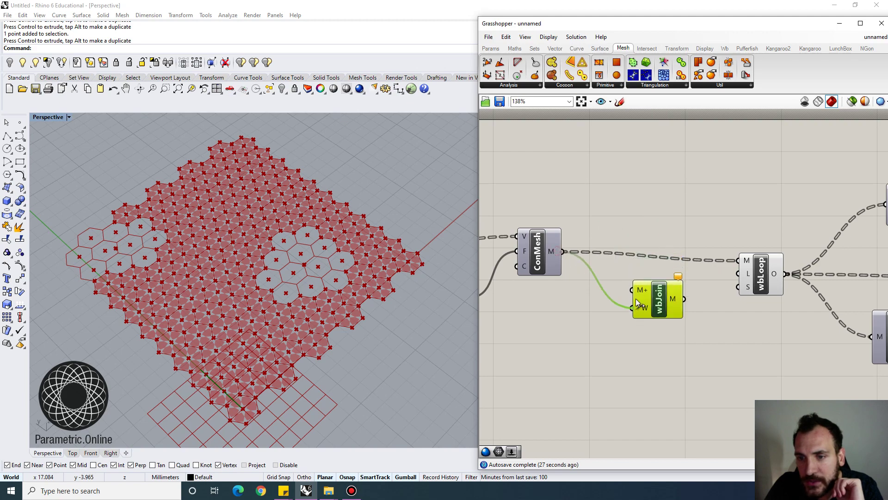
drag(635, 299, 640, 290)
scroll(640, 290, up, 2)
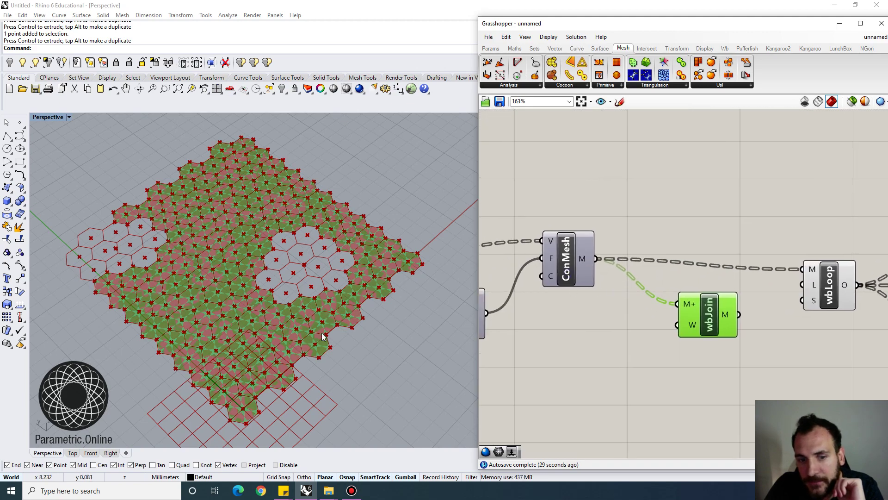
Step: Flatten the M+ input of wbJoin and shift the component closer to Construct Mesh
scroll(288, 341, up, 10)
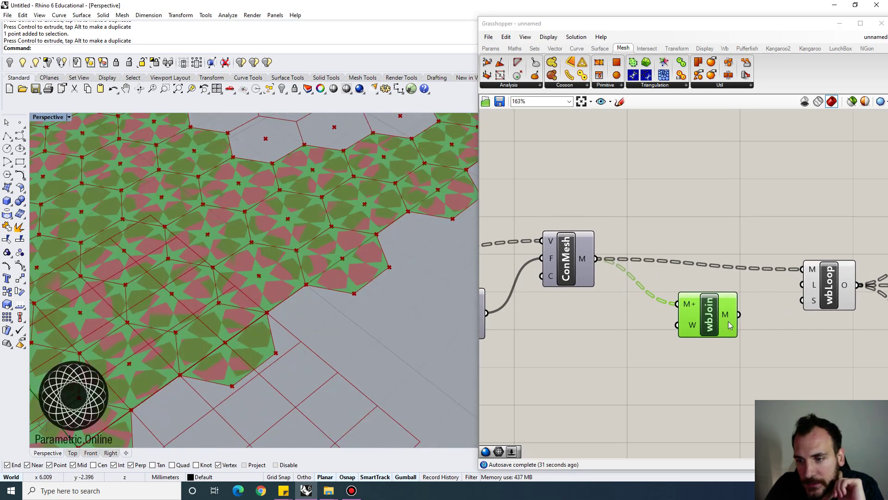
mouse_move(729, 325)
right_click(689, 306)
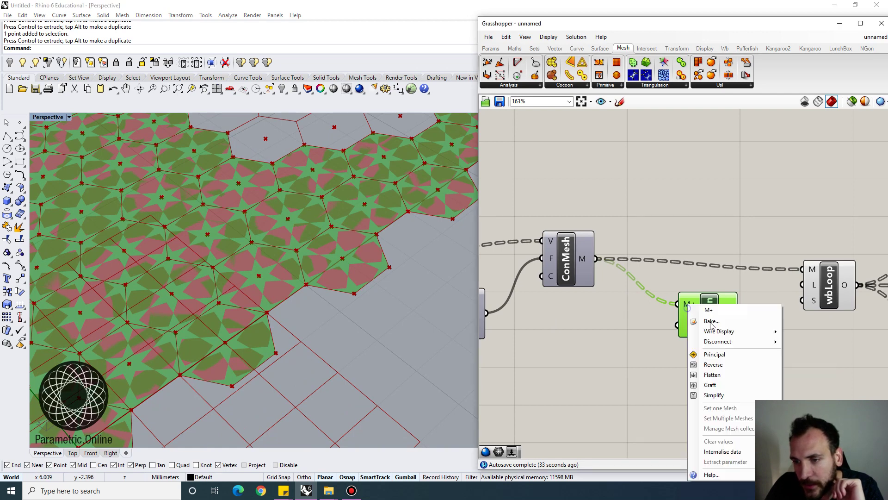
click(713, 373)
drag(710, 314, 703, 301)
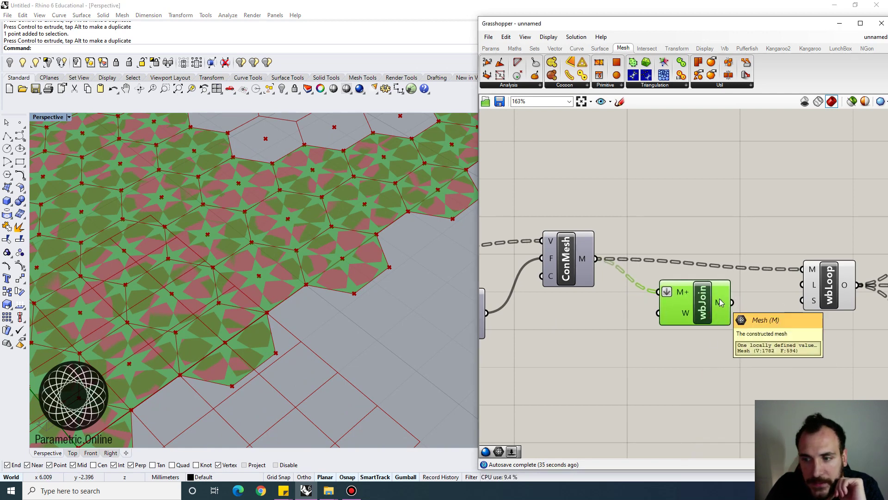
Step: Bake the wbJoin mesh into Rhino and move the baked copy clear of the preview geometry
right_click(720, 302)
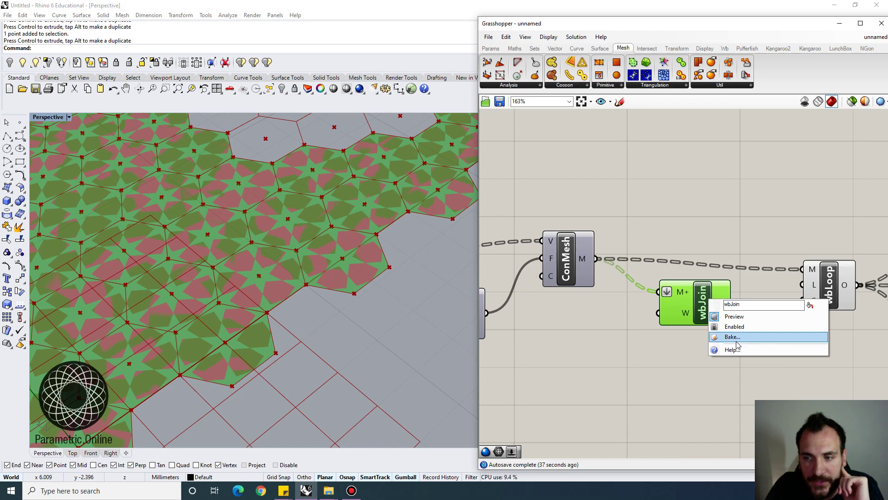
click(724, 337)
click(739, 426)
scroll(349, 282, down, 15)
drag(326, 287, 255, 342)
click(358, 350)
scroll(287, 324, up, 5)
scroll(224, 255, down, 4)
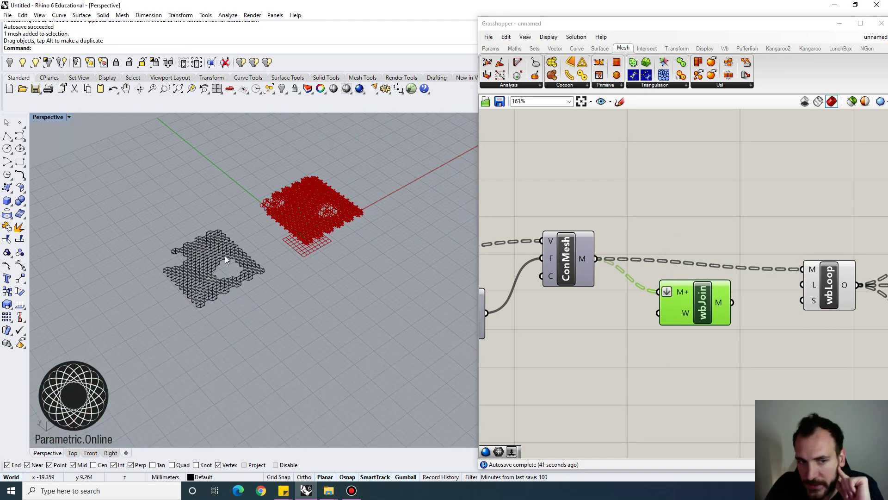
Step: Check that the baked joined mesh is a single object, then delete it
scroll(230, 265, up, 4)
scroll(254, 259, down, 3)
scroll(343, 200, up, 3)
click(198, 377)
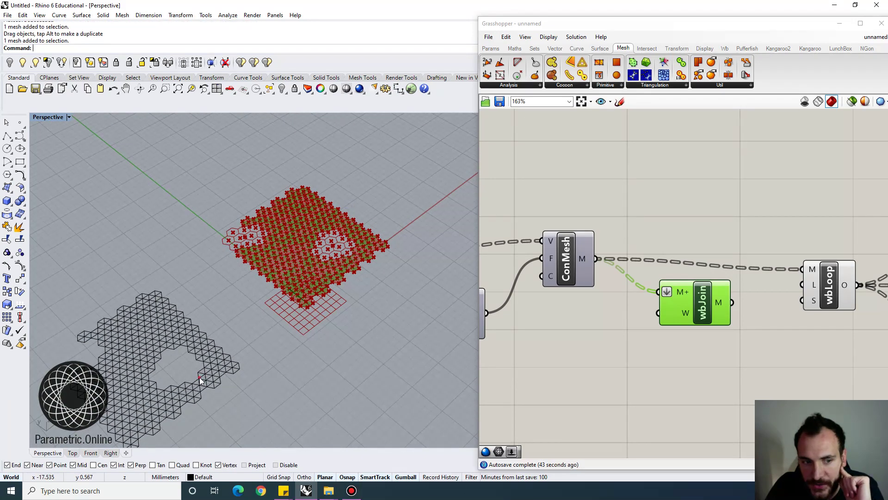
scroll(360, 249, up, 4)
key(Delete)
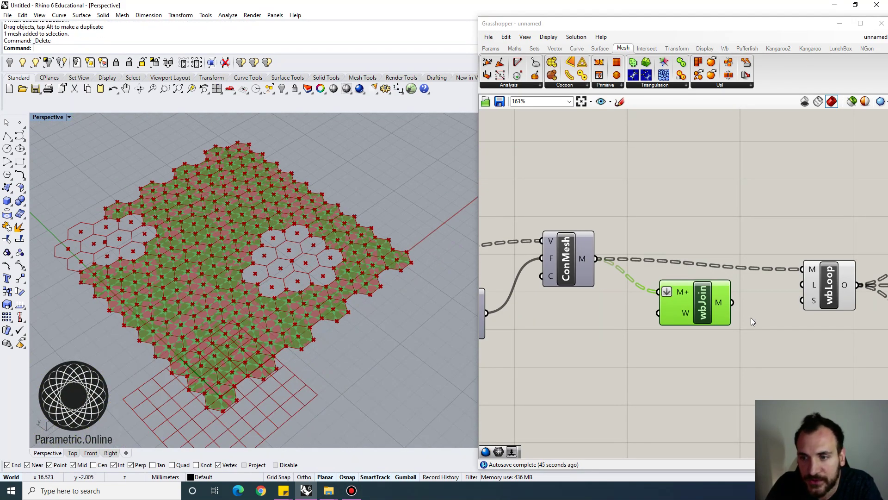
Step: Connect wbJoin's M output to wbLoop's M input and place wbJoin in line with Construct Mesh
drag(731, 302, 802, 269)
drag(714, 291, 716, 258)
click(820, 327)
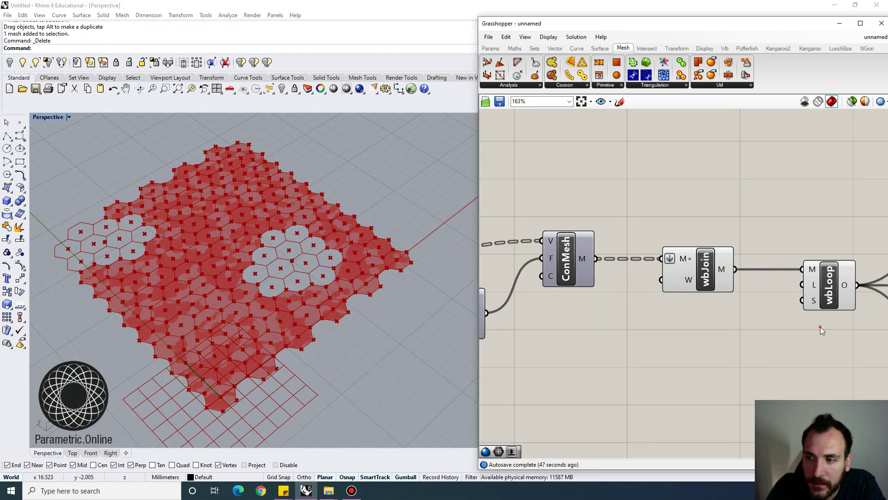
Step: Bake the wbLoop subdivided mesh into Rhino and move the baked copy away from the preview
click(828, 296)
right_click(828, 296)
click(792, 331)
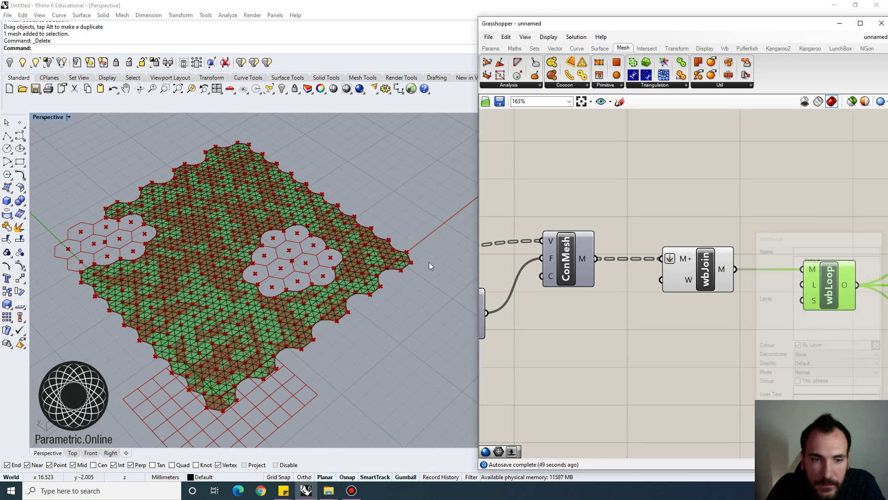
scroll(242, 231, down, 6)
drag(241, 245, 340, 388)
click(353, 243)
scroll(353, 245, down, 3)
shift+right_drag(373, 303, 315, 204)
scroll(314, 204, up, 6)
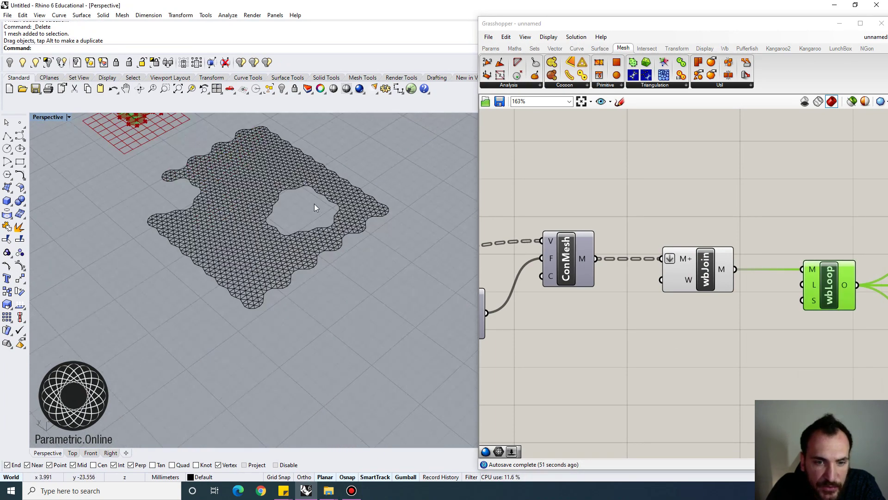
Step: Inspect the triangulation and smoothed edges of the baked subdivided mesh up close, then delete it
scroll(314, 205, up, 2)
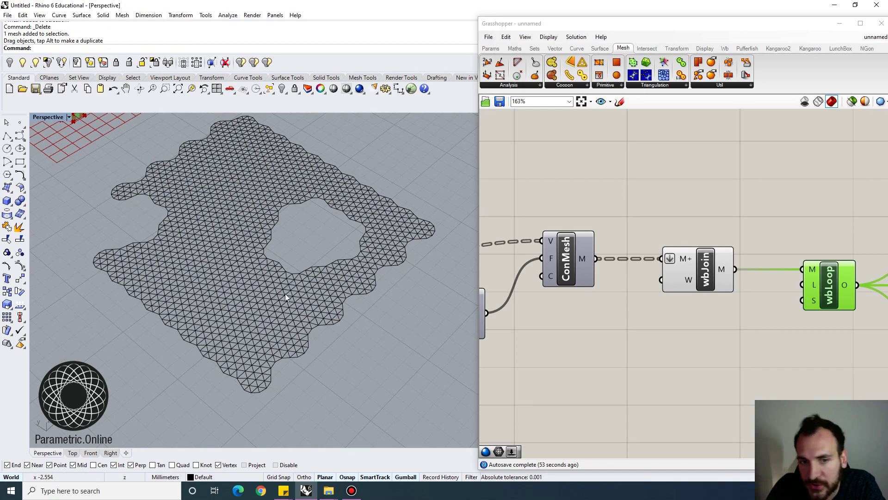
scroll(285, 276, down, 5)
scroll(271, 228, up, 4)
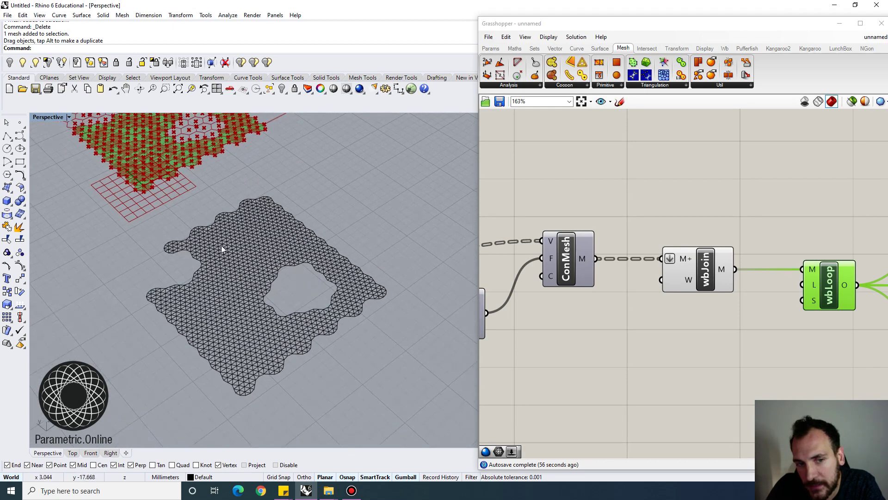
scroll(313, 263, down, 2)
click(314, 262)
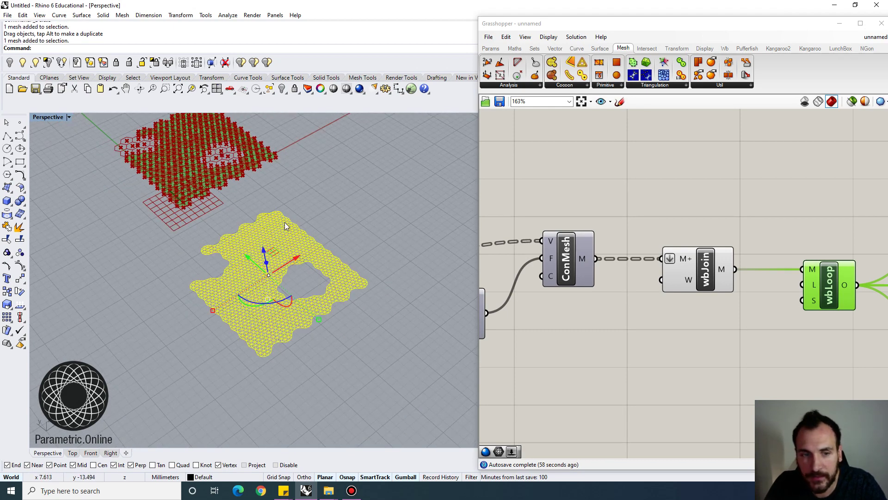
scroll(284, 224, up, 2)
scroll(296, 297, up, 5)
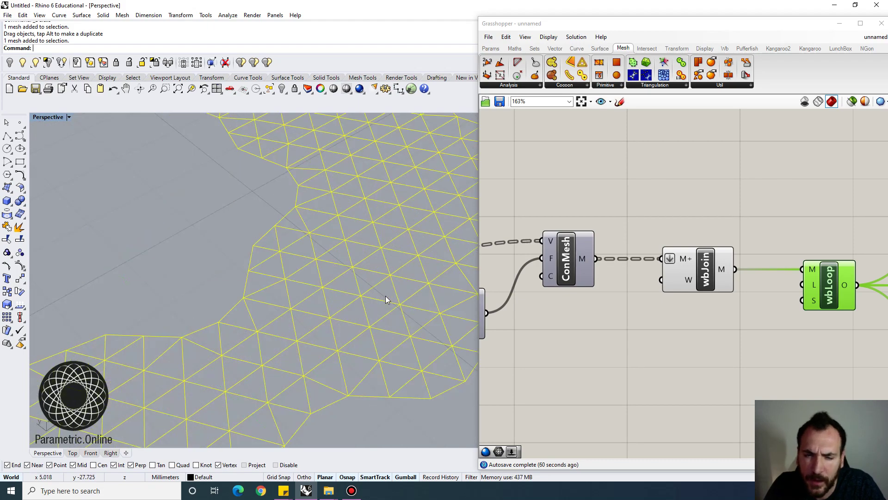
scroll(384, 295, down, 8)
scroll(364, 284, up, 2)
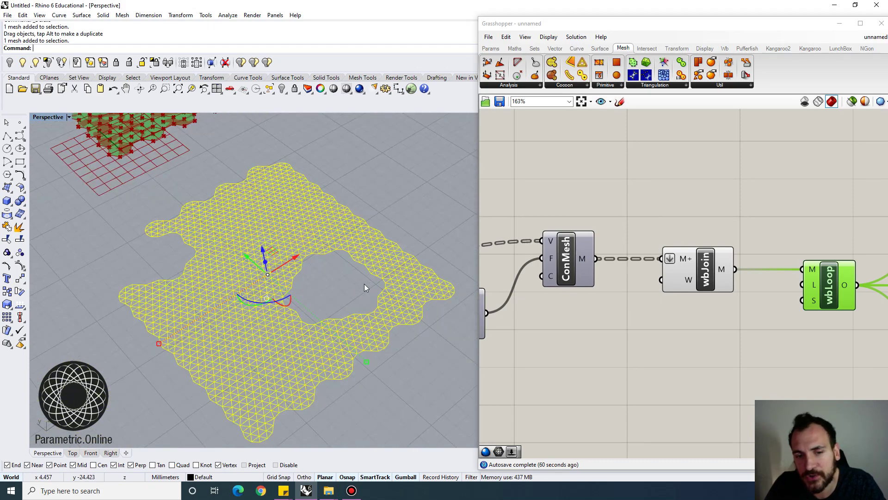
key(Delete)
scroll(308, 199, down, 5)
scroll(296, 218, up, 4)
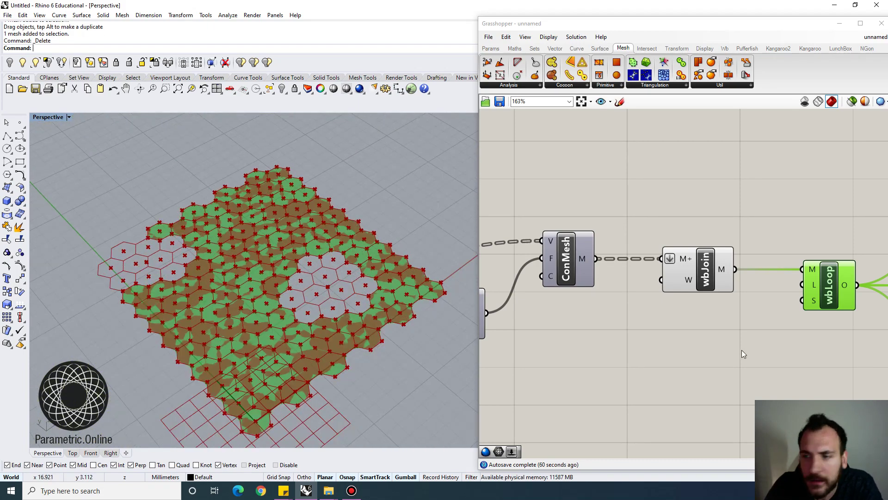
Step: Widen the Grasshopper window to show more of the canvas around wbLoop
right_drag(742, 354, 587, 282)
scroll(617, 293, down, 3)
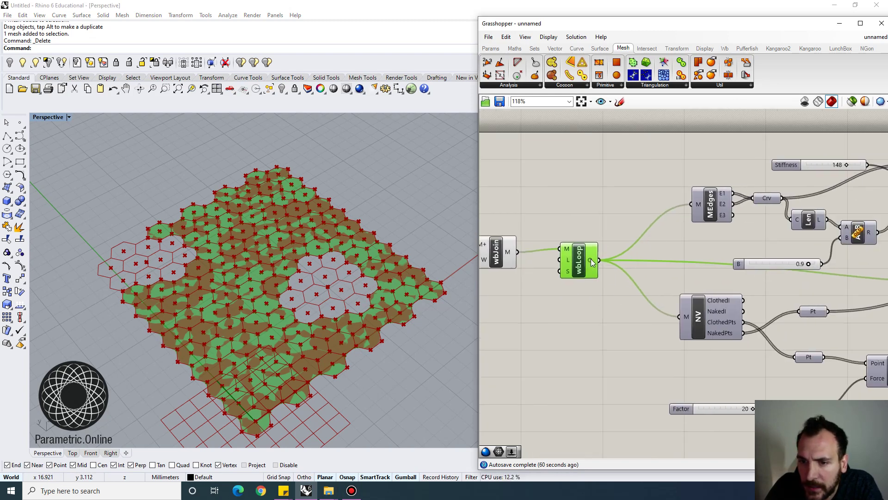
drag(477, 265, 395, 265)
scroll(570, 272, up, 5)
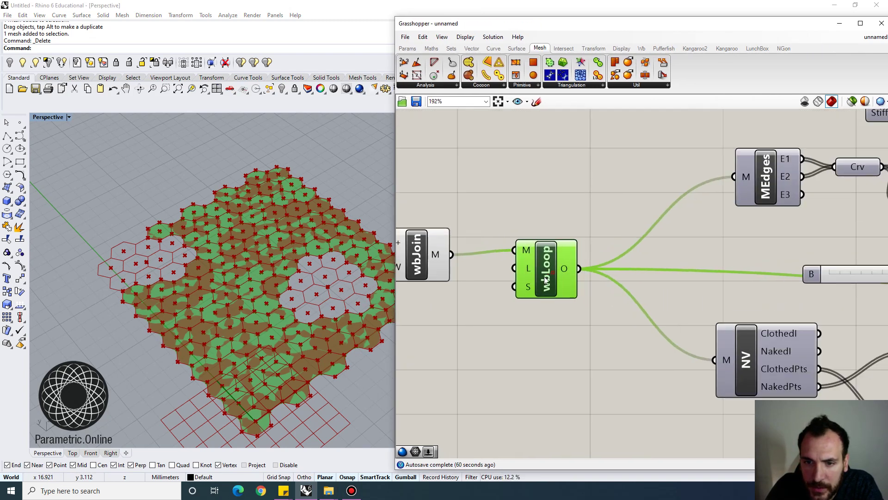
Step: Move Mesh Edges closer to wbLoop and examine its edges in the Rhino viewport
right_drag(565, 278, 514, 278)
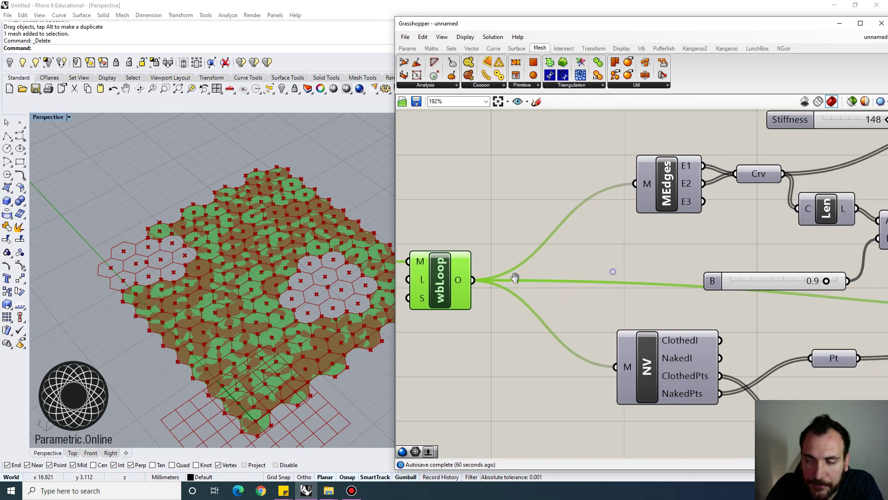
scroll(509, 235, down, 1)
drag(645, 200, 584, 201)
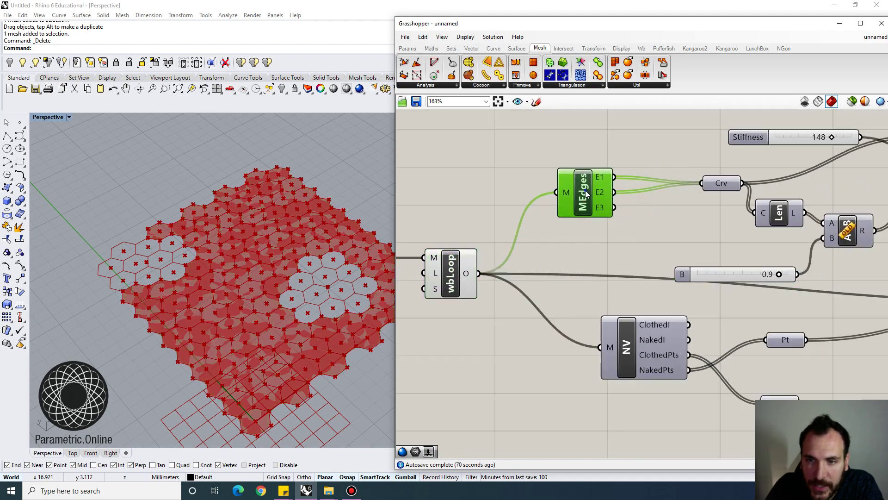
click(599, 204)
shift+right_drag(276, 280, 212, 281)
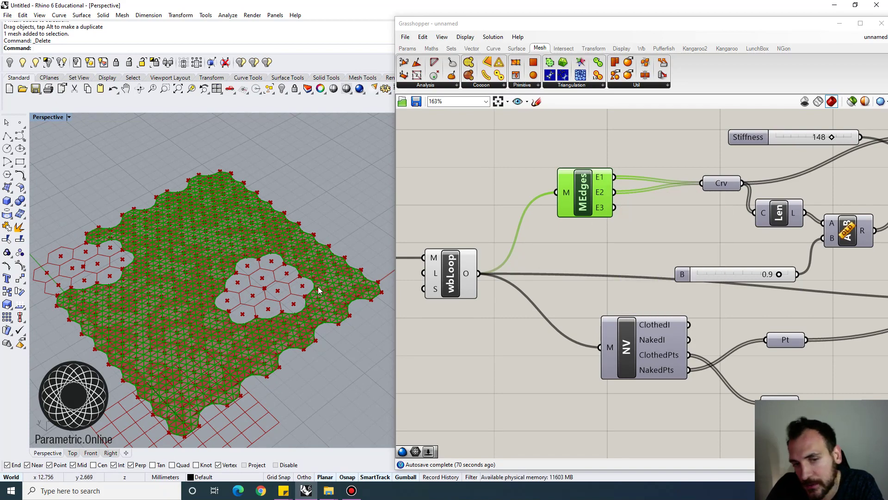
scroll(313, 296, up, 5)
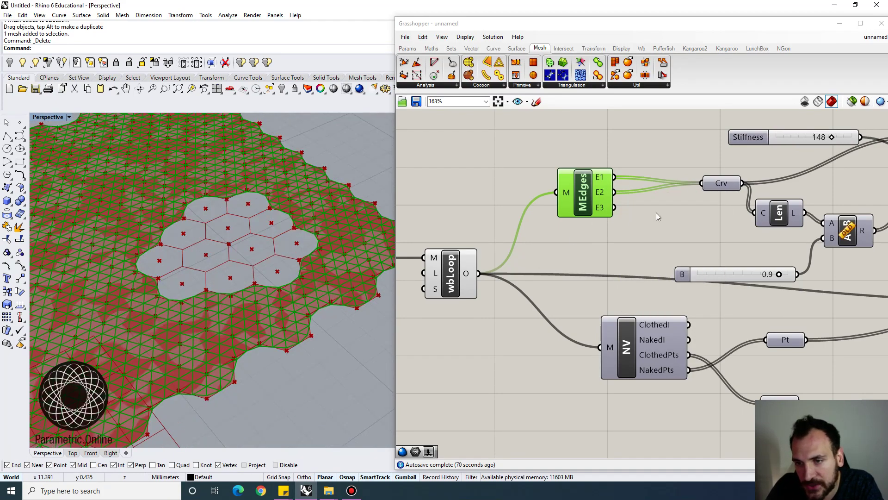
Step: Tidy the spring group by rearranging the Curve, Length and Springs components and the Stiffness slider
right_drag(655, 212, 549, 227)
drag(601, 204, 564, 198)
right_drag(658, 203, 598, 220)
drag(606, 249, 585, 239)
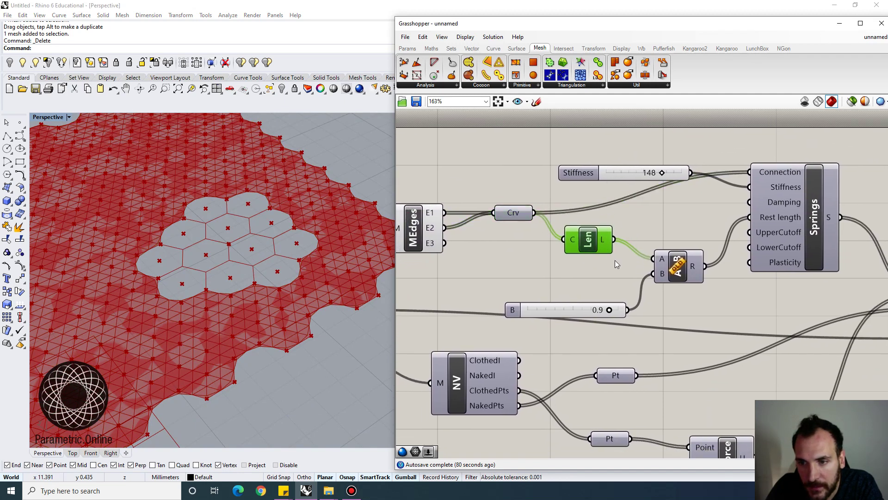
drag(782, 207, 792, 185)
drag(615, 173, 610, 169)
drag(519, 215, 491, 206)
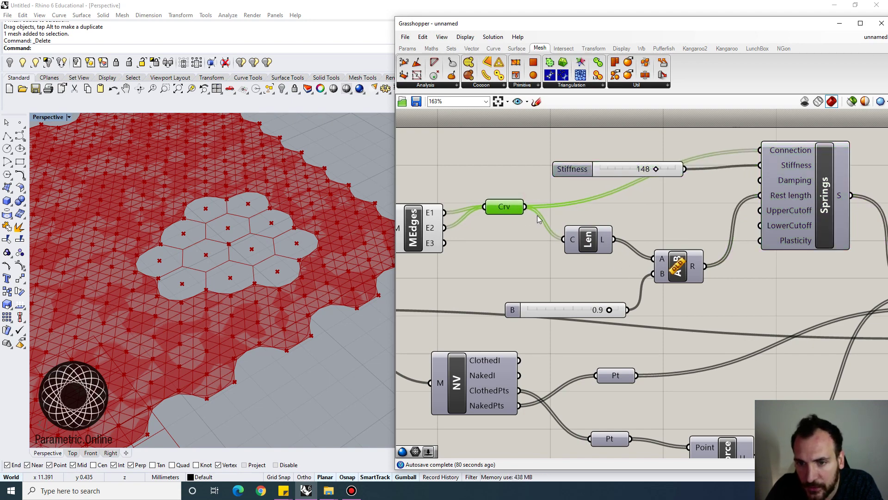
scroll(725, 187, down, 2)
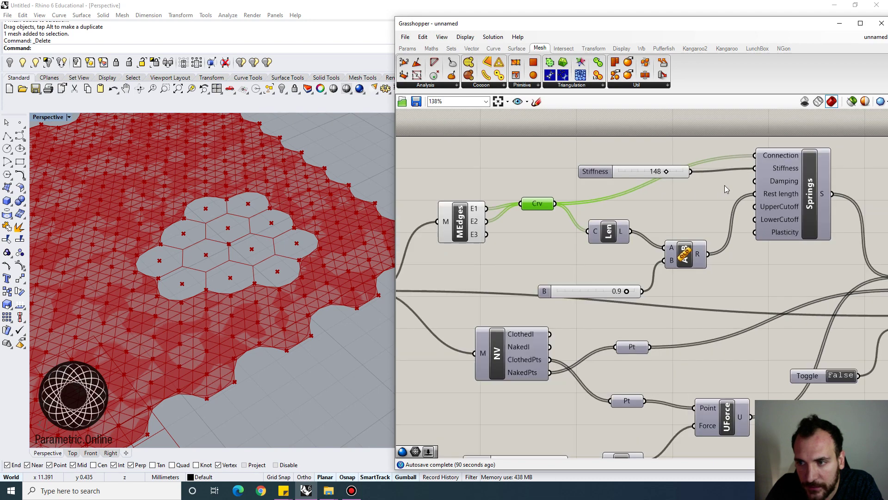
Step: Search the components for "spring", place a second SpringsFromLine to compare it with the existing one, then delete it
click(810, 192)
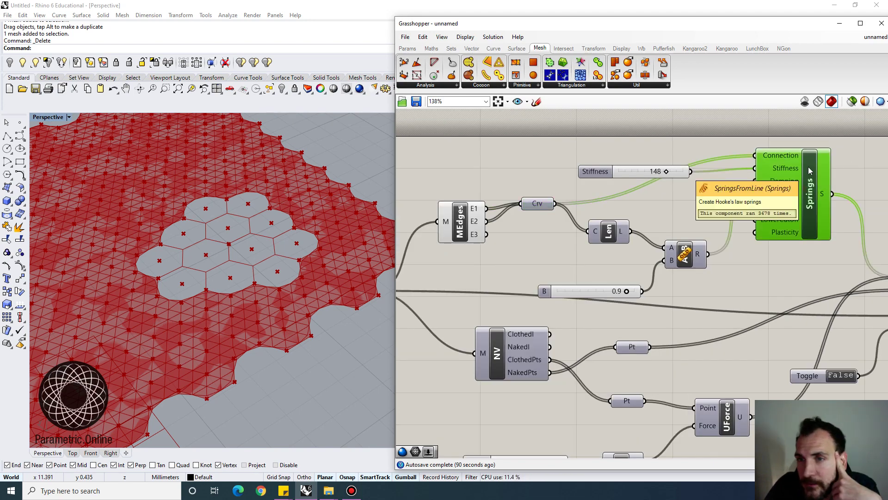
click(727, 48)
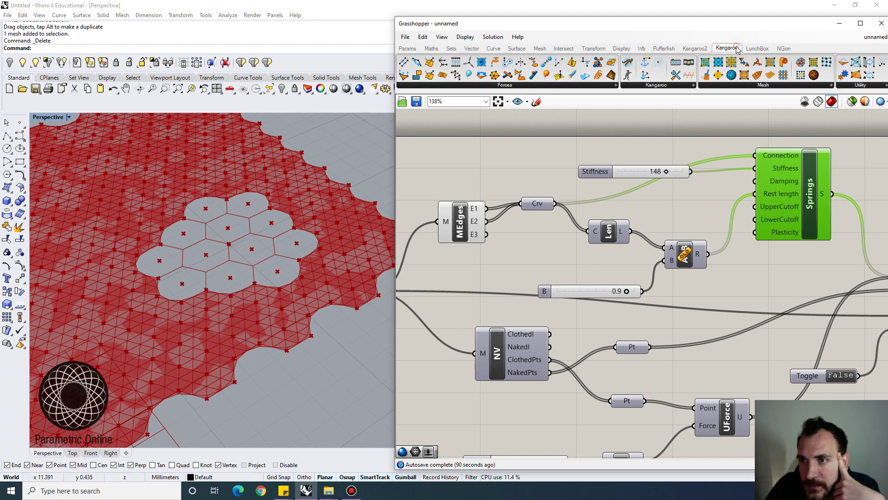
click(695, 48)
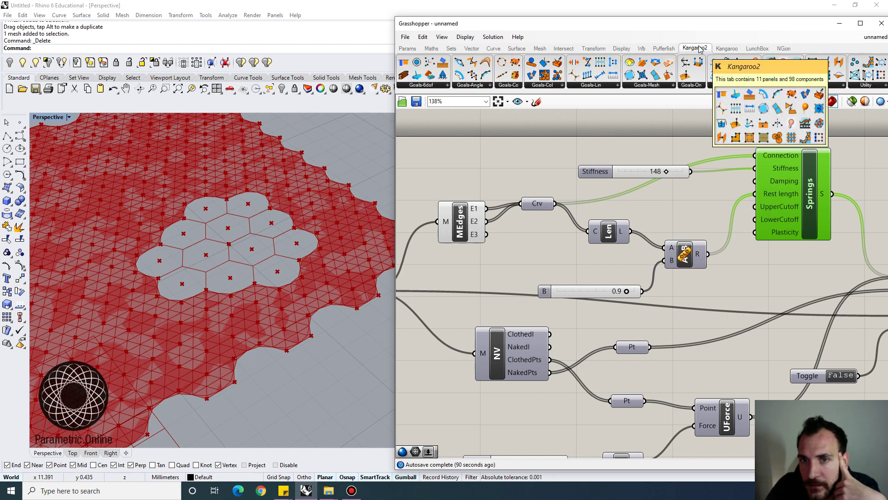
click(767, 273)
double_click(767, 270)
text(spring)
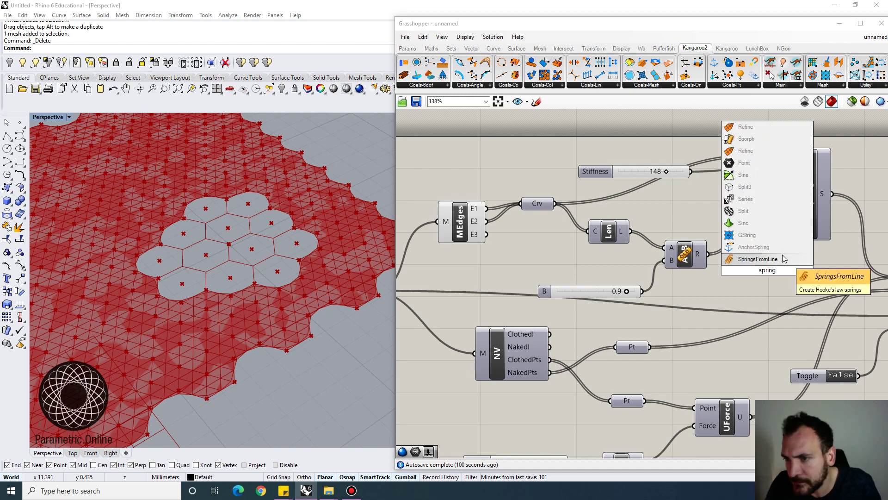
click(758, 259)
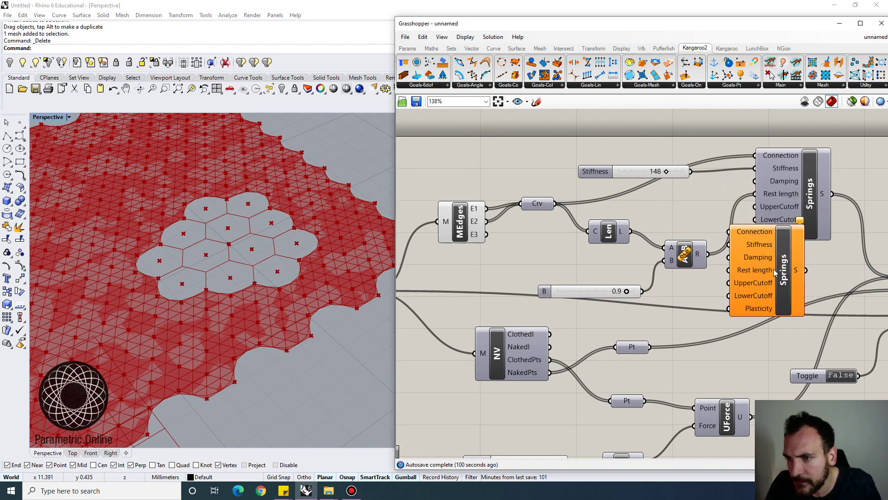
key(Delete)
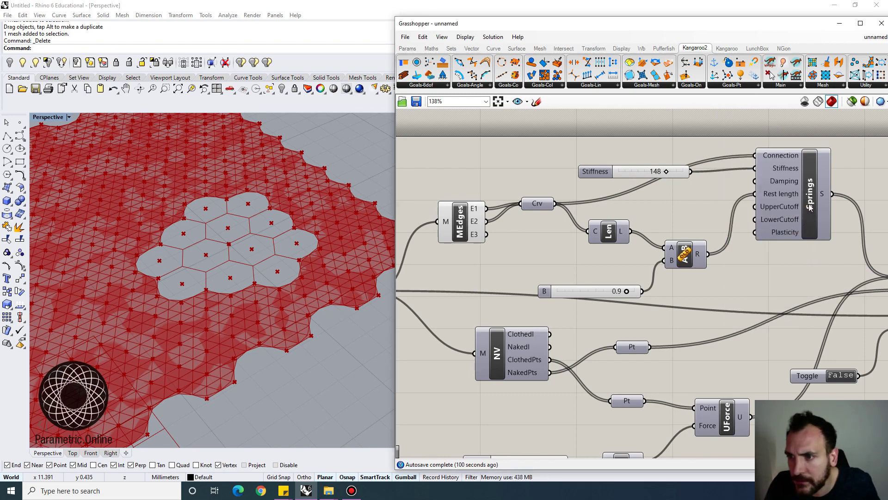
Step: Locate the existing Springs component's source in the component library
click(809, 204)
ctrl+click(809, 204)
ctrl+alt+click(810, 200)
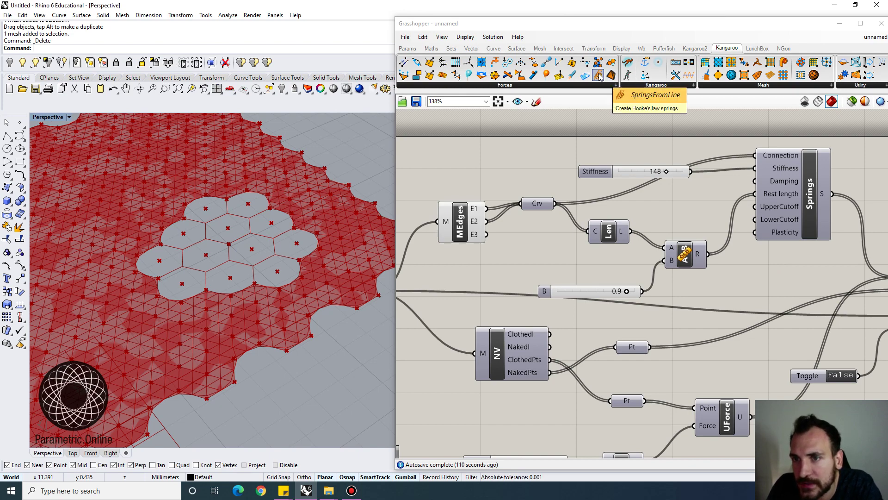
Step: Line up the Curve and Length components and the 0.9 slider with the multiplication component feeding Springs' Rest length
mouse_move(679, 182)
right_down()
mouse_move(613, 180)
mouse_move(677, 194)
right_up()
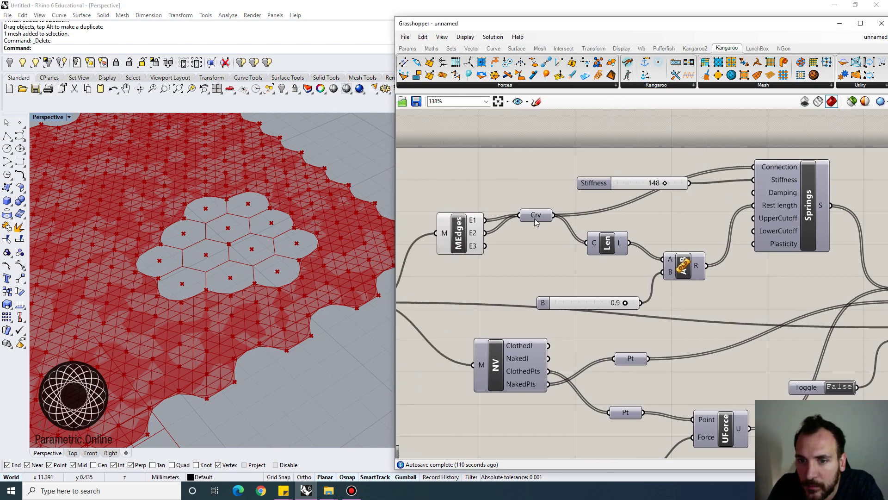
mouse_move(535, 222)
mouse_down()
mouse_move(531, 211)
mouse_move(537, 222)
mouse_up()
drag(620, 246, 607, 247)
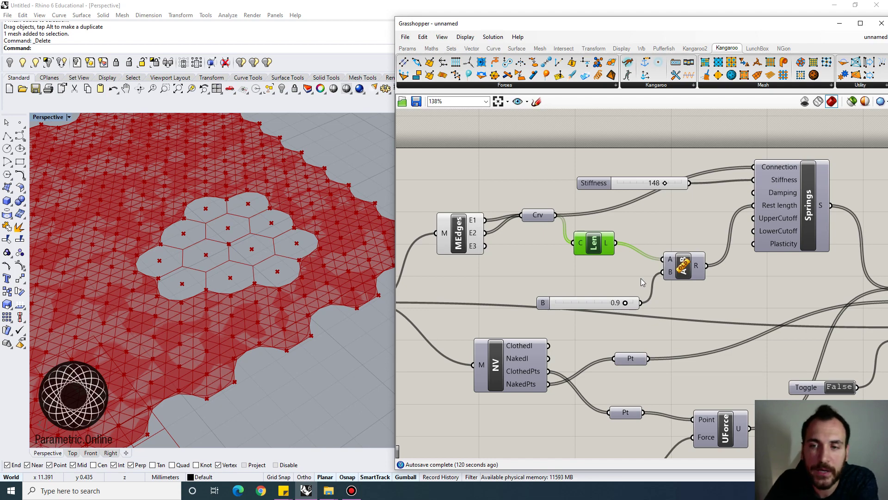
drag(622, 303, 610, 271)
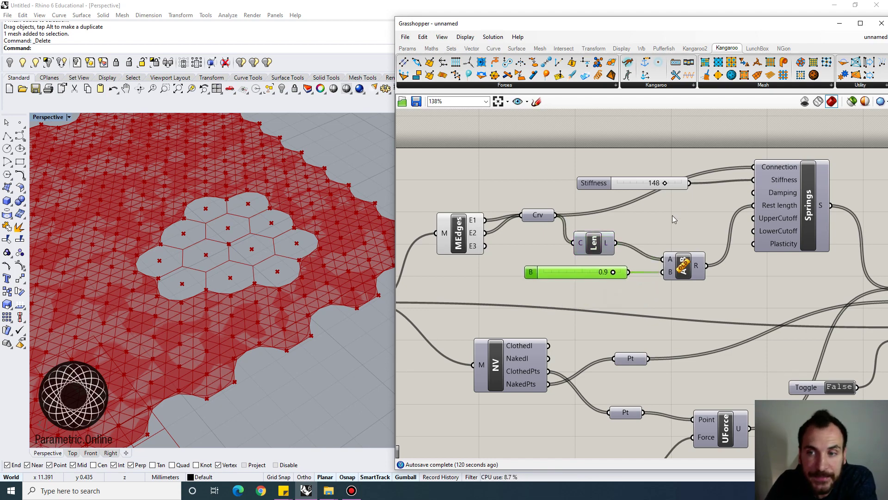
Step: Reposition the Stiffness slider beside Springs, then select the wbLoop component to inspect the subdivided mesh in the viewport
drag(640, 179, 628, 174)
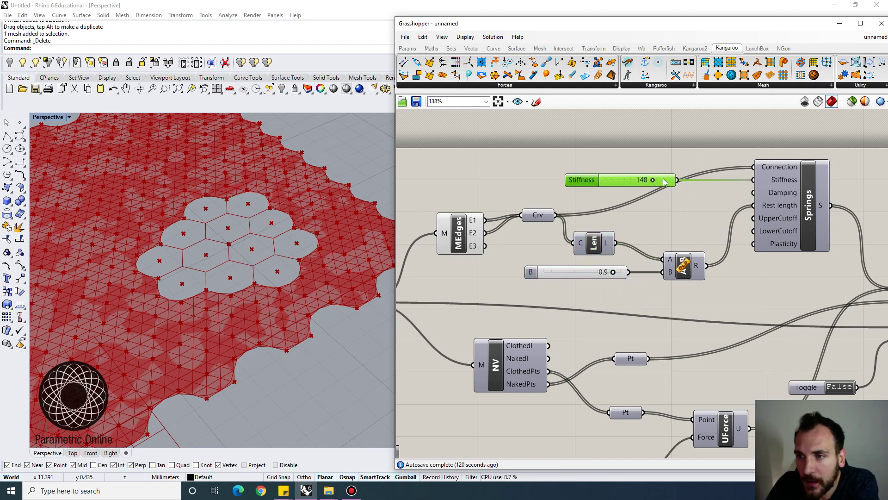
scroll(664, 172, down, 2)
right_drag(660, 211, 776, 173)
scroll(601, 266, up, 1)
right_drag(601, 266, 565, 264)
click(476, 214)
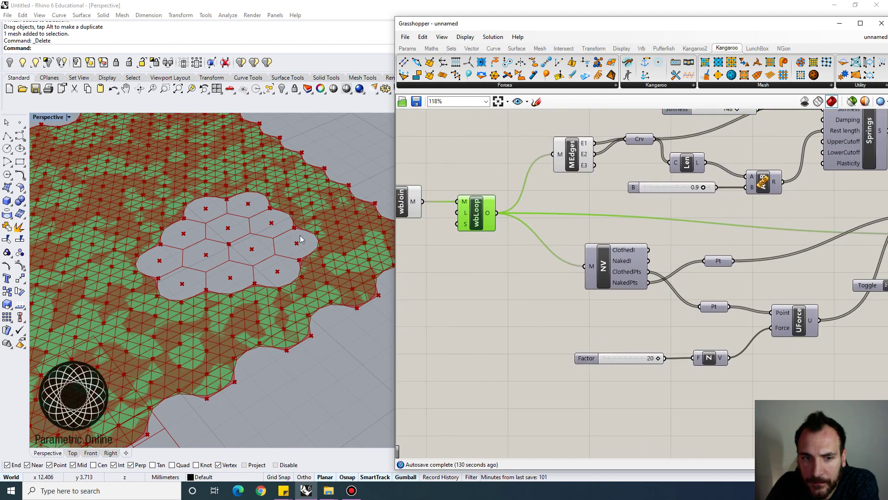
scroll(300, 239, down, 8)
scroll(273, 204, up, 5)
right_drag(300, 235, 292, 230)
scroll(295, 231, down, 3)
scroll(326, 249, up, 3)
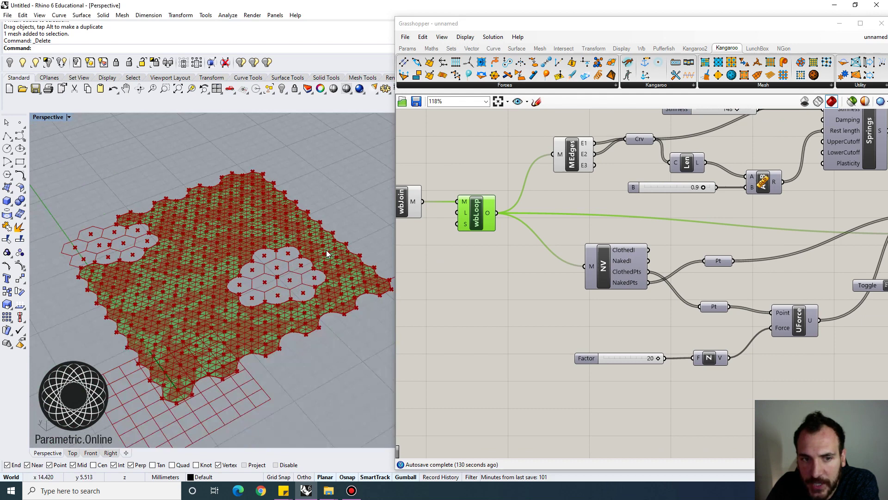
Step: Turn on the preview of the naked vertices component, move it closer to wbLoop and inspect its NakedPts output
click(604, 262)
right_click(605, 263)
click(641, 279)
click(600, 292)
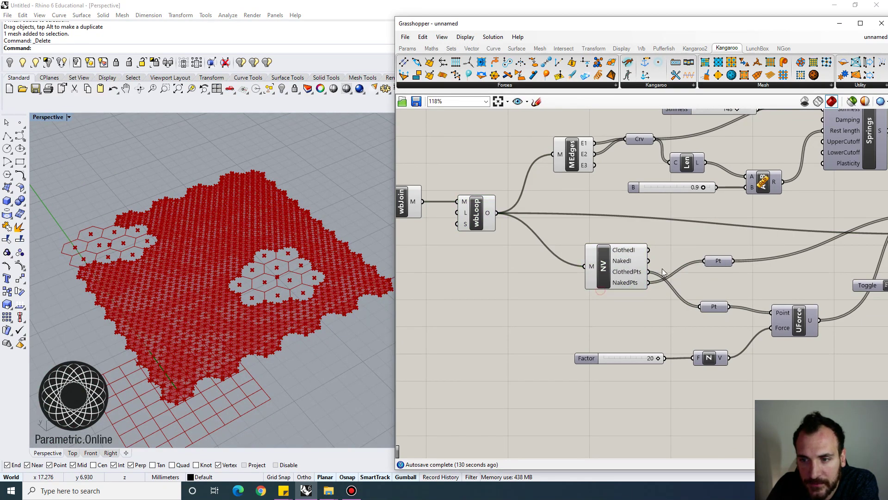
scroll(662, 268, up, 2)
drag(617, 270, 557, 260)
mouse_move(559, 276)
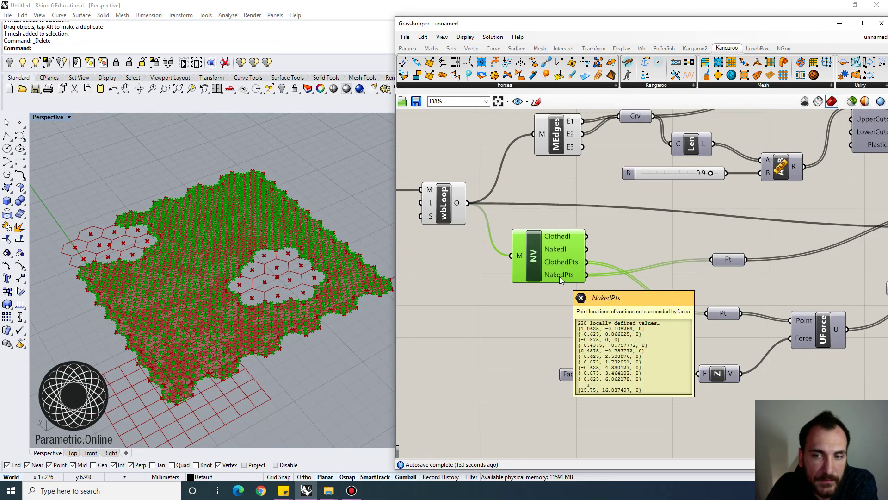
right_drag(678, 271, 644, 265)
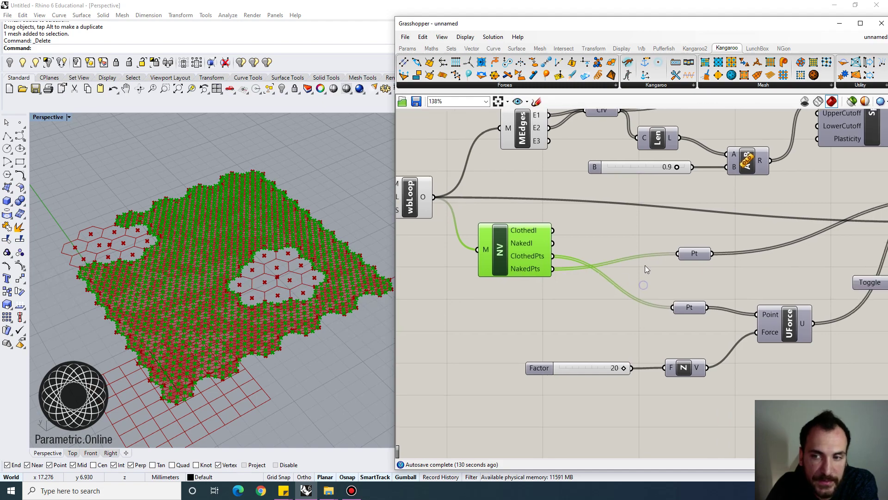
Step: Move the Point parameter fed by NakedPts closer to NV, toggle its preview and examine the boundary points in the viewport
drag(693, 252, 671, 247)
right_click(671, 247)
click(692, 266)
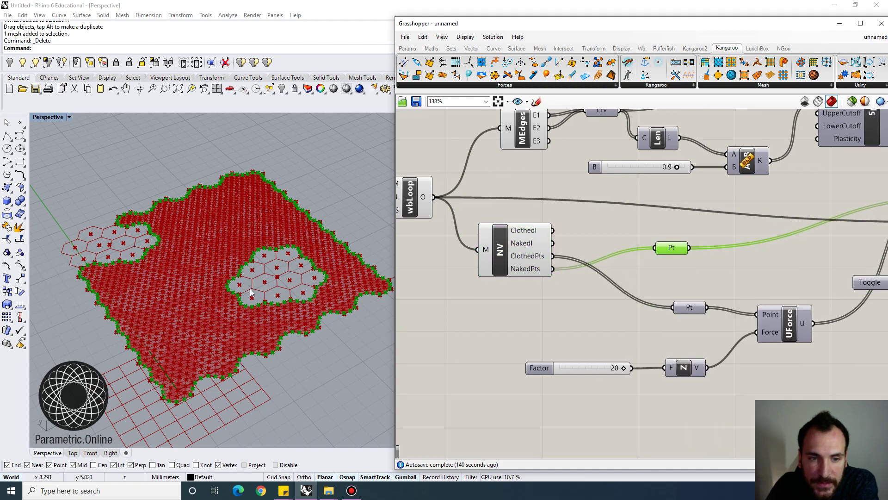
right_drag(250, 287, 307, 266)
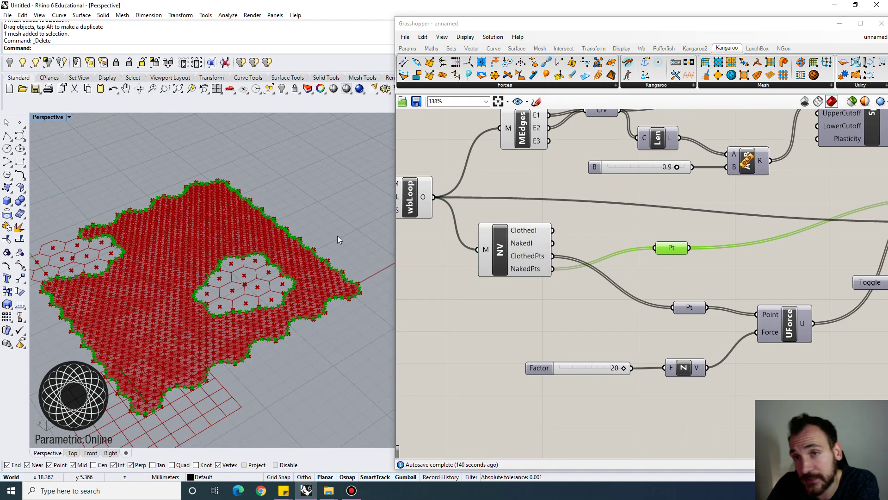
right_drag(353, 285, 311, 250)
scroll(312, 250, up, 2)
scroll(220, 238, down, 2)
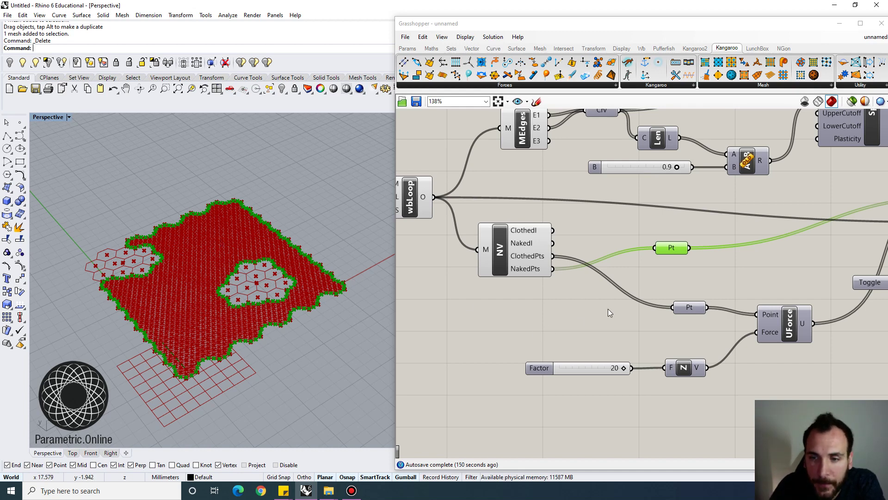
Step: Nudge the Point parameter fed by ClothedPts toward NV and locate the UForce component's source in the component library
drag(690, 307, 681, 307)
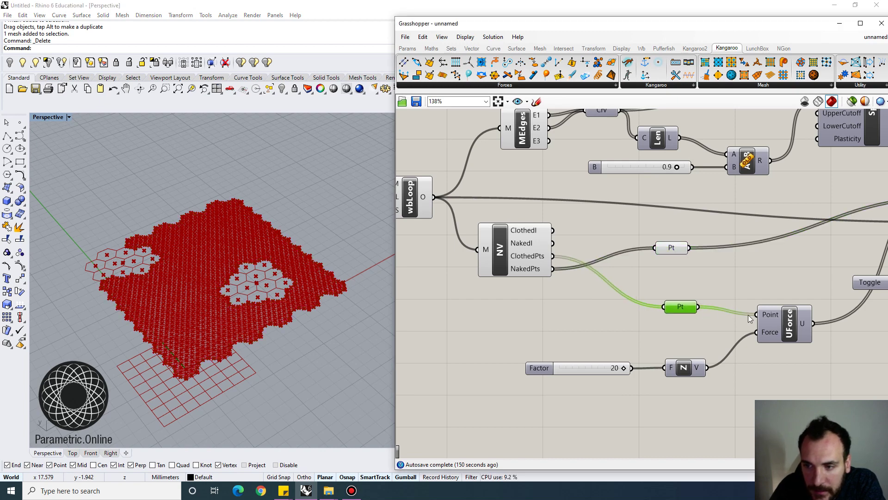
click(790, 322)
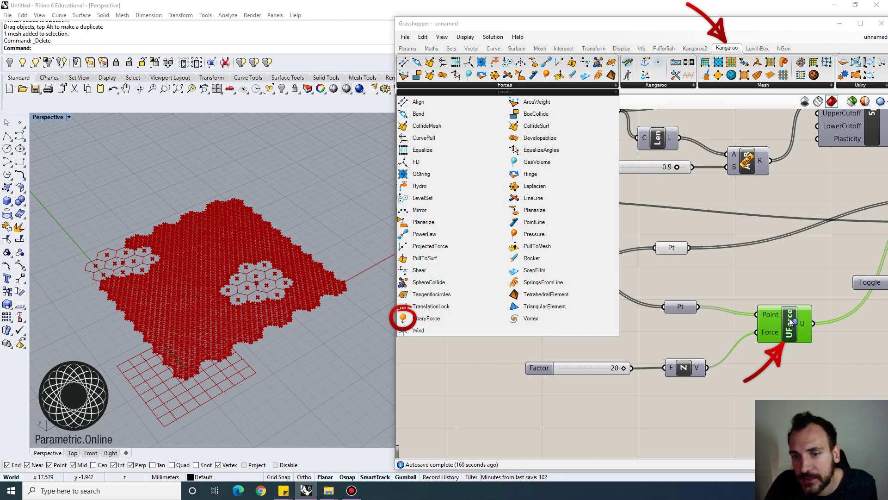
click(794, 291)
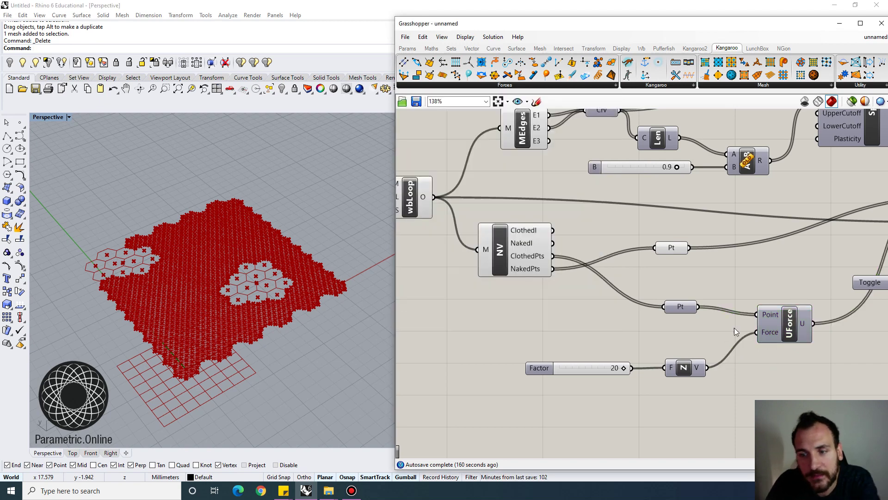
Step: Check the Unit Z vector and the ClothedPts Point parameter that feed UForce
click(688, 368)
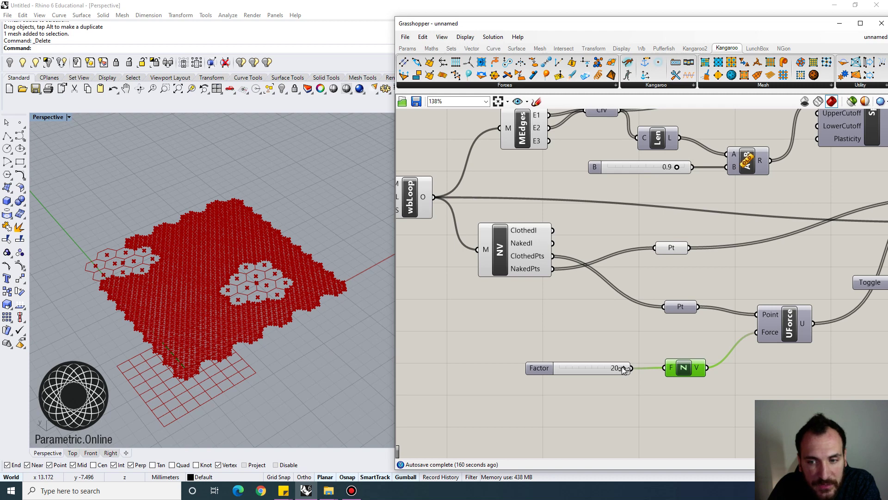
right_drag(594, 350, 529, 345)
click(618, 302)
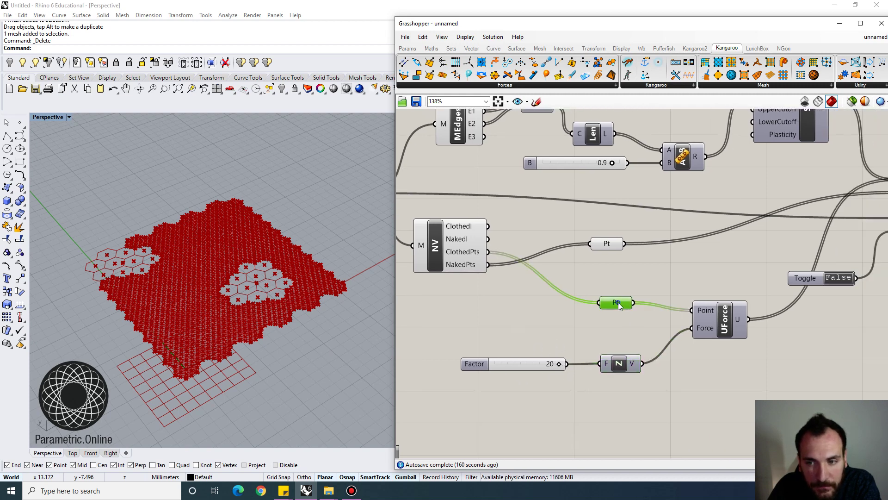
right_click(618, 301)
click(638, 300)
Step: Place a Vector Display component, feeding its anchor from the ClothedPts Point parameter and its vector from Unit Z
right_drag(710, 315, 603, 315)
double_click(690, 337)
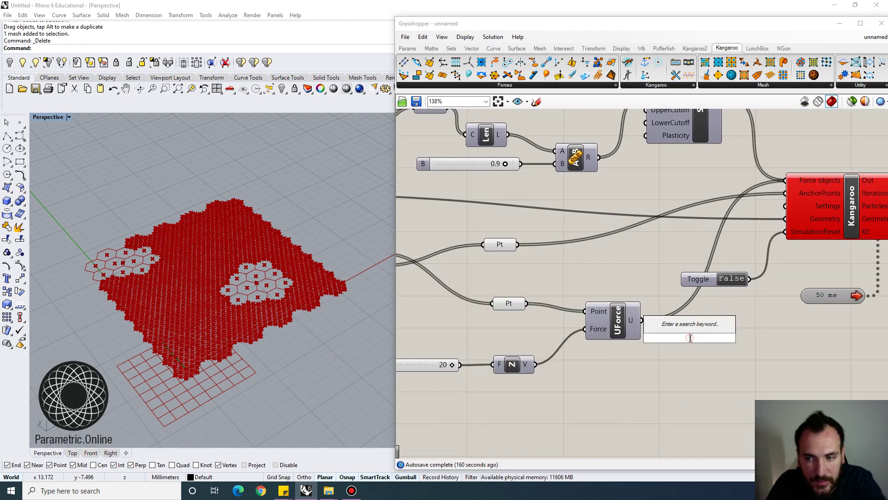
text(vecto)
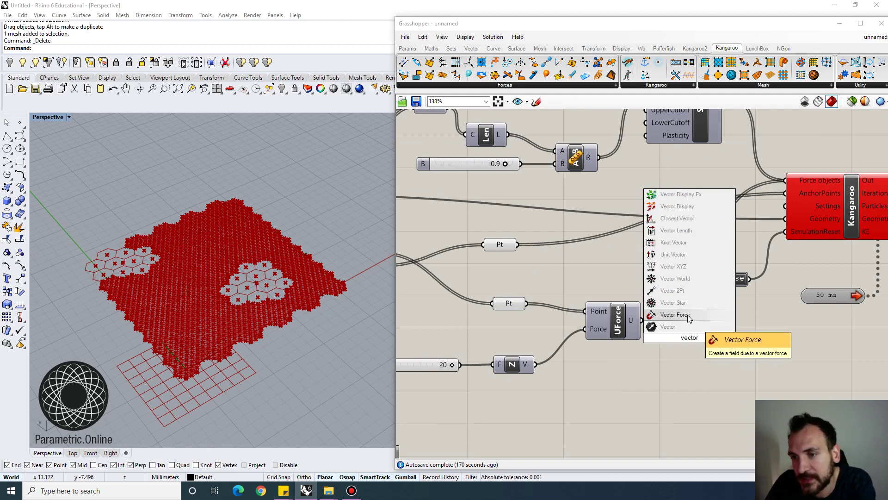
text(r)
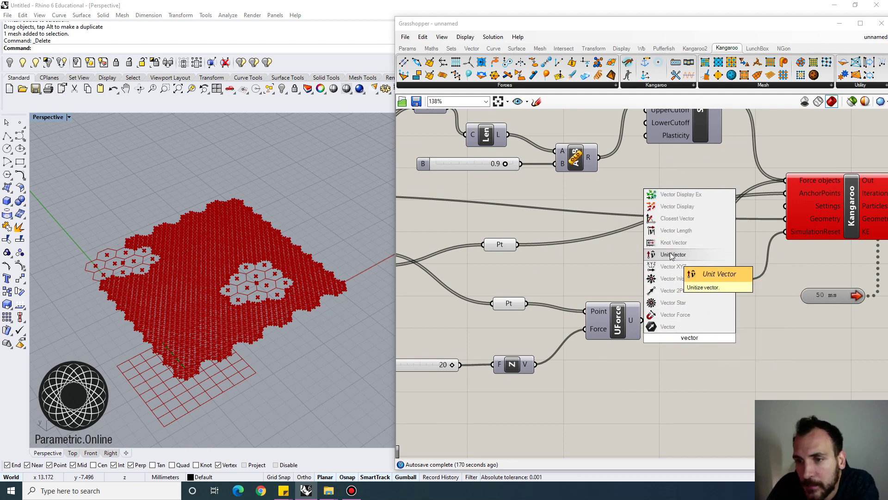
click(681, 207)
drag(687, 340, 698, 325)
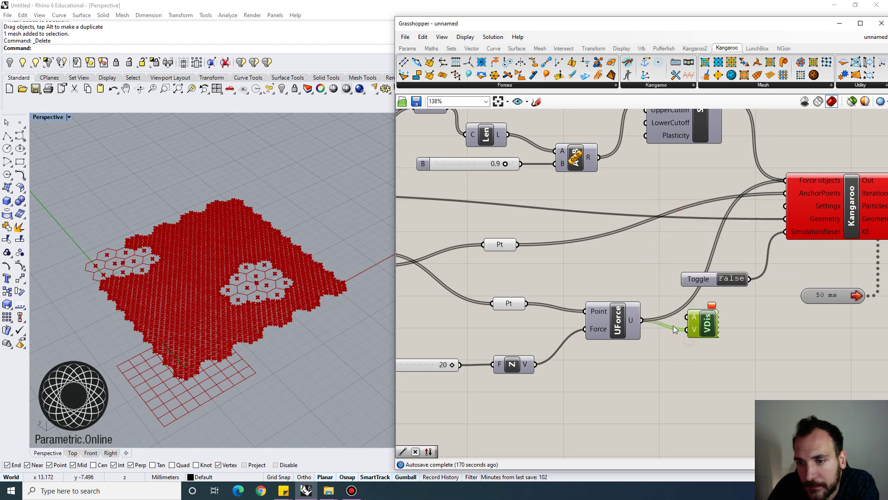
drag(535, 364, 518, 304)
drag(681, 332, 536, 365)
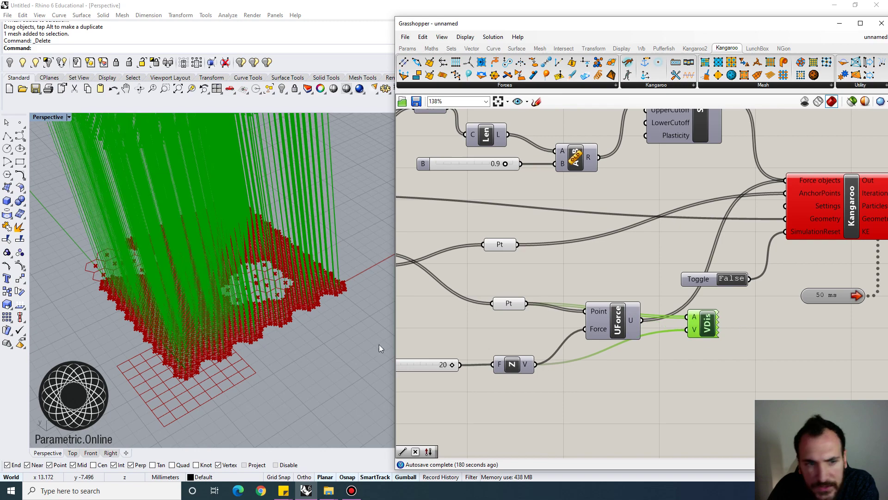
Step: Examine the force vectors in the viewport, then delete the Vector Display component
right_drag(379, 344, 314, 339)
scroll(315, 339, down, 4)
right_drag(304, 263, 279, 238)
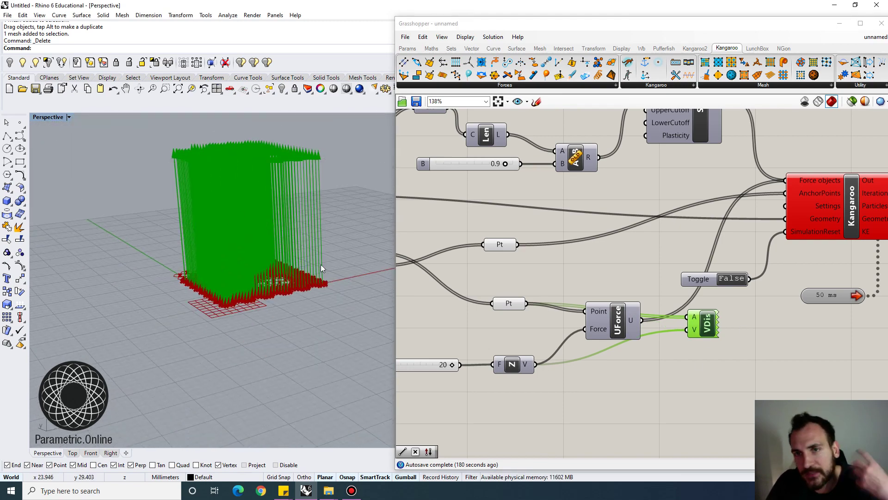
drag(711, 326, 706, 343)
key(Delete)
Step: Select the Springs component and examine the mesh edges around the hexagonal opening in the viewport
right_drag(273, 303, 266, 338)
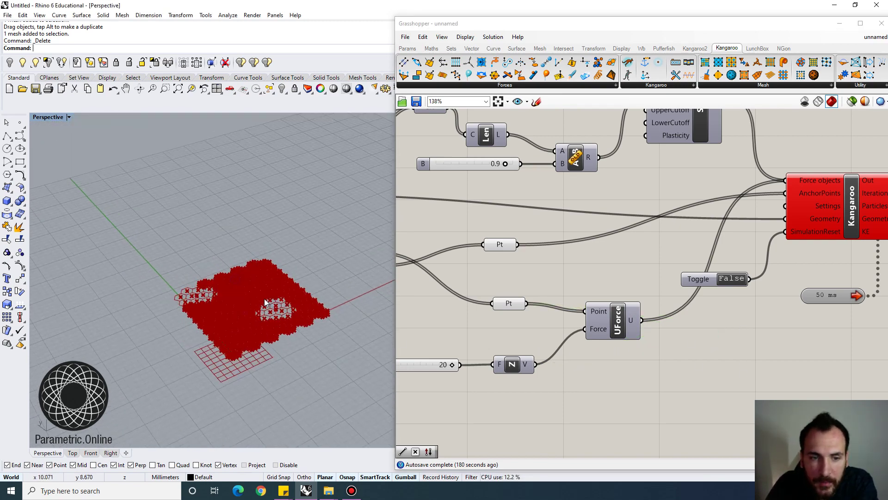
scroll(266, 296, up, 5)
right_drag(651, 224, 650, 257)
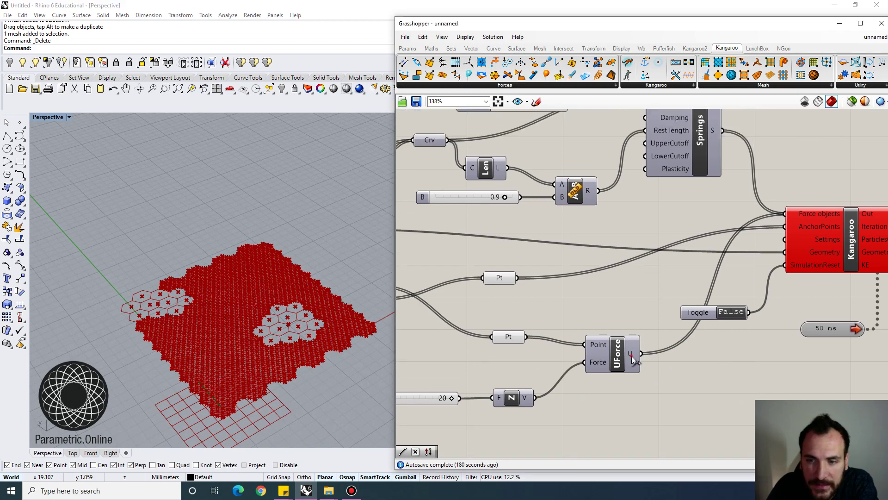
right_drag(682, 151, 666, 183)
click(681, 157)
right_drag(226, 324, 235, 285)
scroll(280, 323, up, 6)
scroll(284, 310, down, 4)
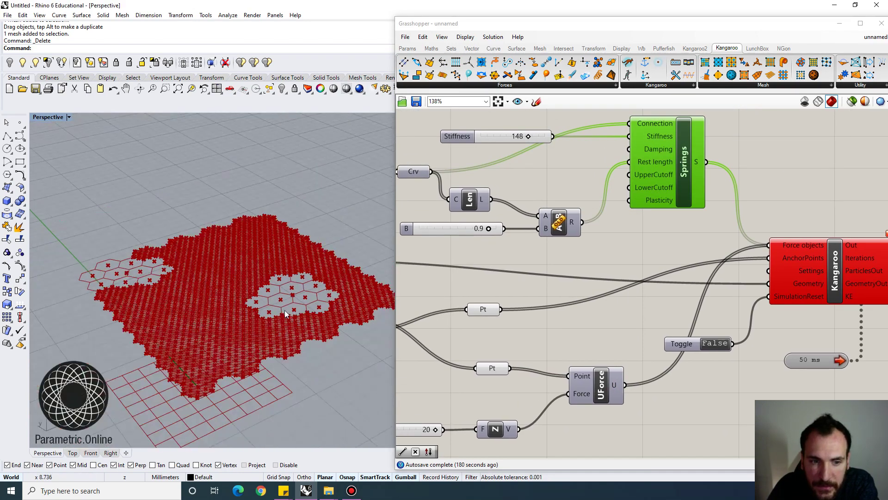
scroll(284, 310, up, 4)
scroll(299, 338, down, 2)
scroll(291, 317, up, 2)
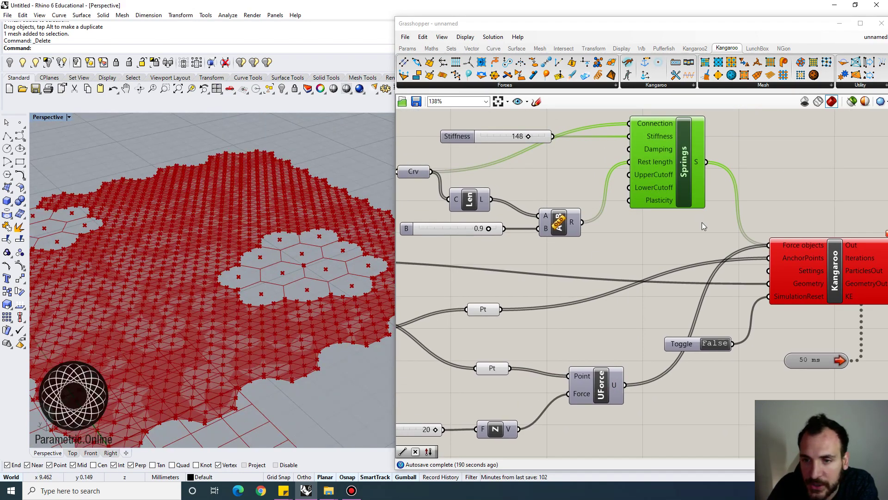
Step: Trace the wbLoop mesh to Kangaroo's Geometry input and look up KangarooPhysics in the component library
scroll(702, 225, down, 2)
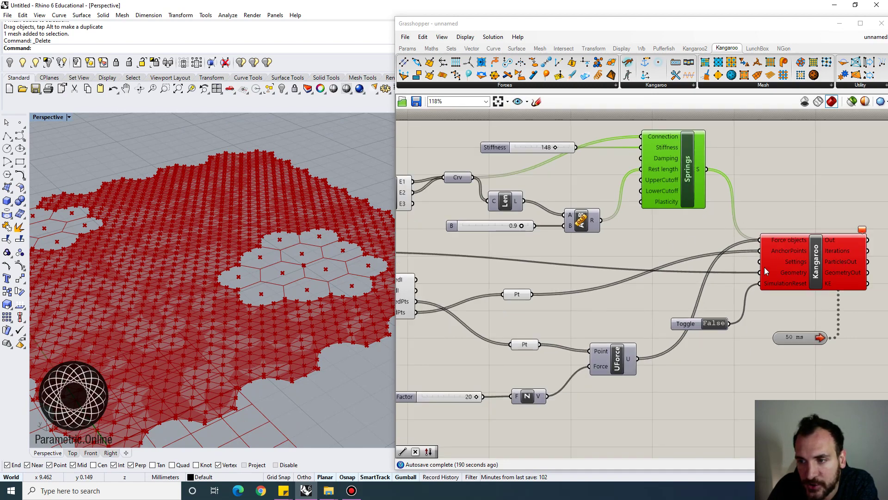
scroll(765, 272, down, 3)
click(448, 262)
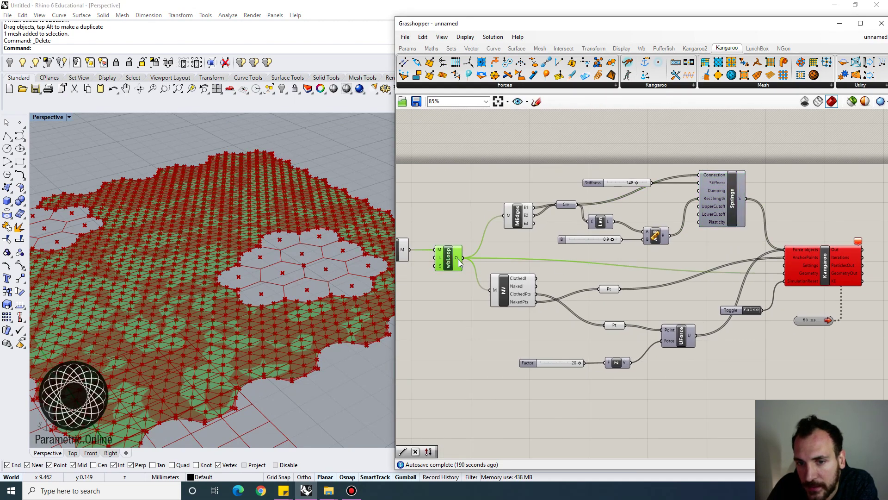
scroll(823, 270, up, 3)
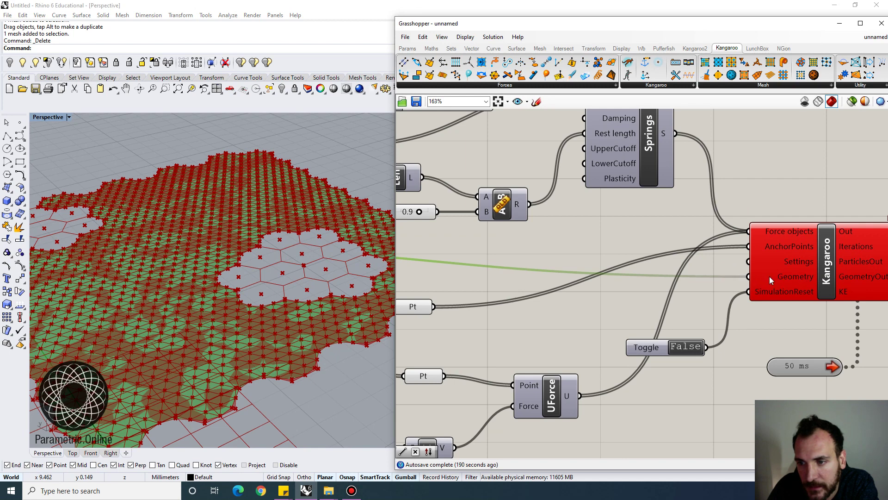
right_drag(795, 254, 723, 253)
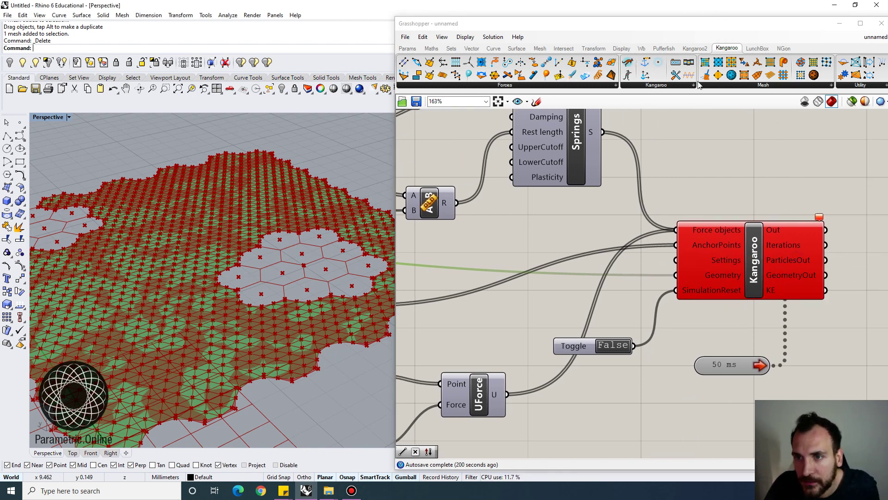
click(655, 86)
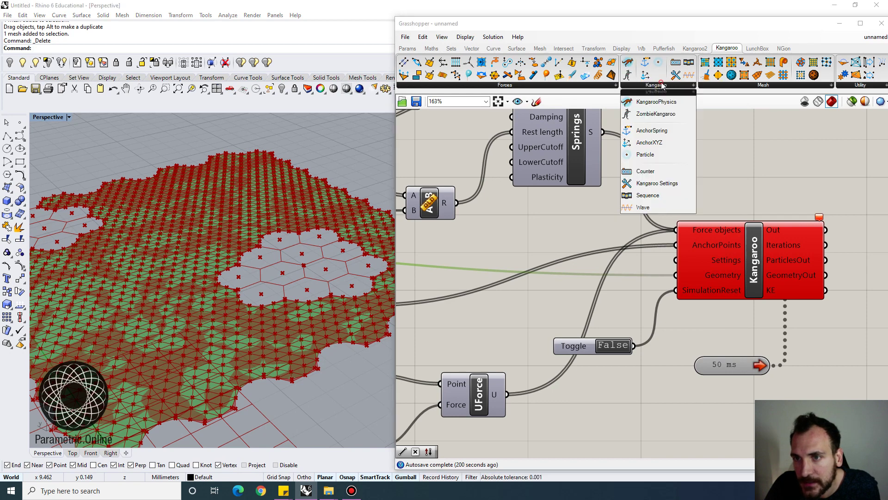
click(754, 165)
Step: Review Kangaroo's inputs and select the NakedPts Point parameter to examine the anchor points along the mesh boundaries
scroll(754, 166, down, 2)
scroll(695, 200, up, 2)
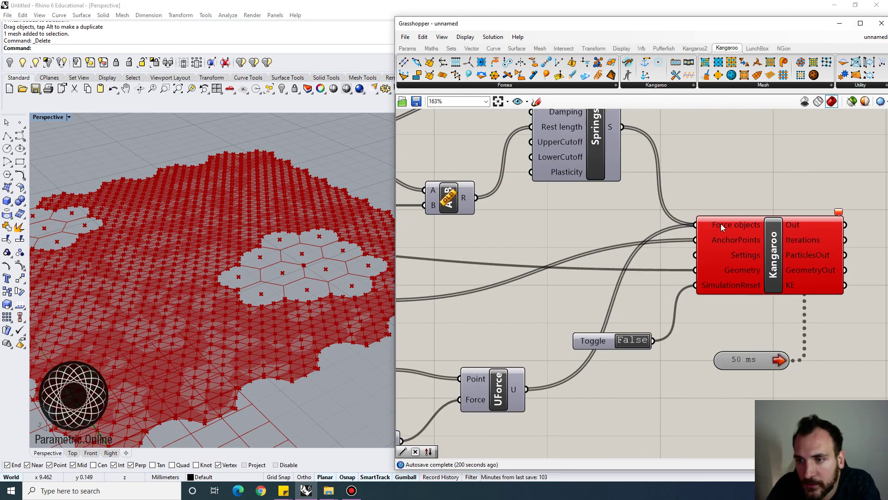
scroll(721, 227, down, 1)
right_drag(666, 211, 754, 224)
scroll(754, 223, down, 2)
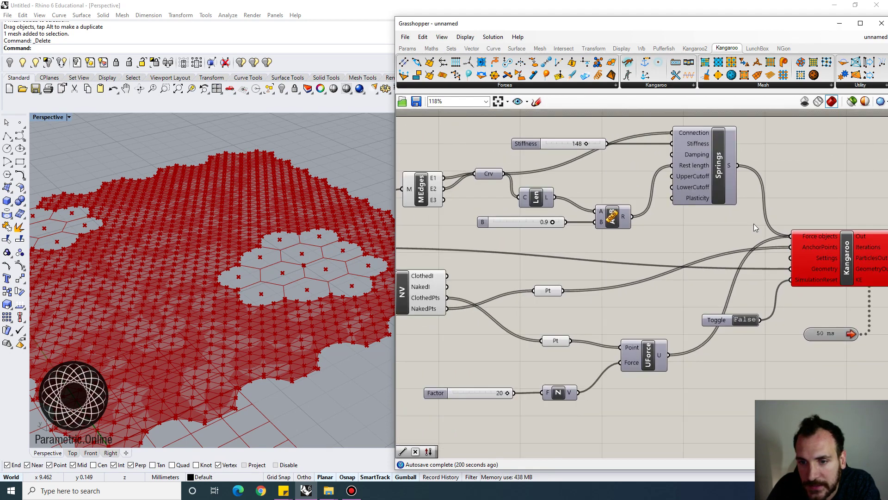
right_drag(510, 265, 536, 263)
click(624, 271)
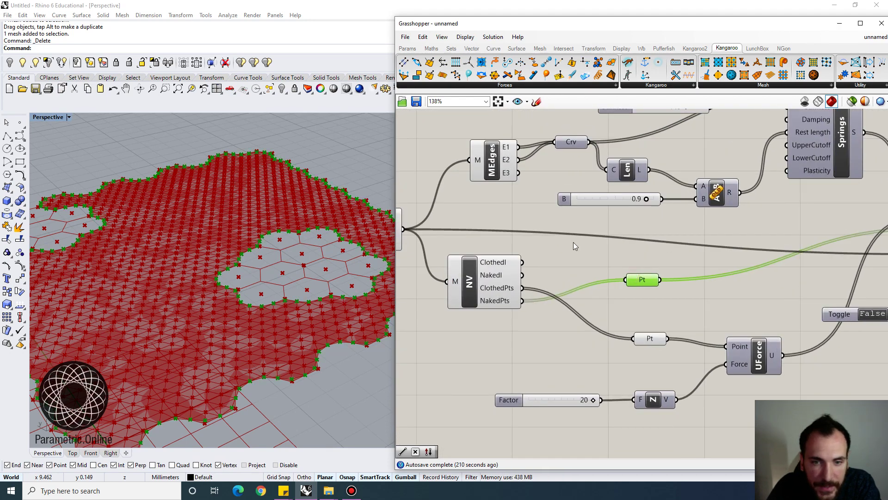
right_drag(284, 273, 371, 266)
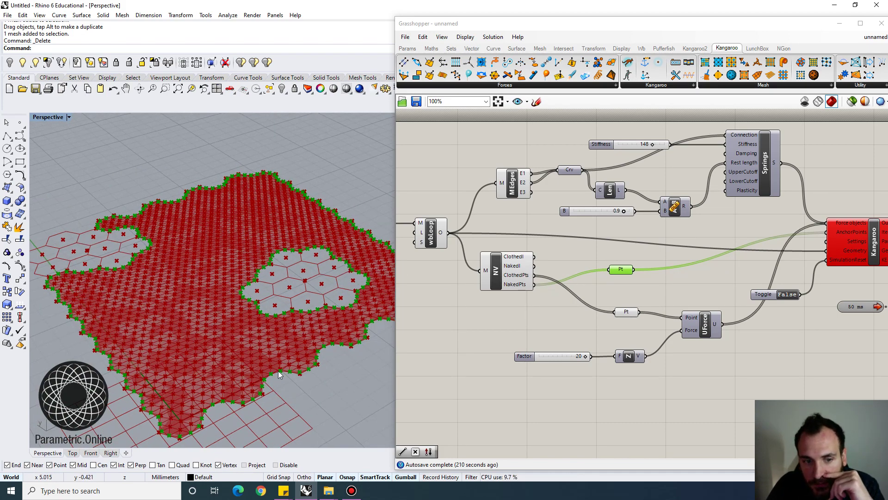
scroll(784, 275, up, 3)
scroll(784, 276, down, 3)
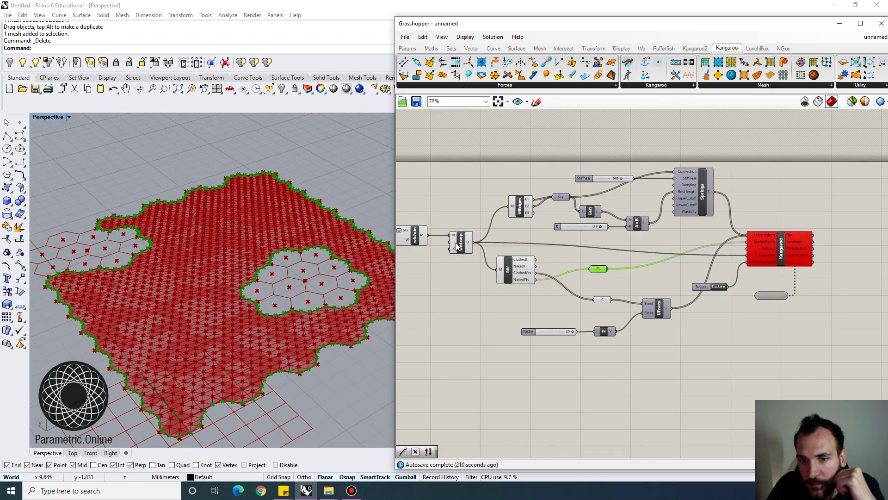
scroll(769, 262, up, 3)
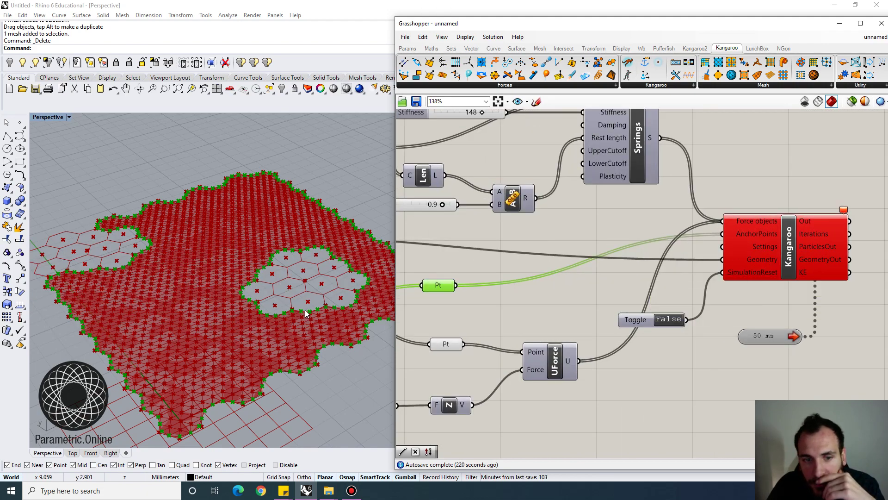
Step: Move the 50 ms timer closer beneath the Kangaroo component
scroll(578, 274, down, 2)
right_drag(653, 274, 580, 280)
scroll(692, 263, up, 2)
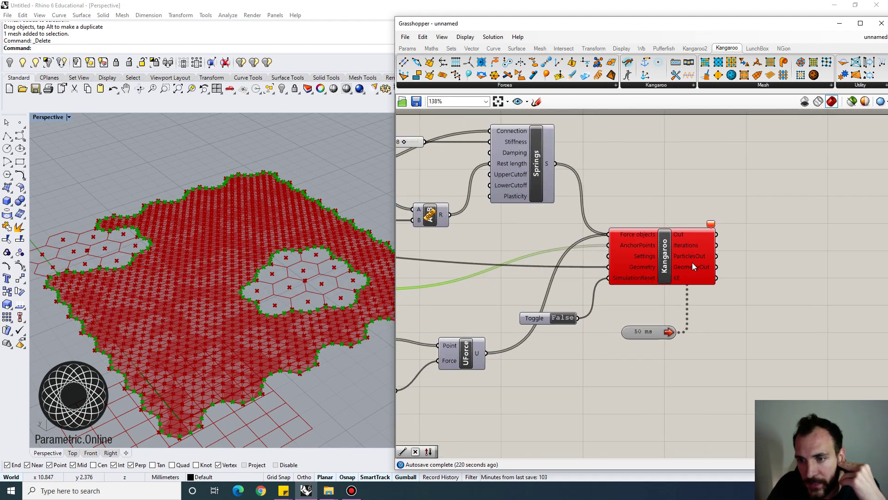
right_drag(733, 278, 669, 287)
right_drag(593, 303, 634, 301)
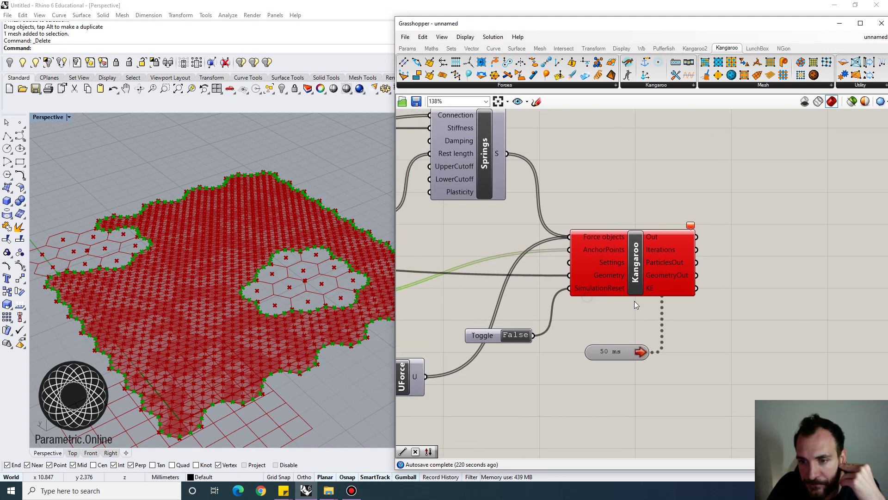
drag(613, 350, 599, 333)
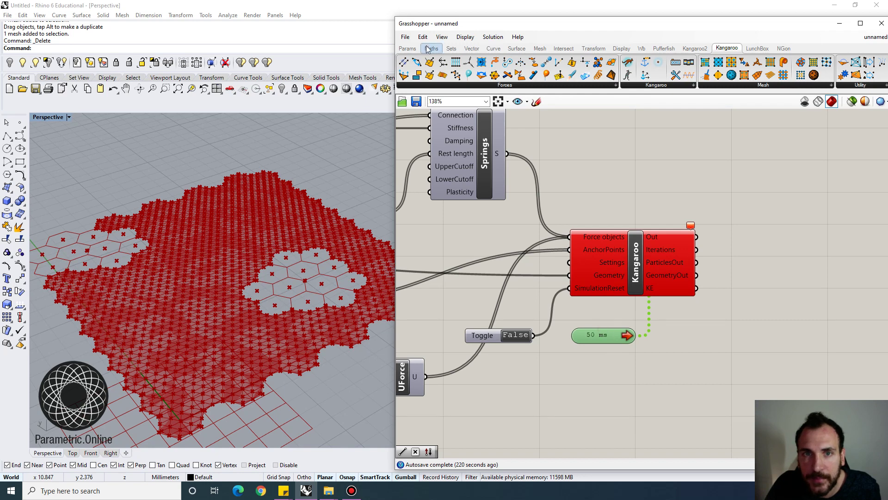
Step: Look up the Timer among the Params utility components and review the 50 ms timer's interval options
click(408, 48)
click(617, 86)
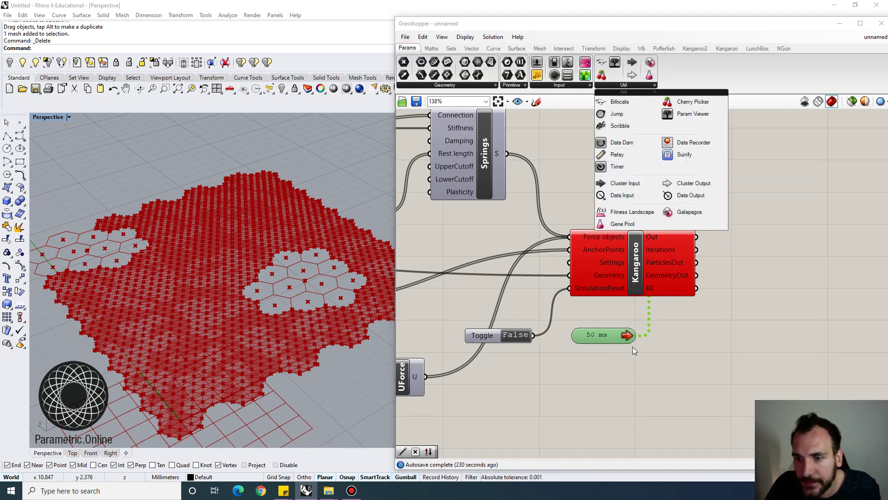
right_click(620, 337)
mouse_move(667, 374)
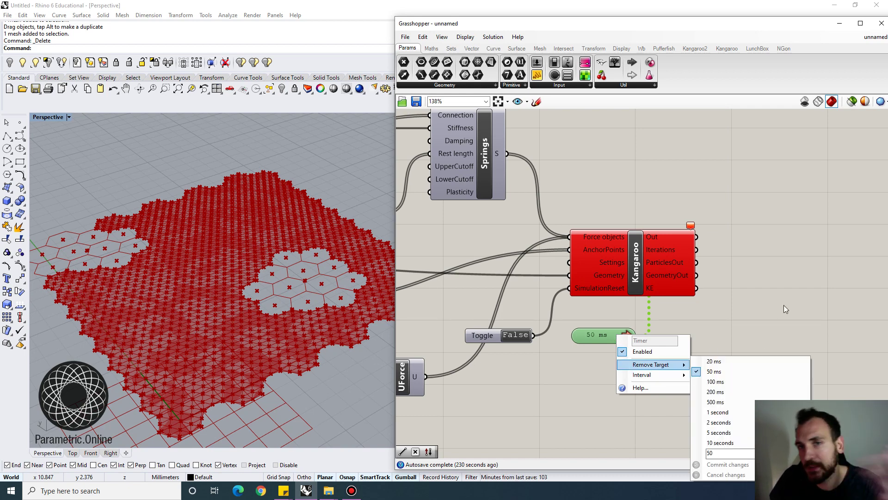
click(790, 267)
Step: Add a Mesh parameter beside Kangaroo and connect the GeometryOut output to it
right_drag(791, 269, 760, 287)
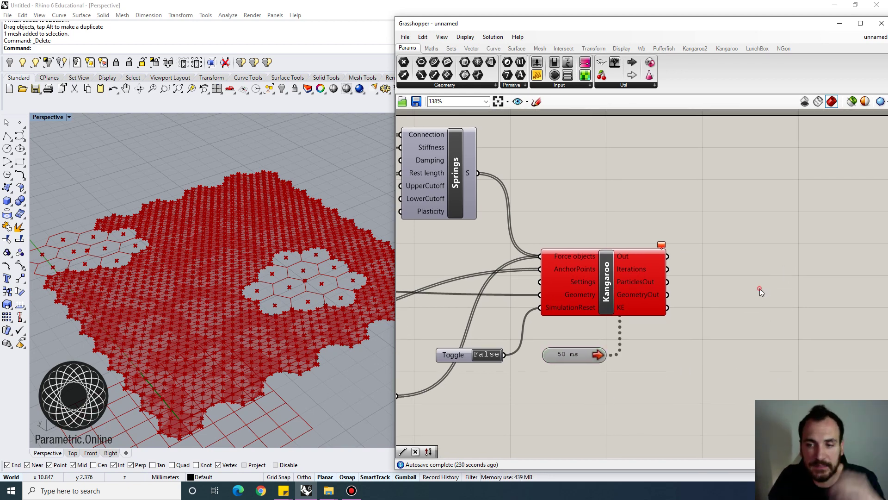
double_click(760, 287)
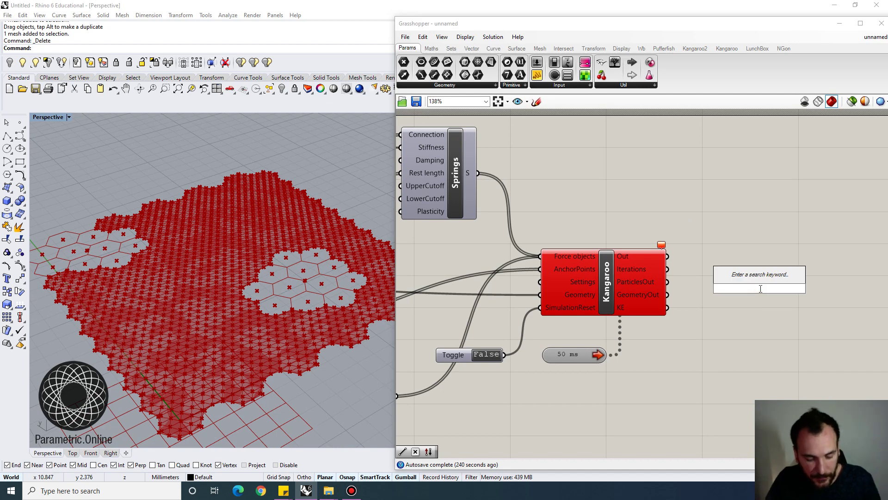
text(mesh)
click(748, 280)
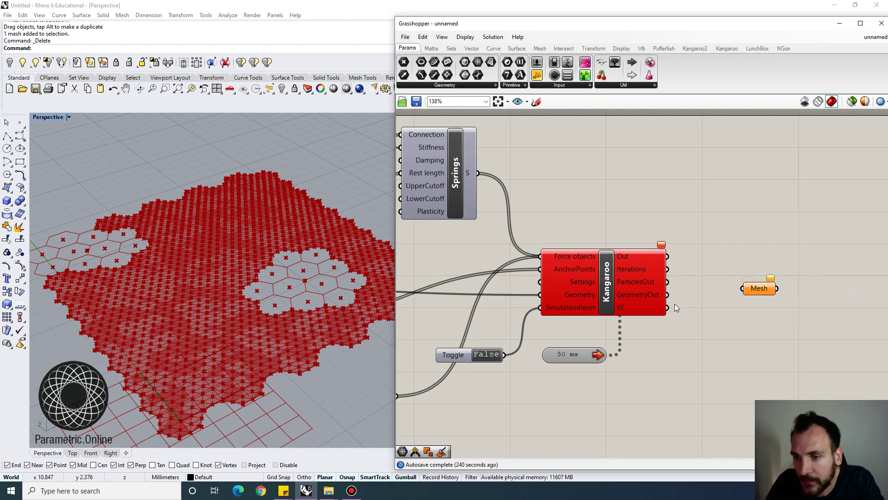
drag(671, 295, 739, 295)
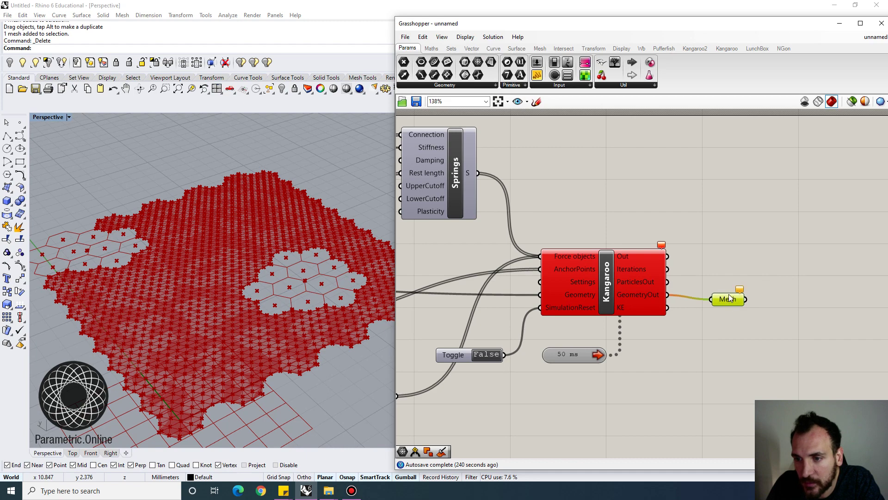
Step: Move the Boolean Toggle closer to UForce and restart the Kangaroo simulation with the toggle at False
scroll(729, 297, down, 4)
scroll(286, 311, down, 3)
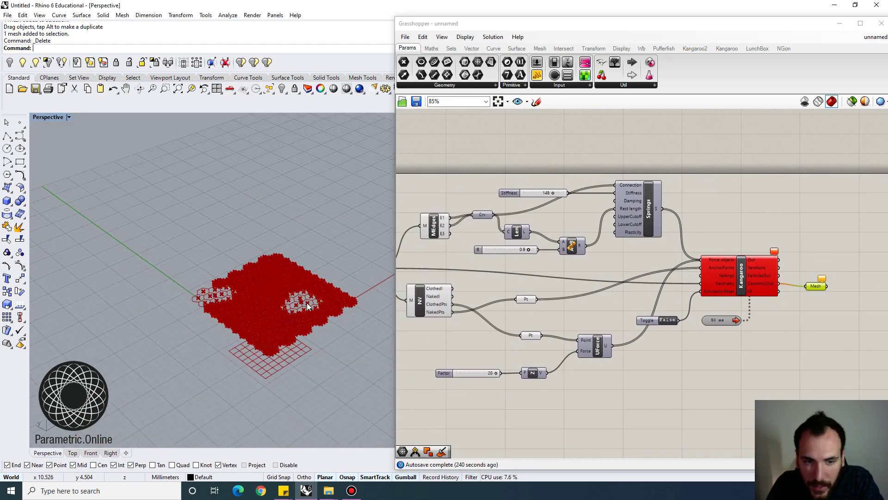
scroll(307, 306, up, 3)
scroll(652, 312, up, 4)
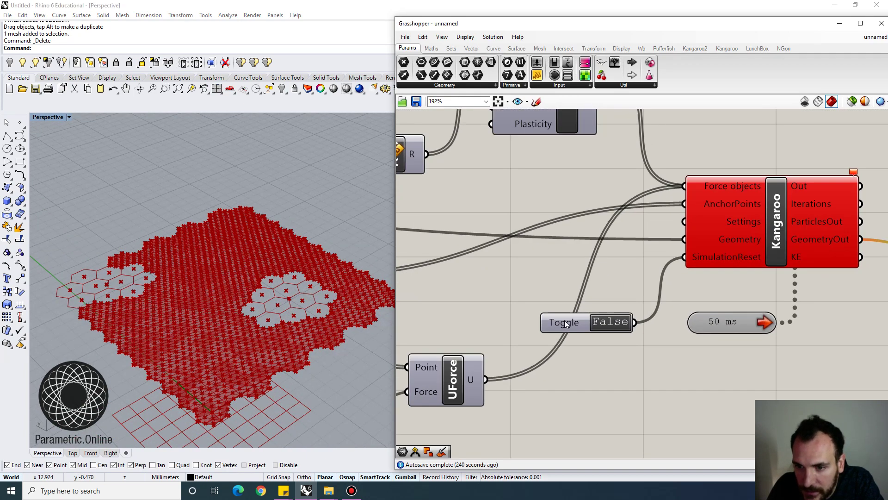
drag(565, 323, 545, 299)
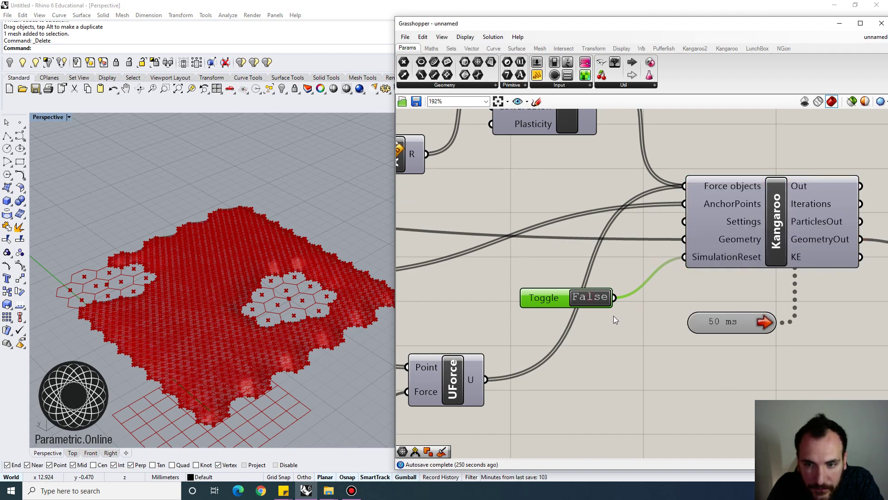
Step: Examine the relaxing shell in the Perspective viewport from the side and from above
right_drag(346, 333, 330, 301)
scroll(329, 301, down, 6)
scroll(259, 175, up, 5)
mouse_move(325, 258)
right_down()
mouse_move(257, 229)
mouse_move(324, 256)
right_up()
scroll(510, 270, down, 2)
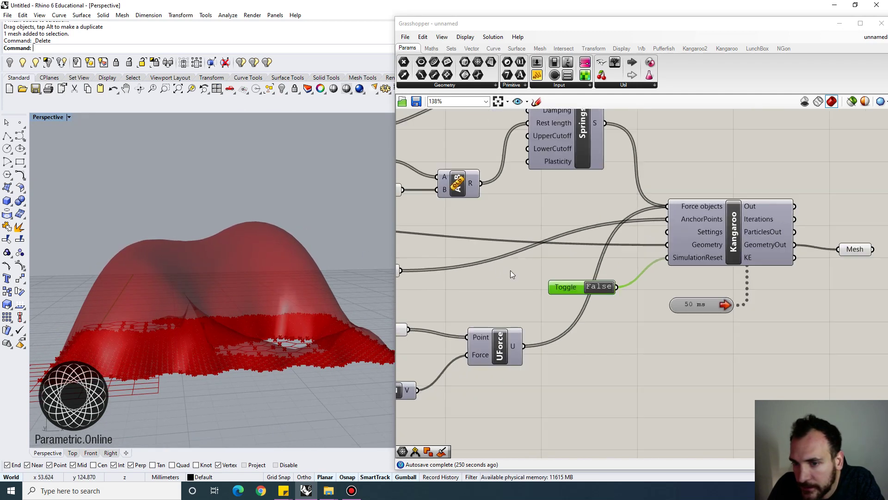
right_drag(511, 271, 594, 269)
right_drag(313, 284, 238, 306)
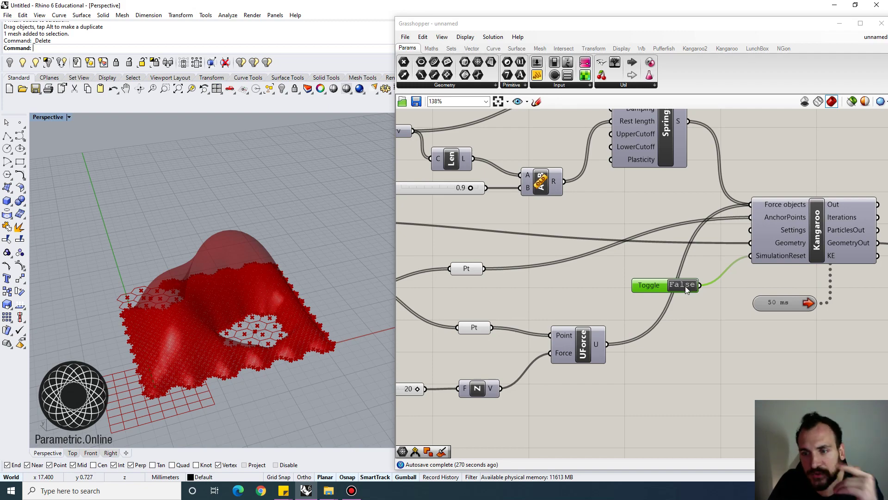
Step: Select the wbLoop component to compare its mesh with the relaxed shell, viewing the result from the side
right_drag(582, 242, 686, 244)
scroll(687, 244, down, 2)
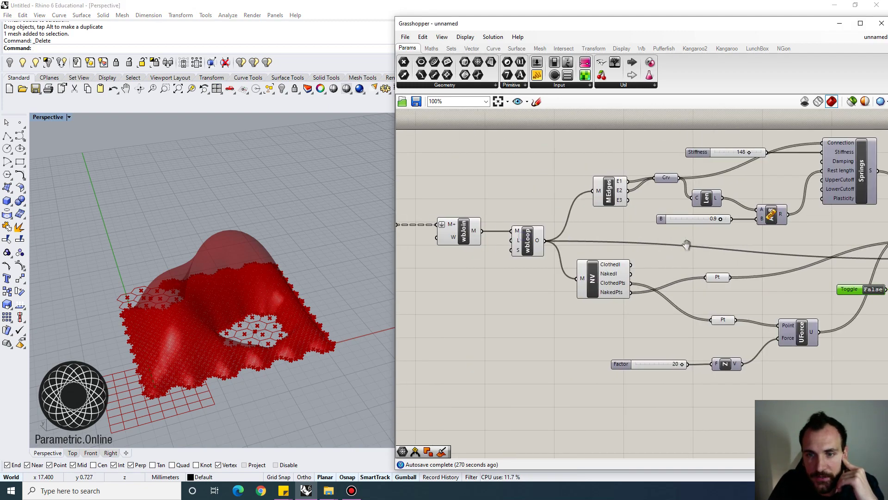
click(532, 236)
scroll(532, 236, down, 2)
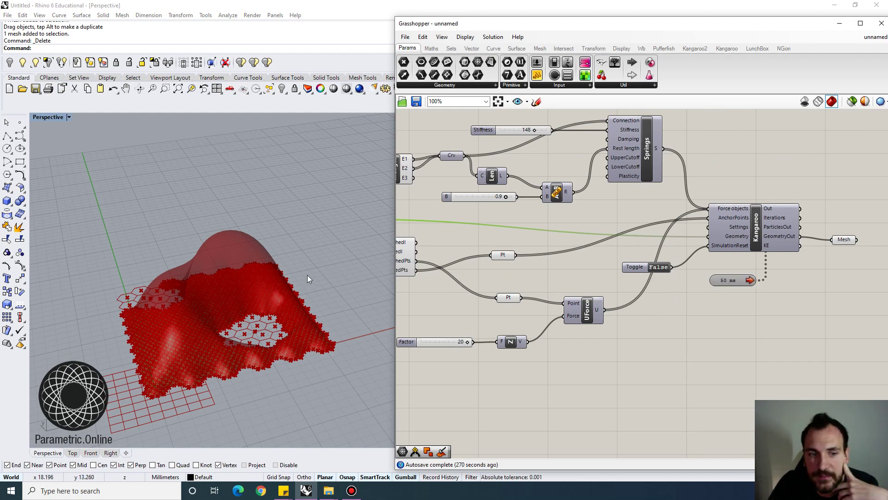
right_drag(307, 274, 306, 258)
right_drag(217, 296, 219, 255)
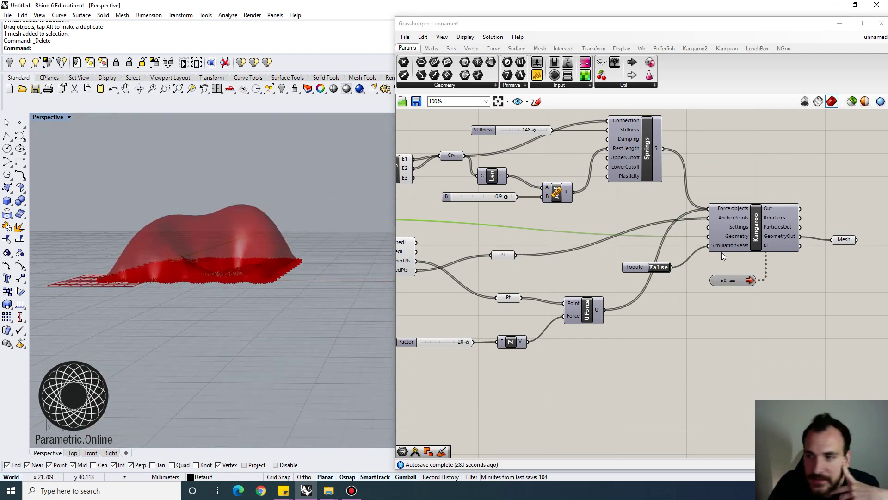
Step: Add a Weaverbird's Picture Frame component after the Mesh parameter and connect the mesh to its M input
right_drag(722, 252, 564, 267)
scroll(564, 267, up, 2)
drag(540, 269, 578, 265)
click(665, 254)
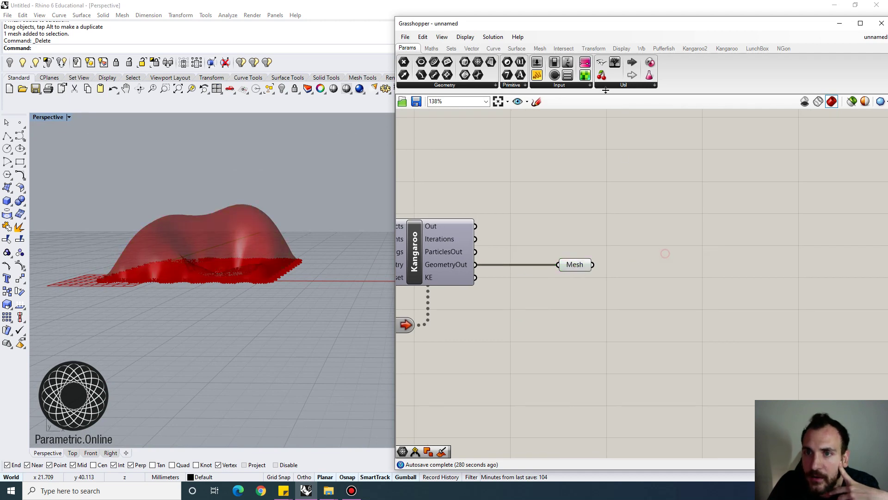
click(642, 48)
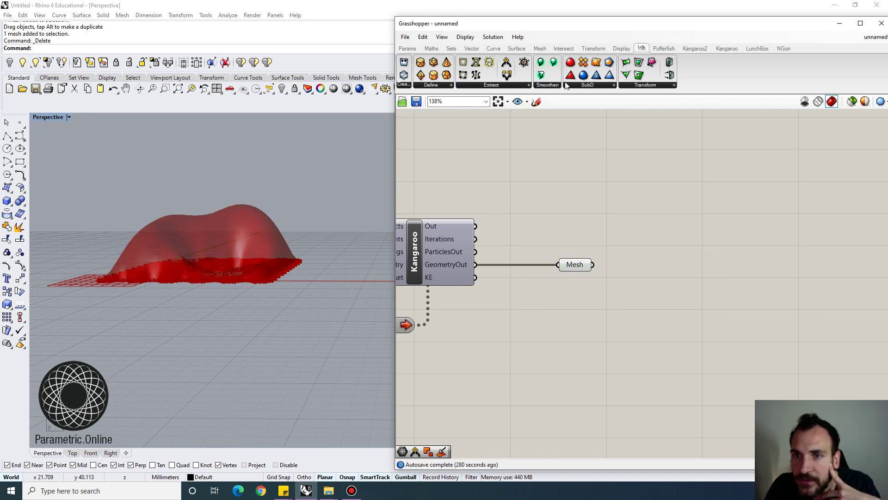
click(641, 86)
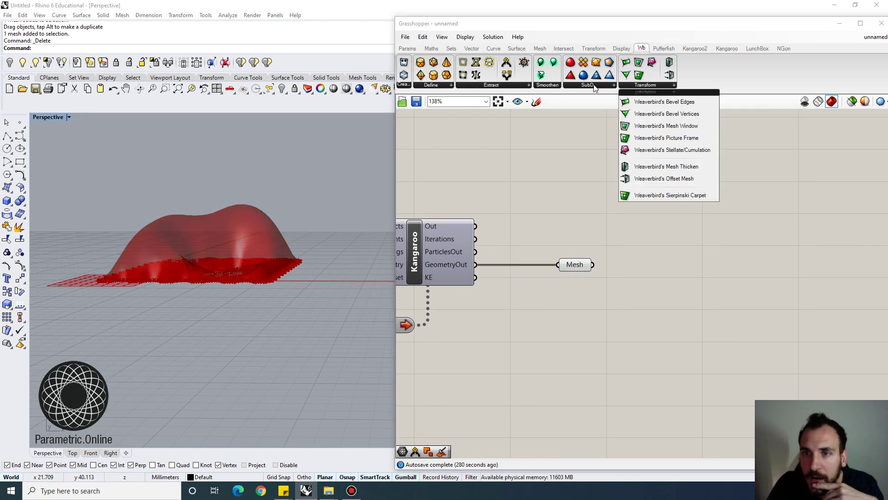
click(663, 138)
click(691, 282)
drag(673, 268, 670, 267)
drag(691, 282, 707, 280)
Step: Create a number slider with the value 10 and connect it to wbFrame's Distance input
right_drag(264, 242, 284, 265)
scroll(268, 248, up, 7)
right_drag(251, 236, 261, 241)
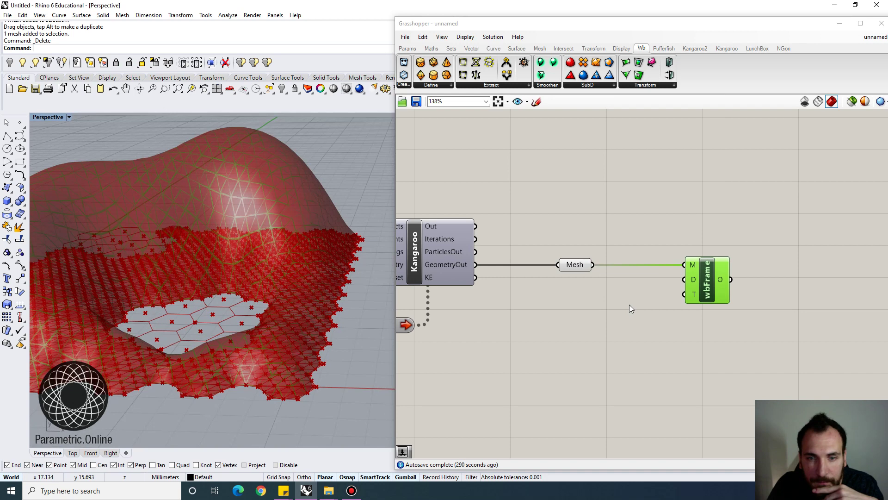
double_click(576, 298)
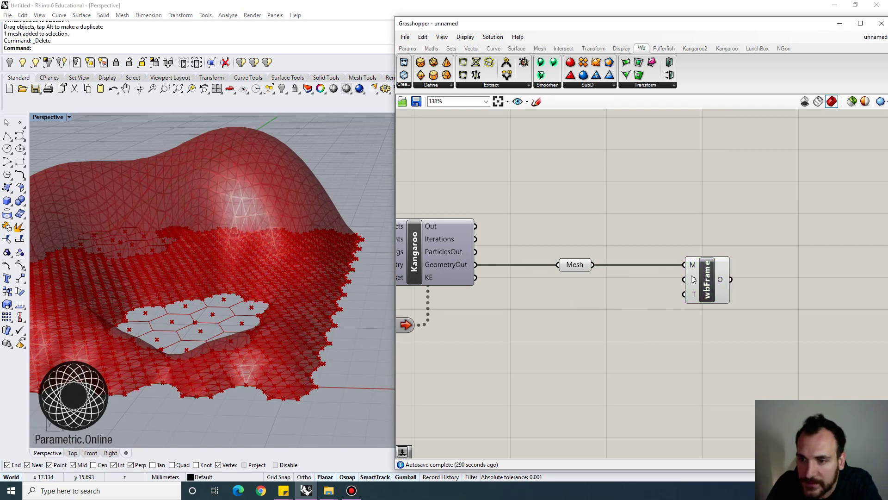
double_click(607, 298)
text(10)
key(Return)
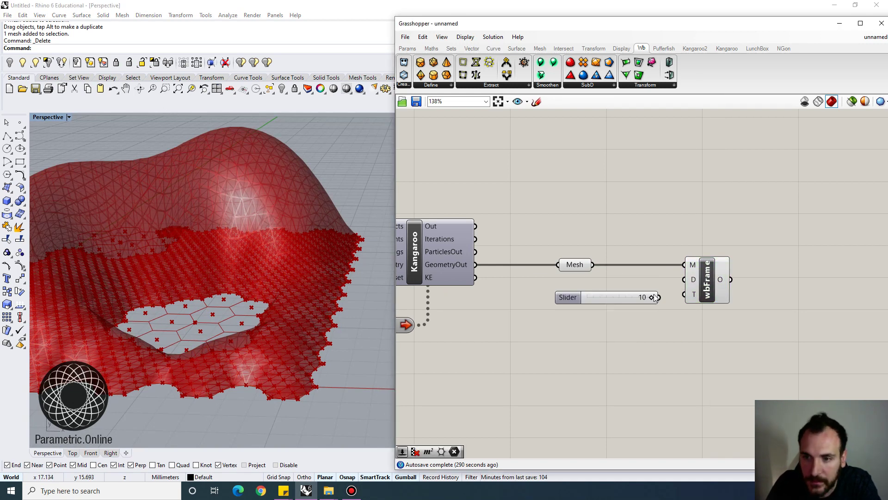
drag(694, 279, 695, 281)
drag(710, 273, 734, 273)
Step: Bake the wbFrame mesh with the default attributes and move the baked shell away from the Grasshopper preview
right_click(735, 267)
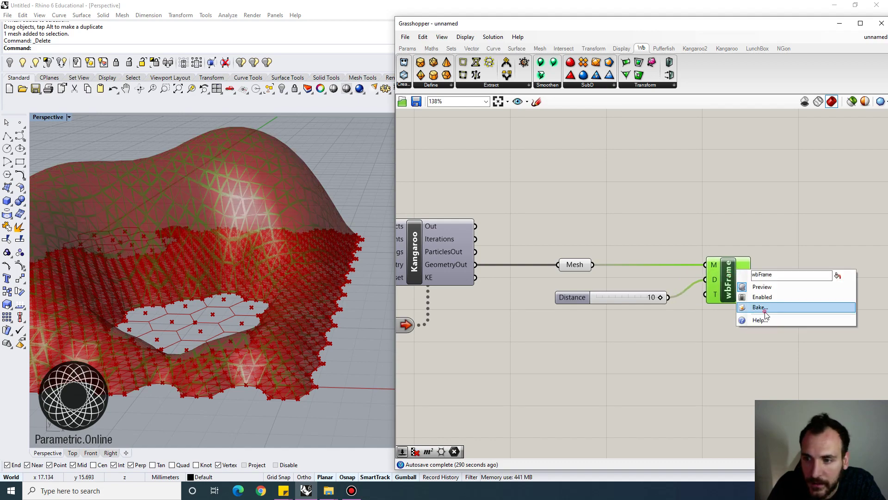
click(763, 309)
click(776, 399)
scroll(471, 320, down, 5)
scroll(243, 245, down, 8)
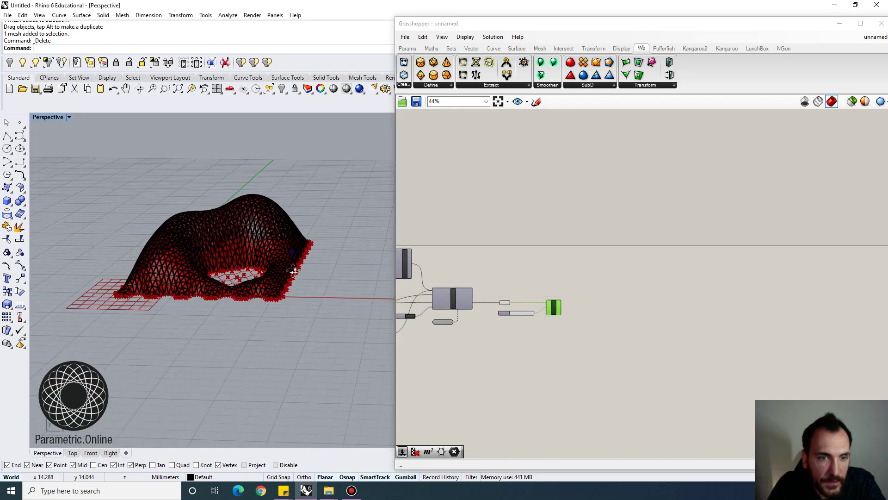
drag(290, 261, 193, 251)
click(227, 192)
scroll(174, 255, up, 7)
right_drag(199, 251, 215, 203)
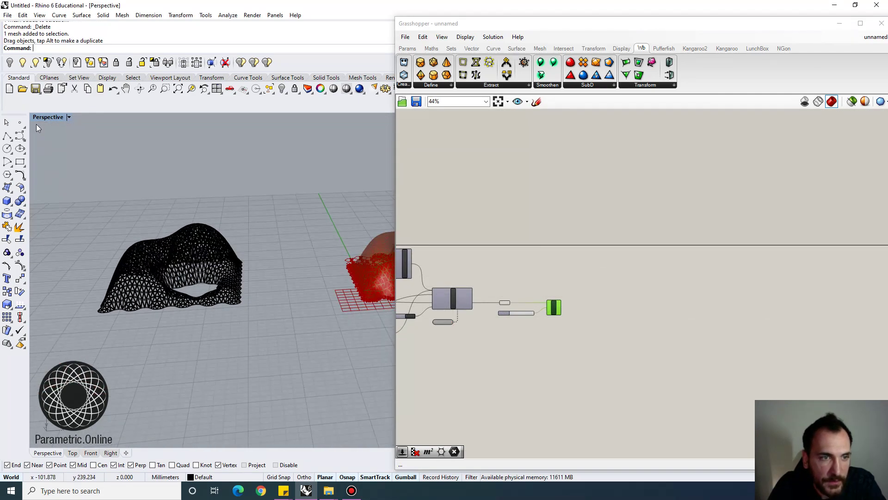
Step: Switch the Perspective viewport to the Rendered display mode and examine the baked frame shell
right_click(44, 117)
click(58, 161)
scroll(171, 257, up, 4)
right_drag(169, 291, 165, 351)
scroll(157, 257, up, 4)
scroll(157, 257, down, 3)
scroll(149, 282, down, 8)
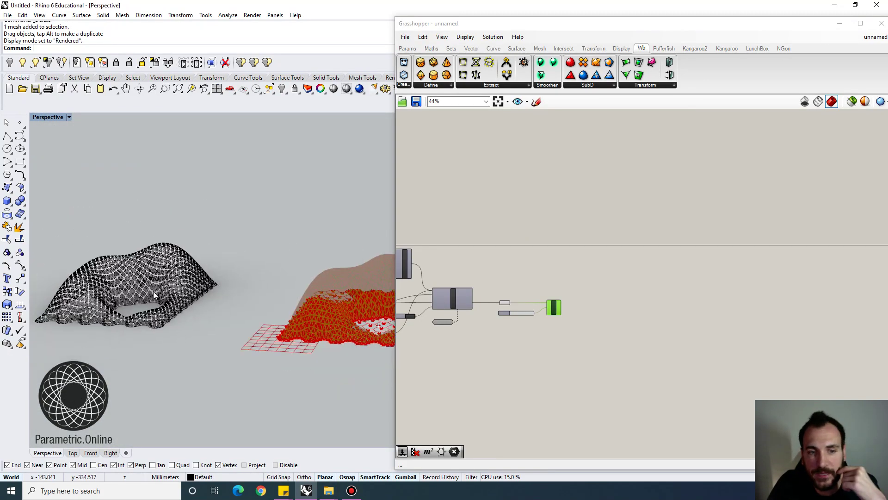
right_drag(183, 296, 183, 324)
scroll(308, 308, up, 3)
right_drag(525, 266, 653, 272)
scroll(610, 261, down, 4)
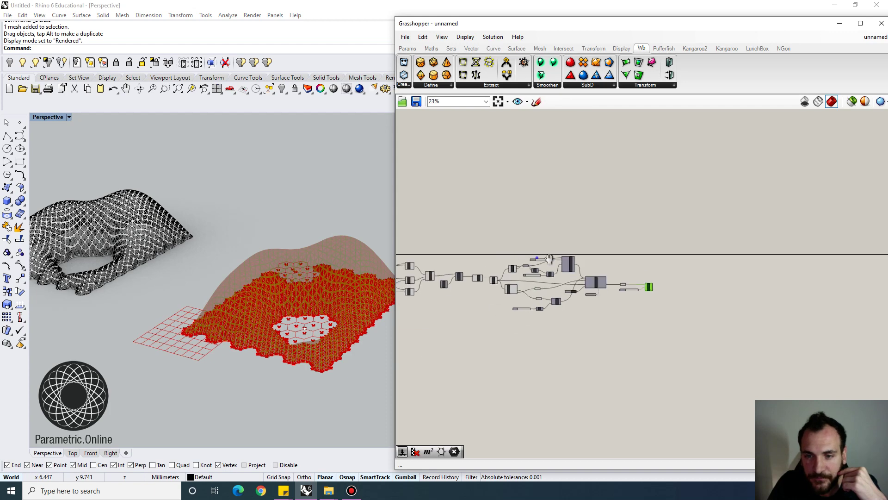
right_drag(558, 278, 678, 281)
scroll(678, 281, up, 1)
scroll(678, 281, up, 5)
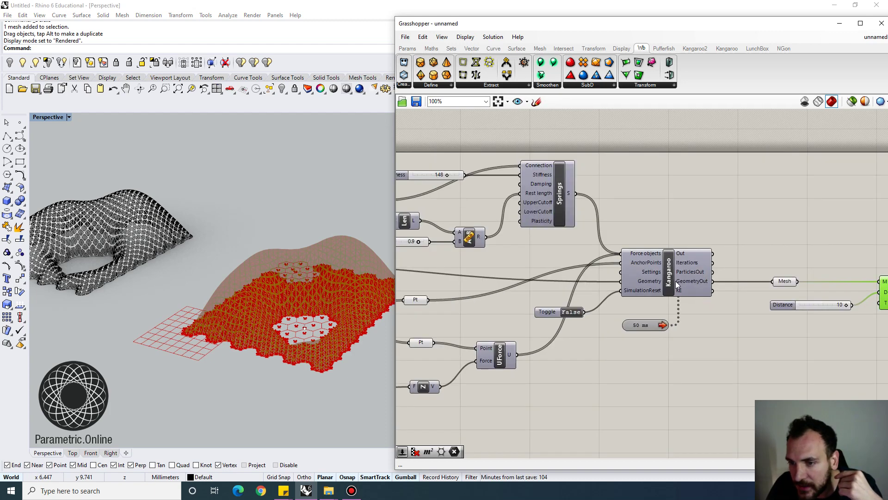
scroll(651, 260, down, 2)
scroll(462, 259, up, 4)
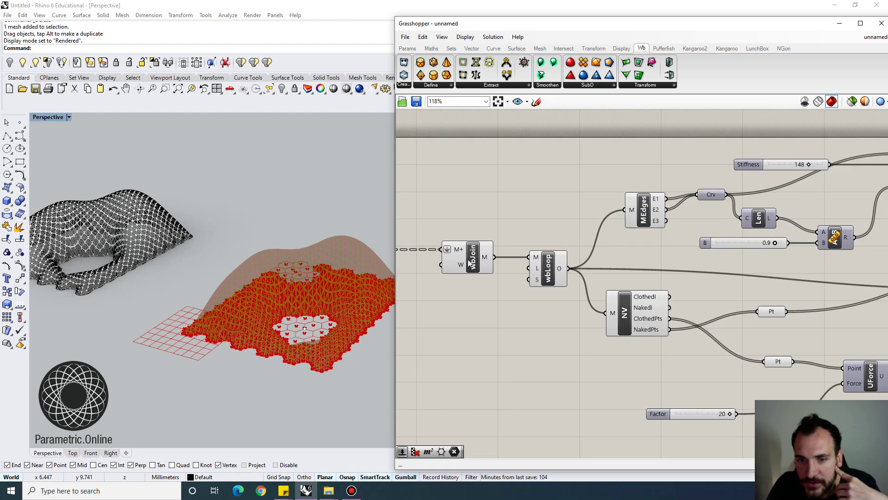
right_click(475, 257)
click(502, 295)
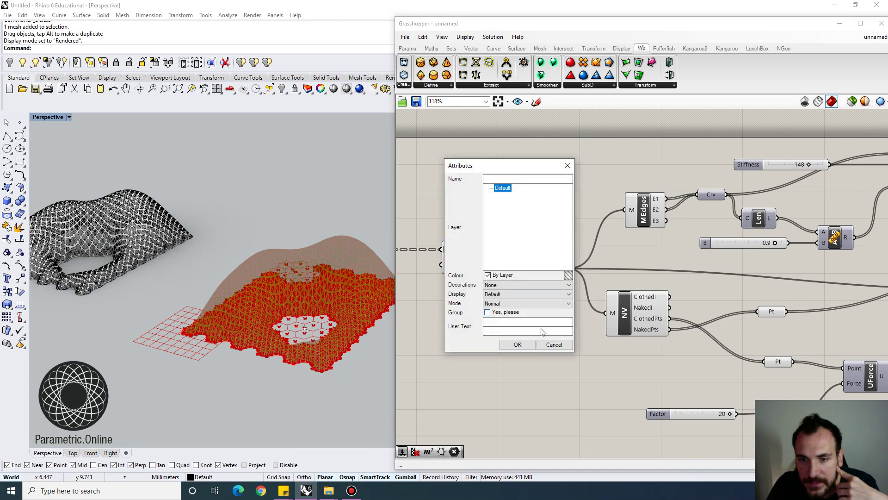
key(Return)
Step: Disable the wbLoop component and set Kangaroo's SimulationReset toggle to True
right_click(551, 269)
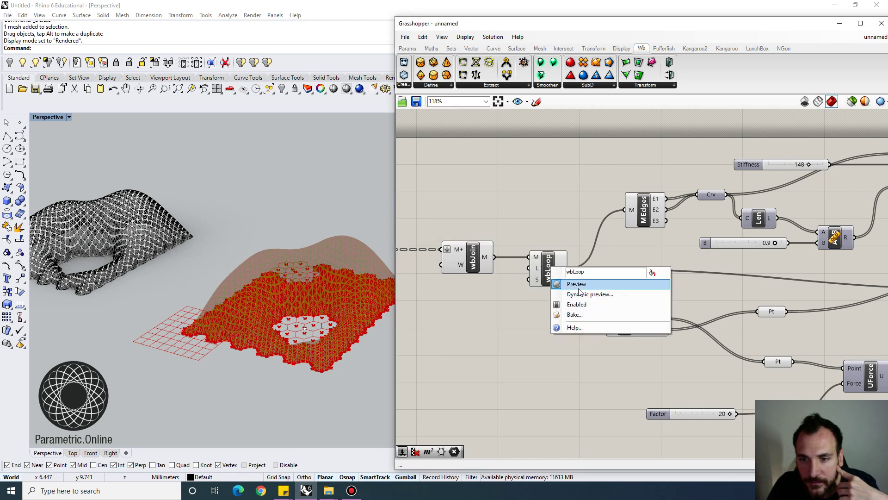
click(581, 303)
scroll(684, 285, down, 3)
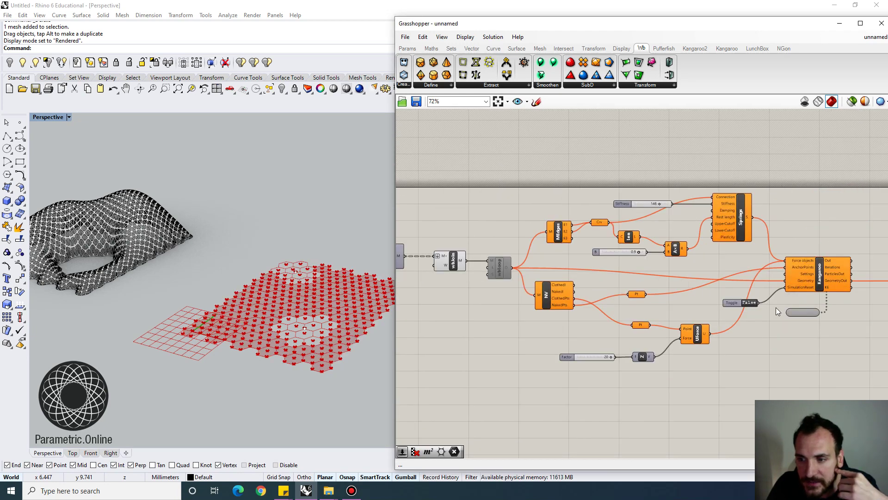
scroll(777, 311, up, 2)
double_click(745, 303)
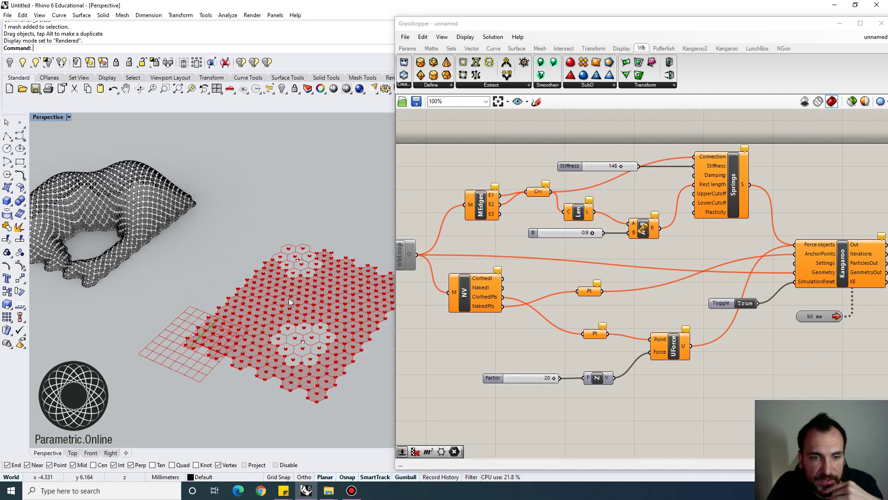
Step: Set HexGrid's Extent X slider to 20
right_drag(289, 298, 317, 349)
right_drag(479, 259, 686, 262)
scroll(740, 271, down, 6)
right_drag(547, 241, 618, 243)
scroll(470, 272, up, 8)
right_drag(476, 300, 653, 309)
scroll(590, 296, up, 4)
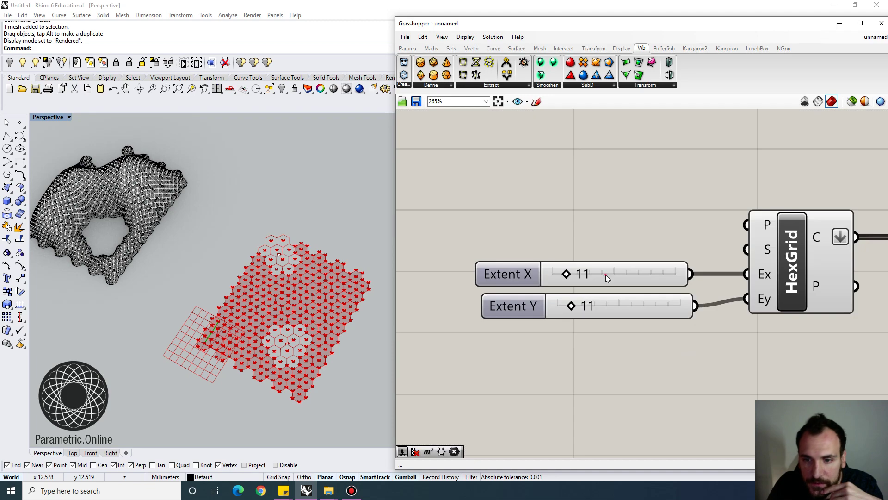
double_click(607, 277)
key(Return)
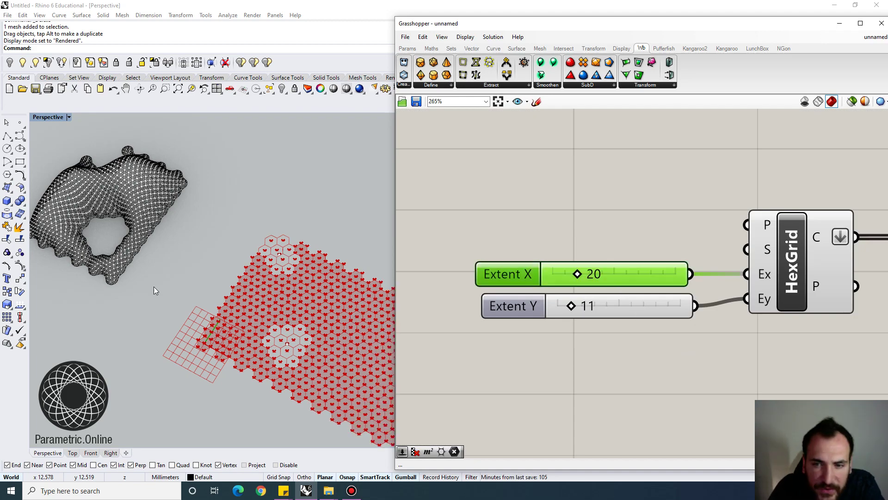
Step: Move one of the cull points to the extended end of the hexagon grid and place a new point inside the grid
right_drag(154, 290, 237, 233)
drag(230, 270, 209, 407)
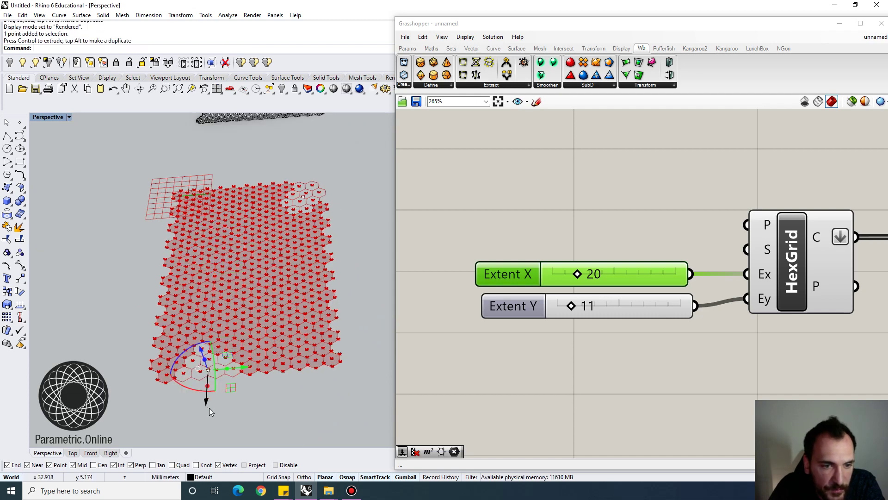
click(552, 209)
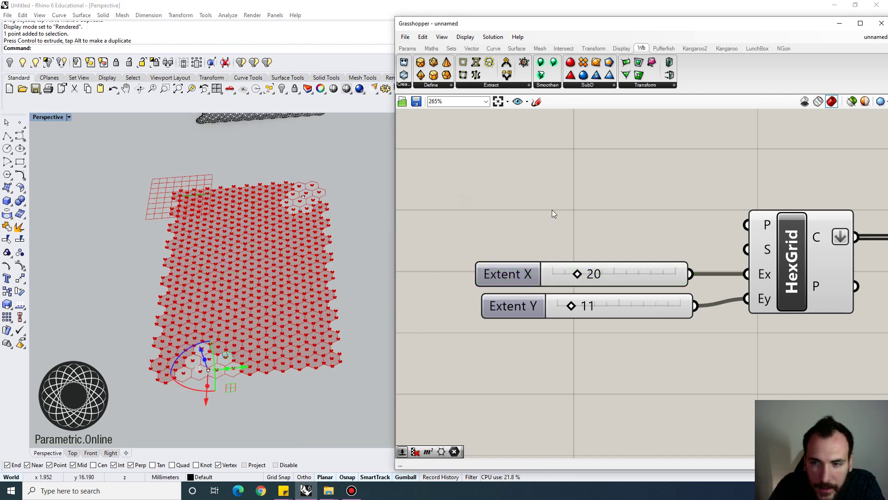
scroll(552, 210, down, 4)
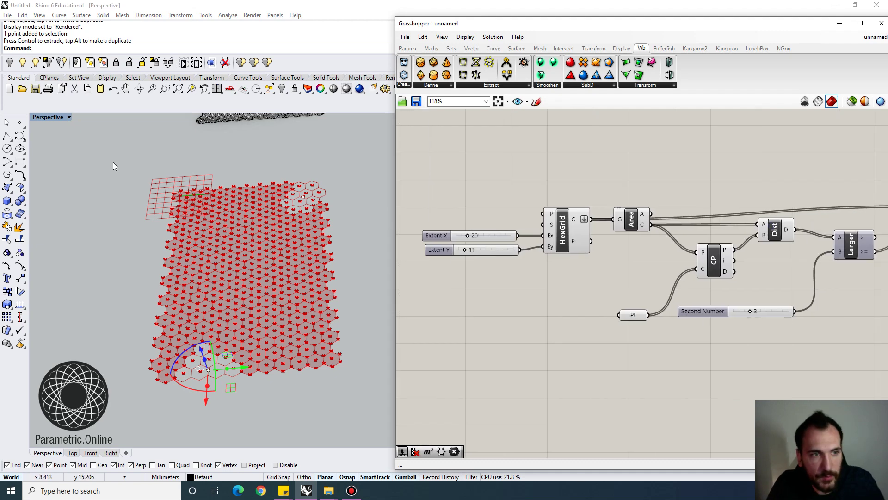
click(21, 126)
click(216, 248)
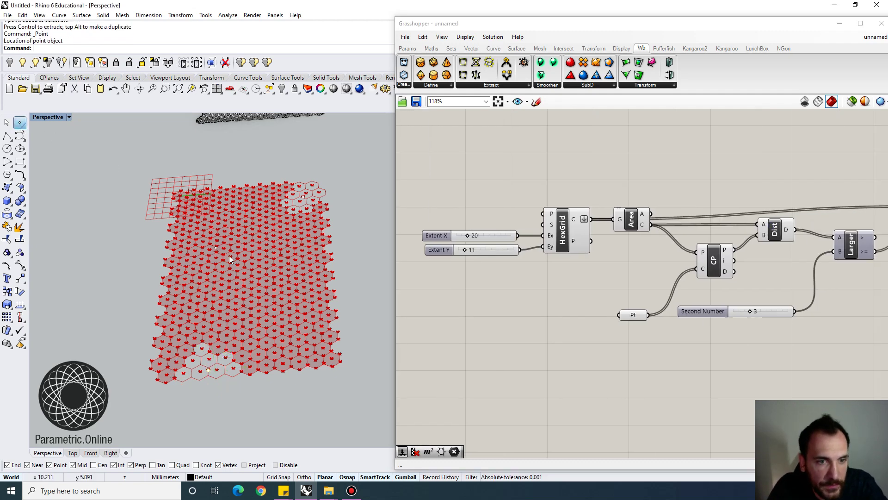
Step: Reference all three Rhino points in the Pt parameter as multiple points
right_click(633, 314)
click(654, 348)
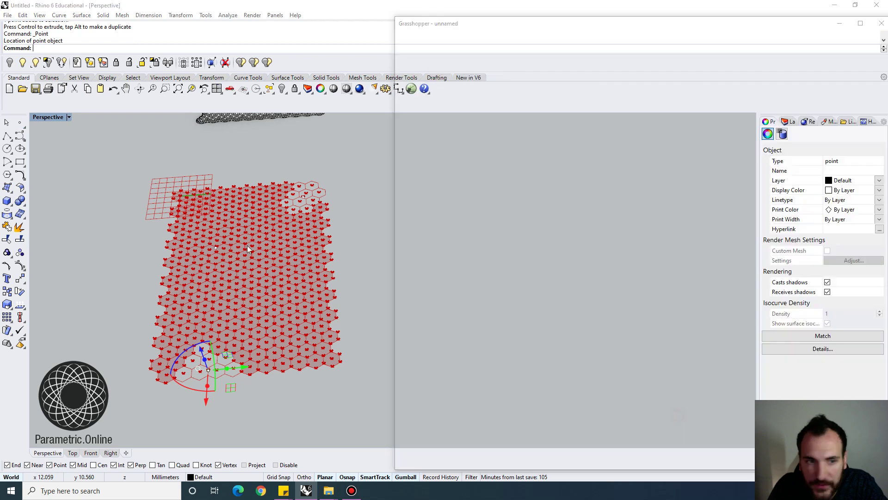
click(216, 248)
drag(350, 395, 374, 409)
right_click(329, 353)
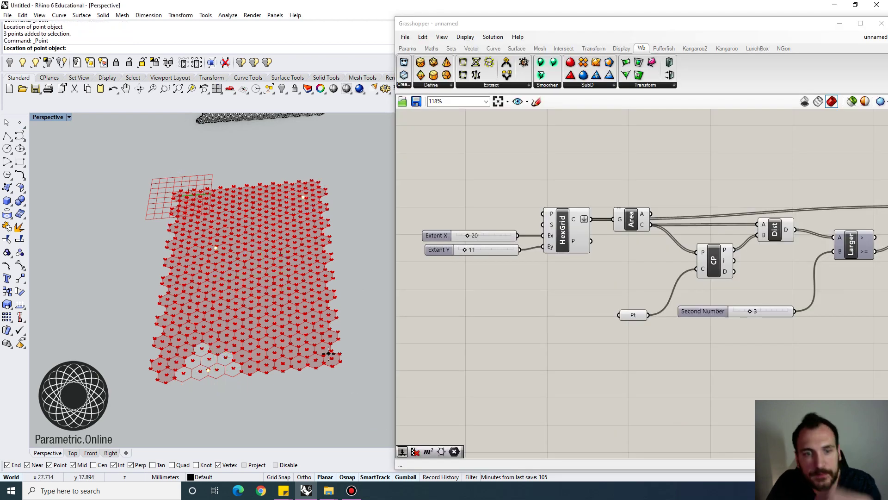
key(Escape)
right_click(631, 315)
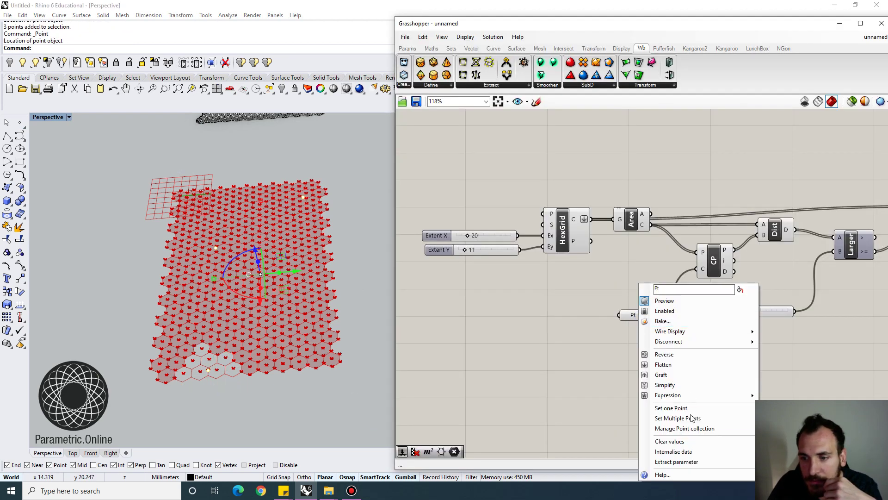
click(675, 418)
drag(343, 403, 403, 395)
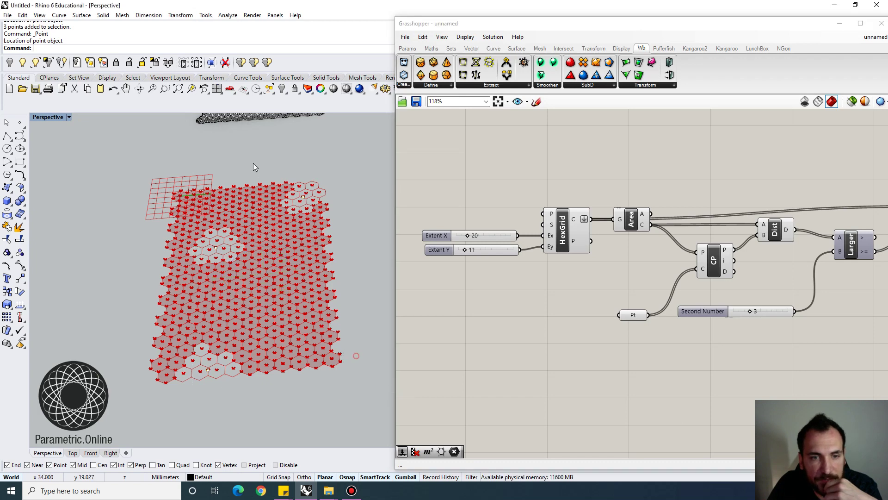
Step: Set the Second Number slider feeding the Larger component to 5 and move the newest point to the grid's long edge
right_drag(575, 305, 501, 299)
scroll(700, 301, up, 3)
right_drag(700, 301, 566, 308)
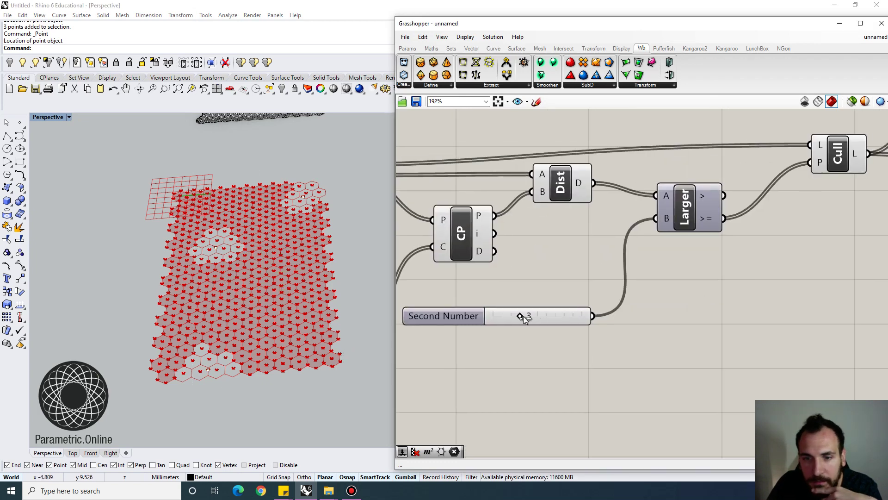
drag(530, 319, 544, 319)
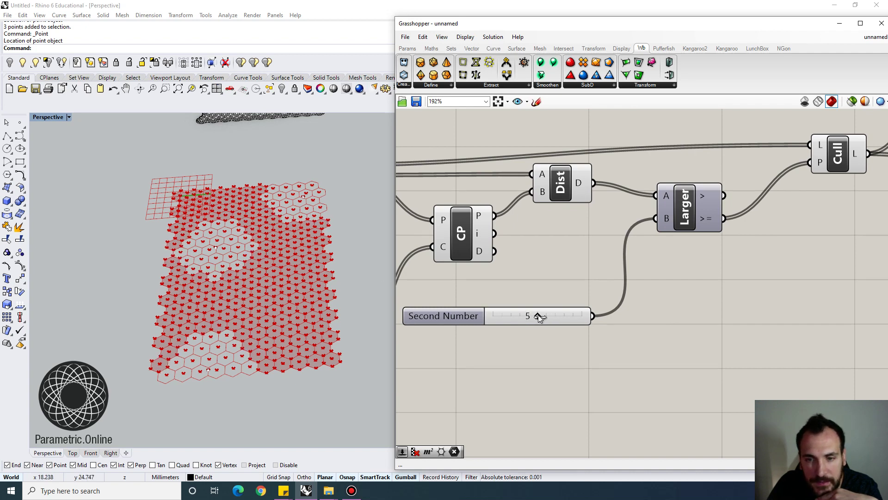
drag(204, 232, 220, 248)
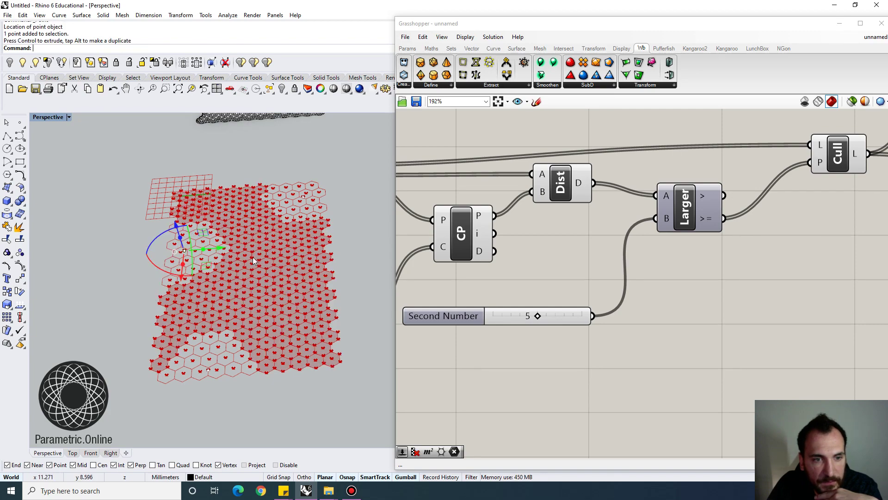
Step: Raise the maximum of the Factor slider feeding the Z vector to 30
right_drag(252, 257, 335, 278)
scroll(578, 254, down, 4)
right_drag(702, 264, 631, 274)
right_drag(751, 251, 553, 268)
right_drag(769, 264, 520, 264)
right_drag(846, 259, 600, 257)
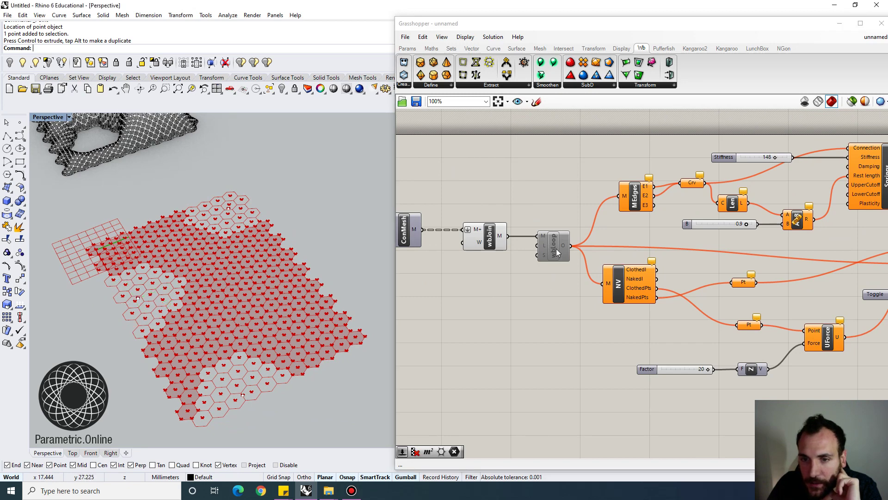
click(551, 288)
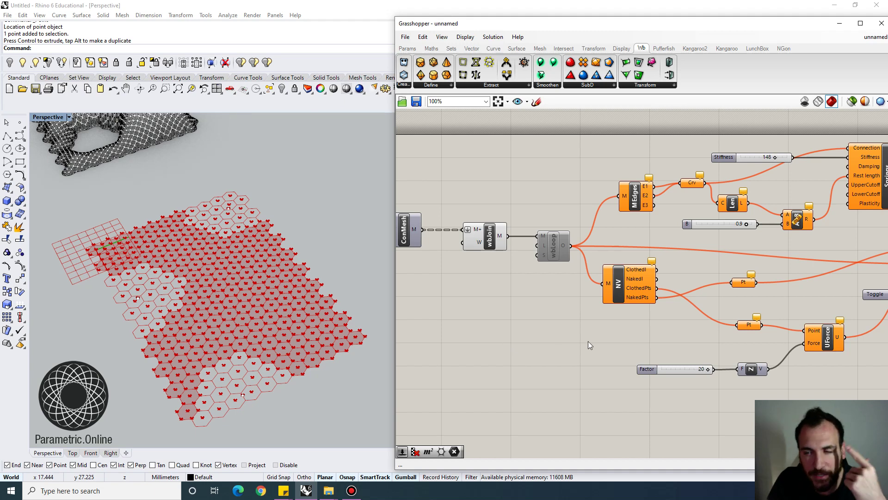
right_drag(632, 312, 572, 309)
scroll(643, 321, up, 3)
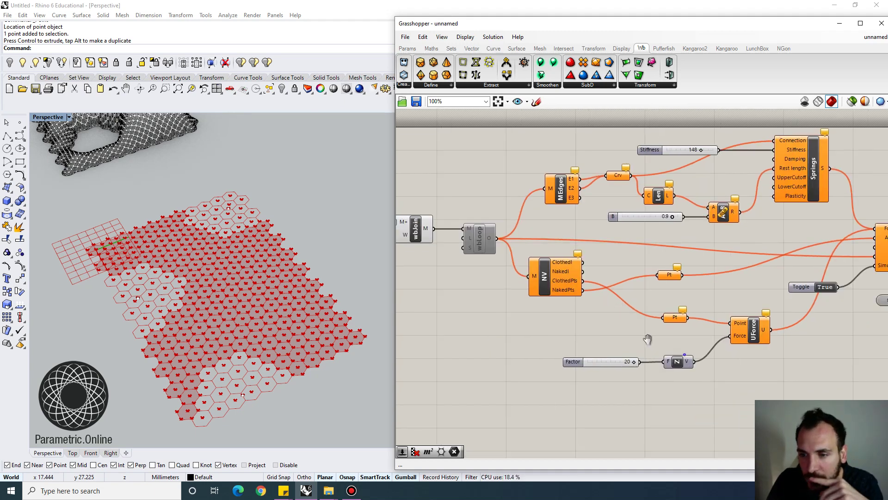
double_click(496, 347)
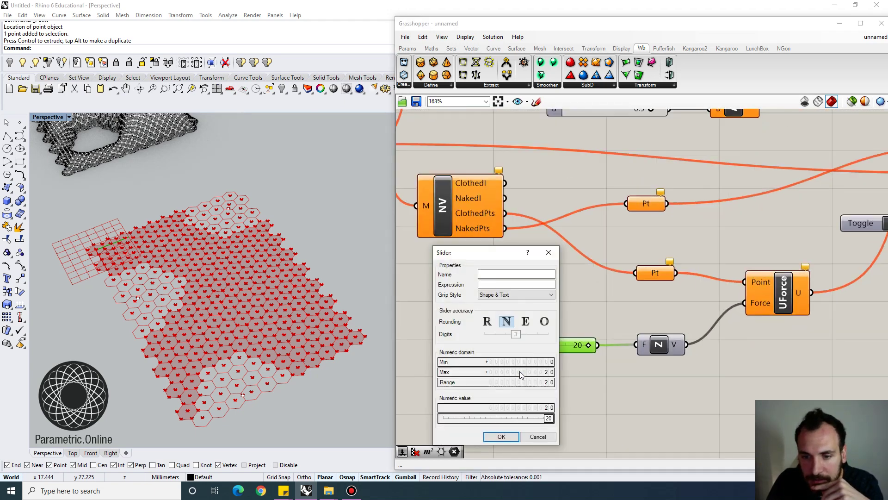
click(520, 372)
text(30)
key(Return)
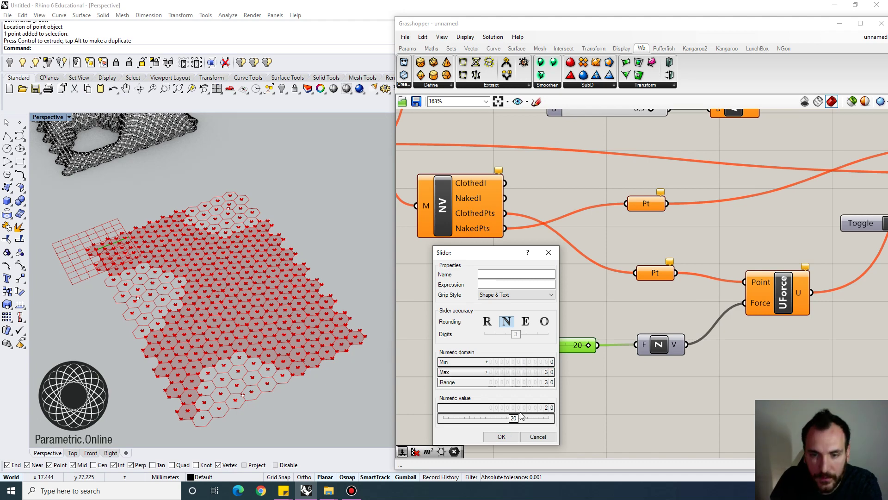
click(501, 436)
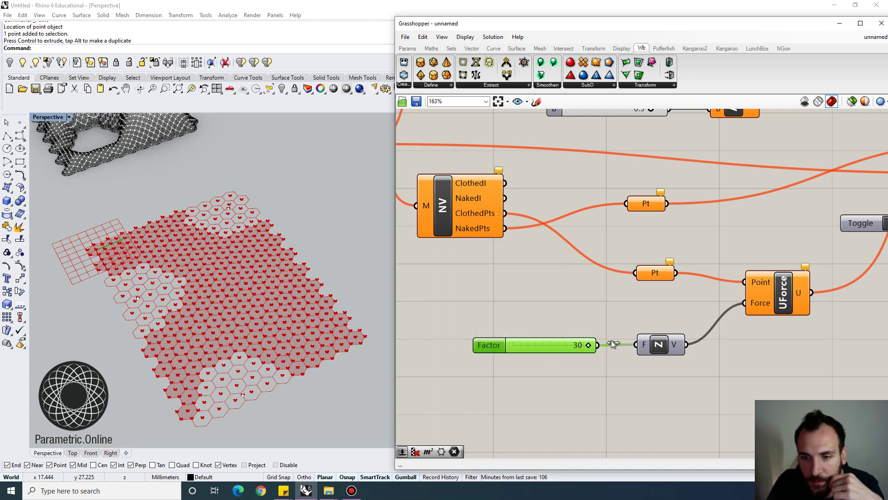
Step: Set the value of the Z vector's Factor slider to 25
click(594, 388)
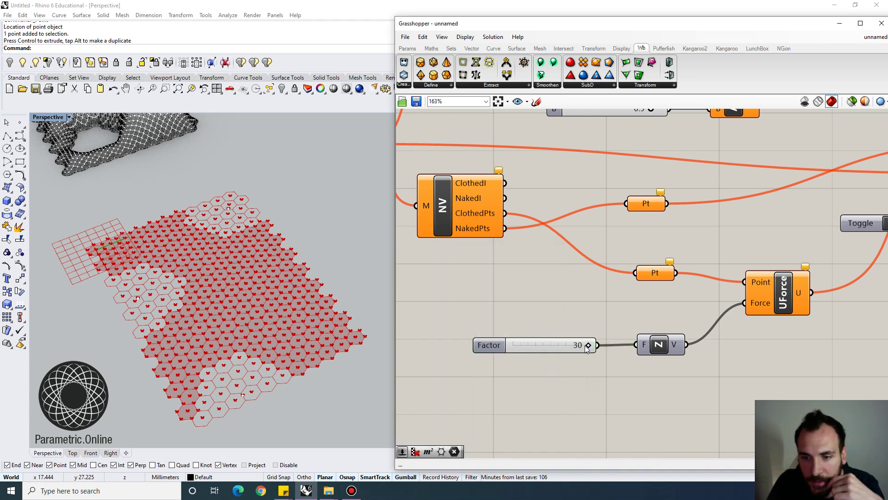
double_click(561, 348)
text(25)
key(Return)
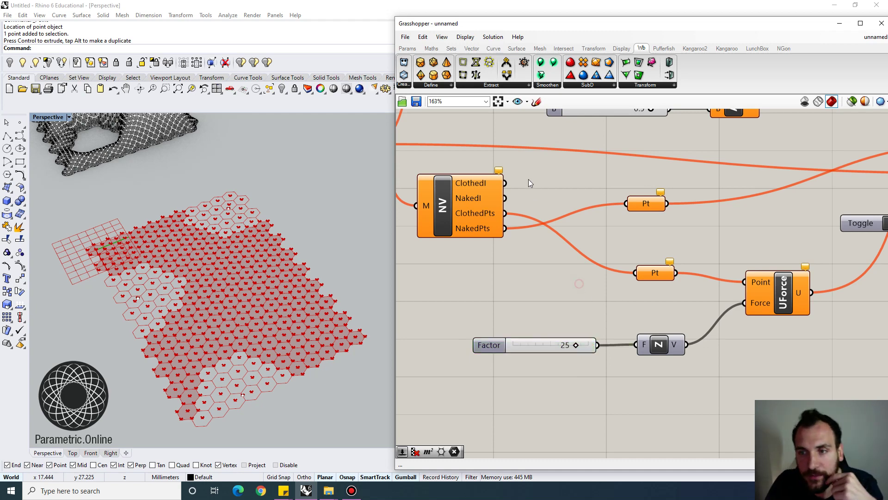
Step: Enable the wbLoop component so the joined mesh is subdivided again
scroll(529, 179, down, 3)
right_drag(522, 231, 591, 249)
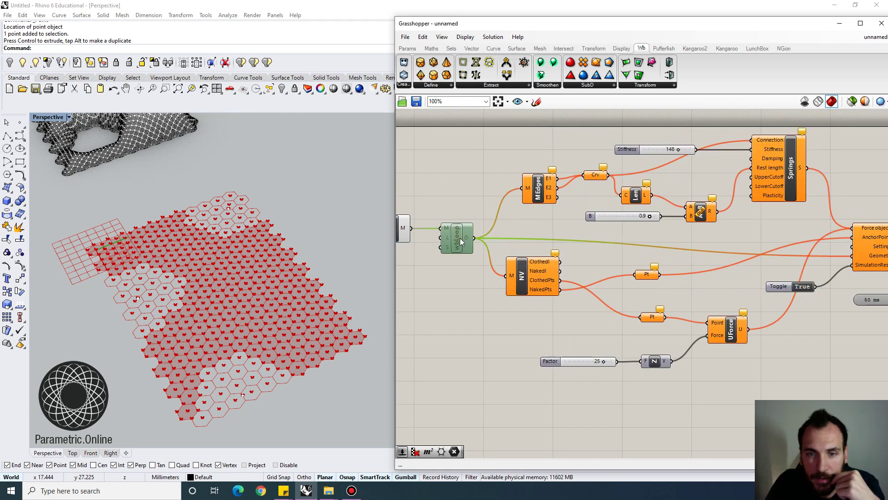
right_click(460, 237)
click(483, 267)
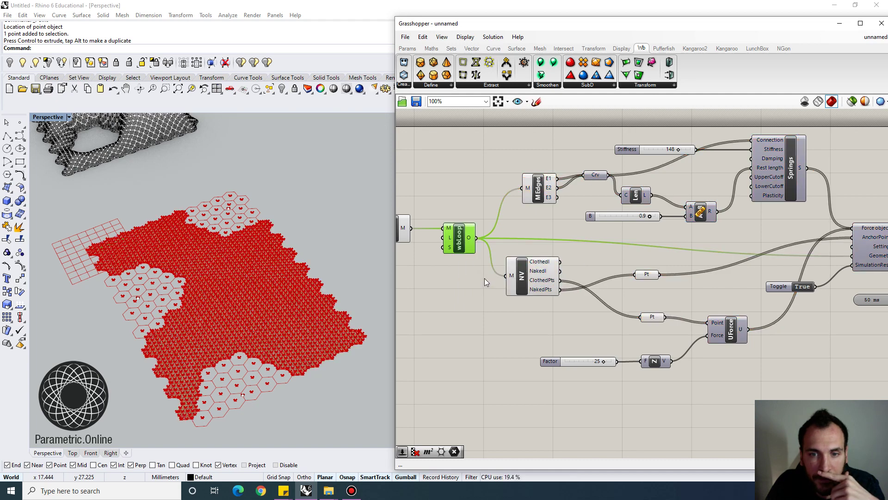
click(484, 279)
Step: Set Kangaroo's SimulationReset toggle to False and examine the shell as it relaxes in the Perspective viewport
right_drag(716, 306, 589, 272)
scroll(767, 250, up, 3)
right_drag(781, 249, 640, 309)
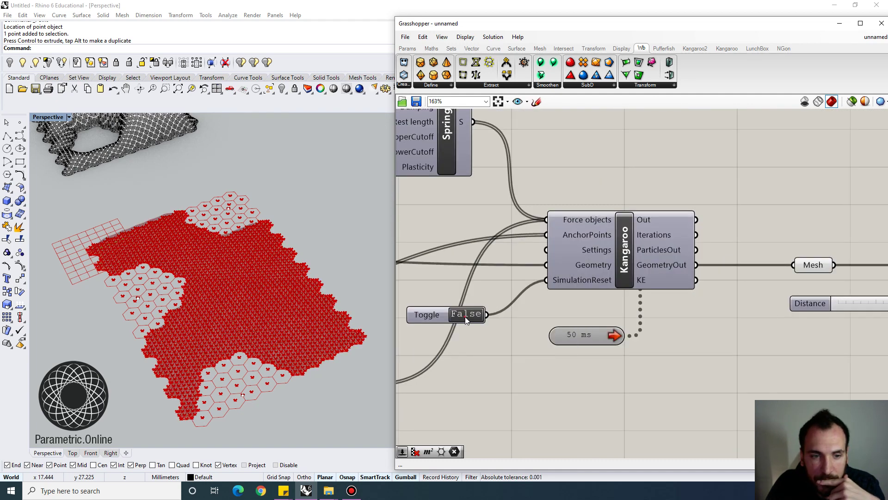
right_drag(263, 354, 274, 298)
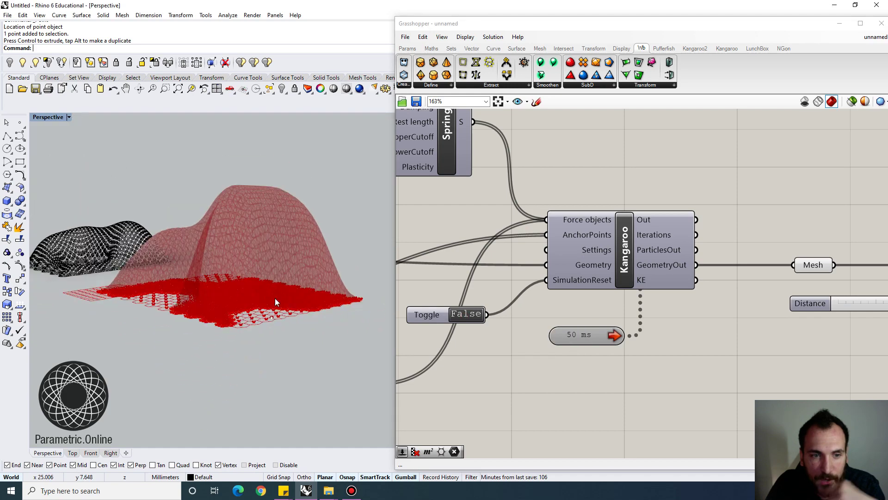
scroll(275, 298, down, 3)
scroll(269, 197, up, 3)
right_drag(276, 231, 284, 252)
scroll(206, 205, up, 2)
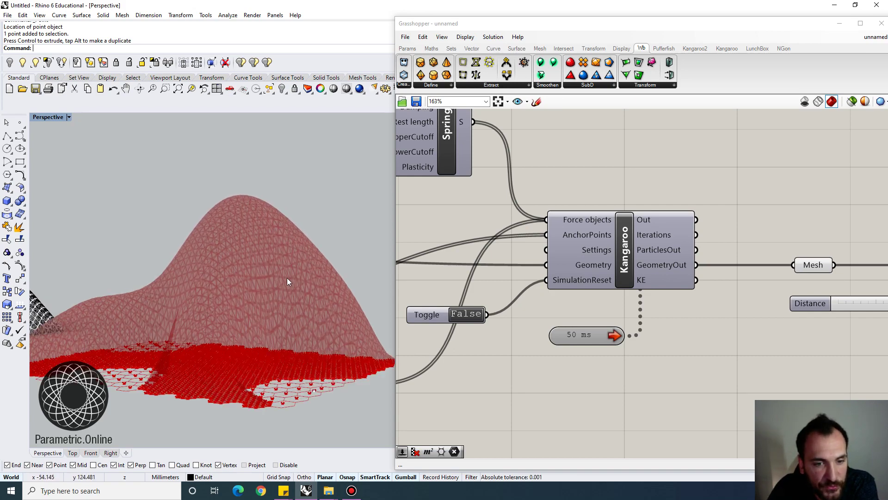
right_drag(287, 277, 300, 302)
Step: Bake the wbFrame mesh of the larger shell with the default attributes
right_drag(716, 229, 664, 226)
scroll(665, 227, down, 3)
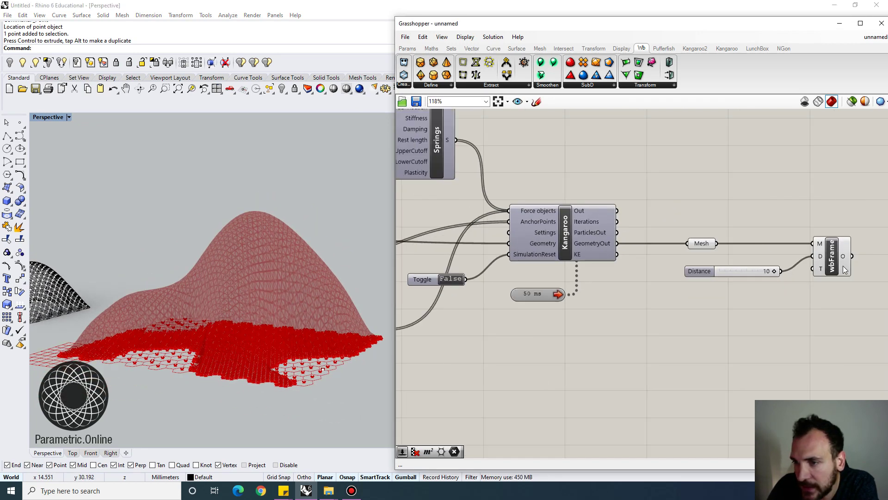
click(834, 257)
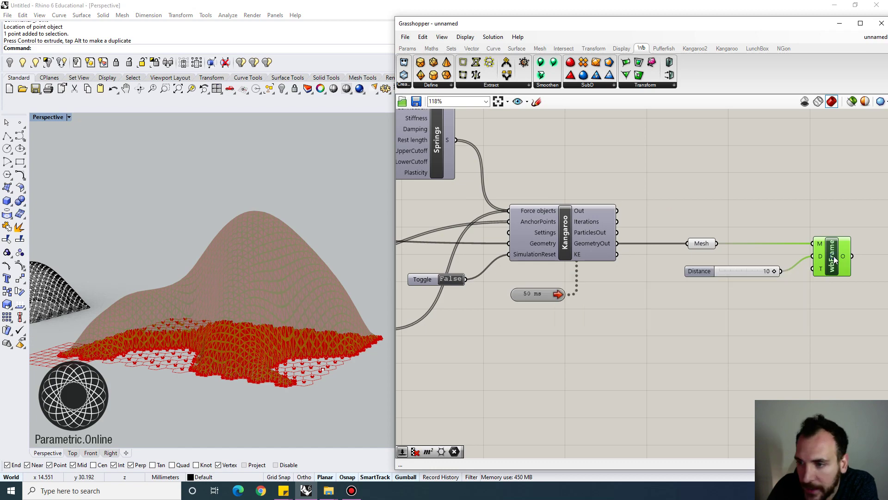
right_click(833, 256)
click(831, 294)
click(822, 383)
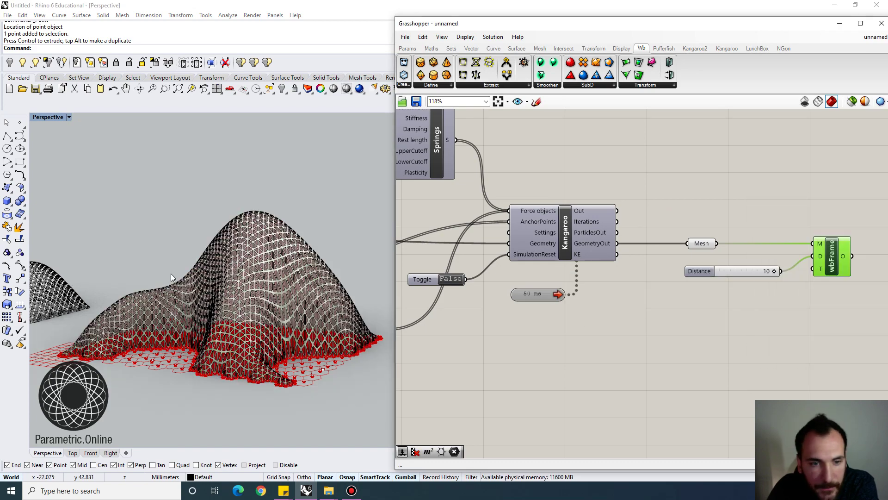
Step: Move the newly baked frame shell away from the Grasshopper preview and deselect it
right_drag(233, 217, 235, 280)
scroll(258, 204, down, 2)
right_drag(258, 206, 288, 310)
drag(289, 309, 310, 174)
click(348, 208)
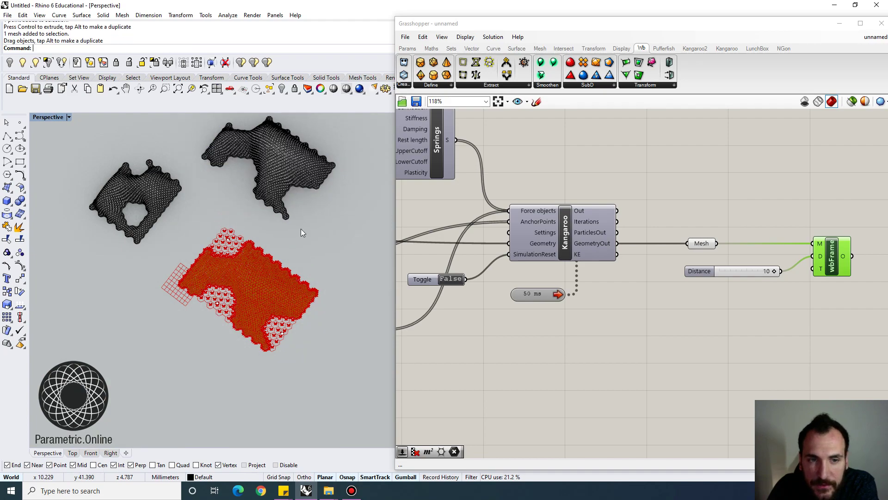
right_drag(300, 228, 323, 259)
Step: Disable the wbLoop component again to stop subdividing the joined mesh
right_drag(484, 150, 640, 164)
scroll(633, 164, down, 6)
right_drag(406, 183, 564, 206)
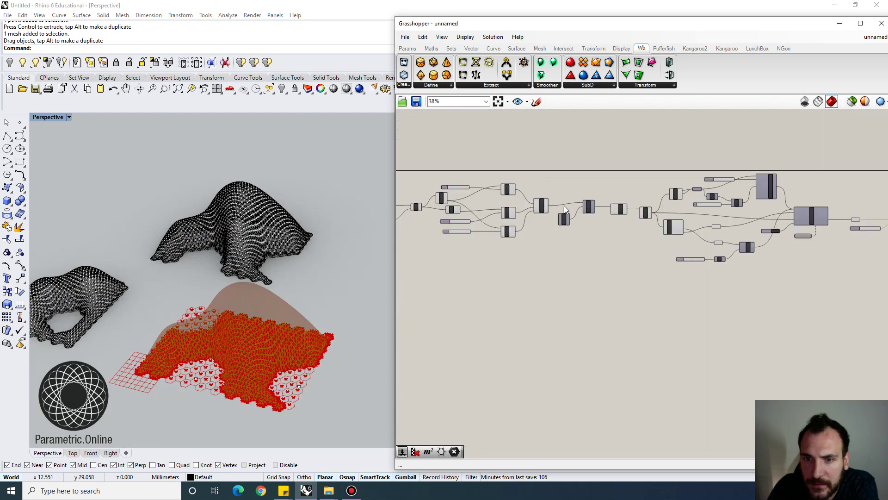
scroll(426, 185, up, 4)
right_drag(454, 194, 620, 209)
scroll(620, 210, down, 2)
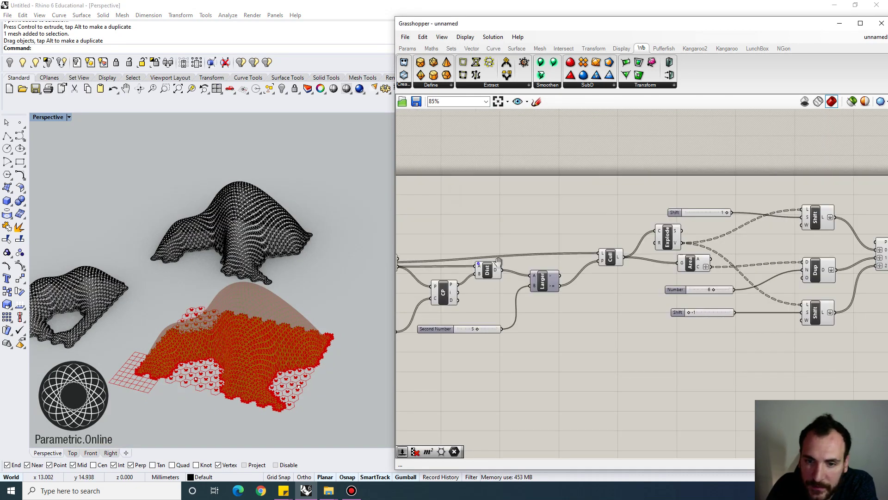
scroll(637, 250, down, 2)
scroll(752, 247, up, 6)
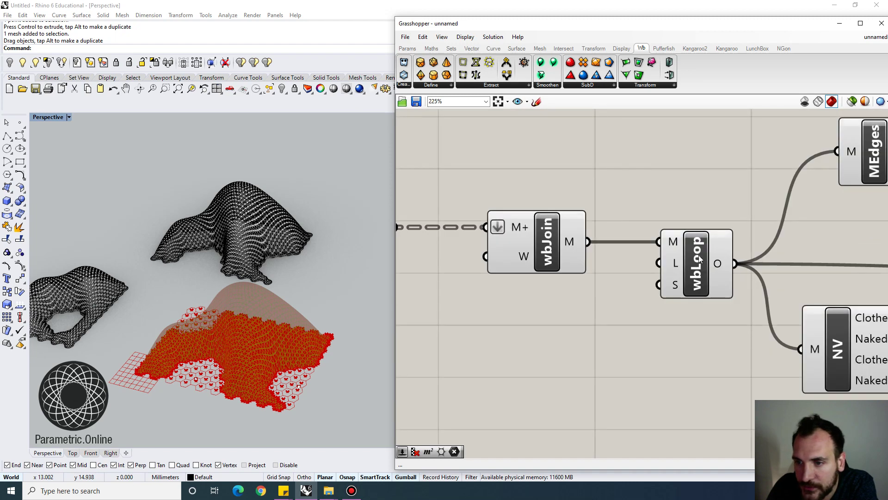
right_click(700, 257)
click(730, 293)
scroll(717, 256, down, 4)
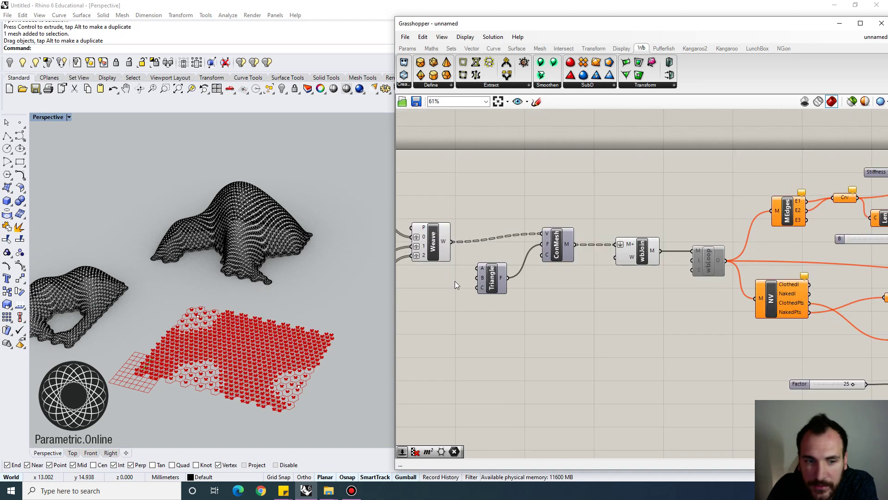
scroll(643, 243, down, 2)
right_drag(300, 305, 226, 380)
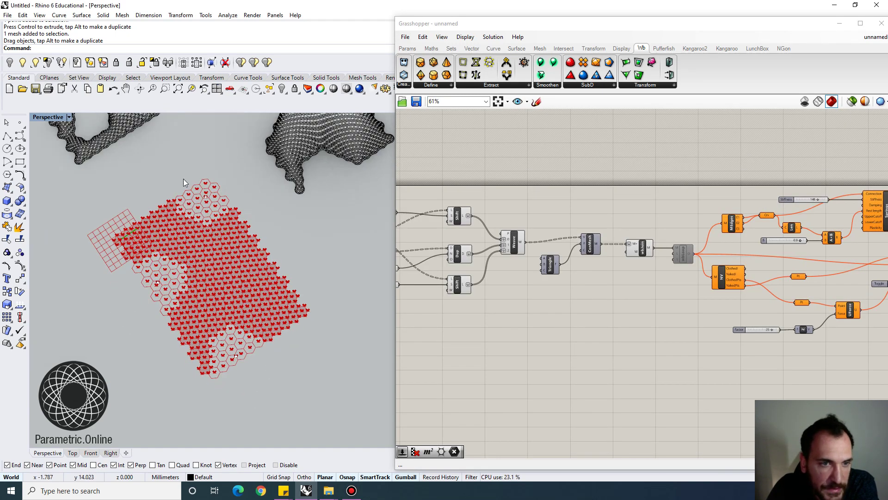
Step: Move the cull point at the grid's upper corner inward along the grid's long edge, opposite the left cull point
drag(184, 167, 241, 212)
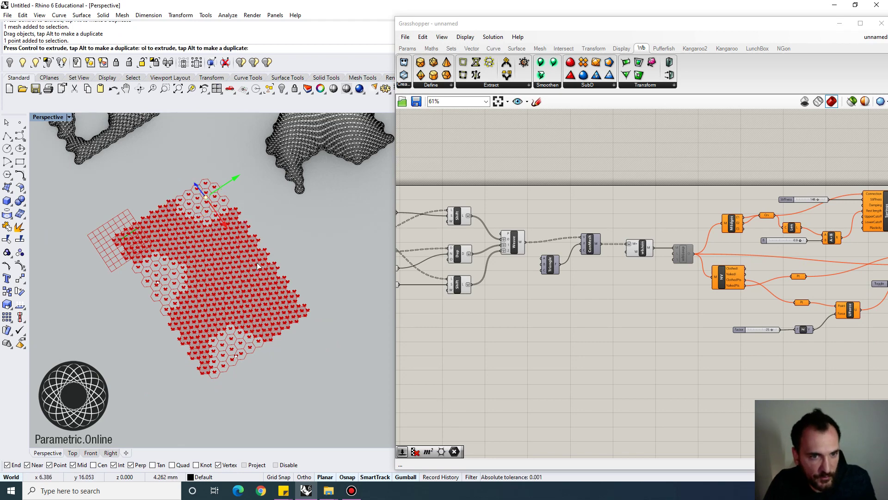
drag(270, 281, 270, 280)
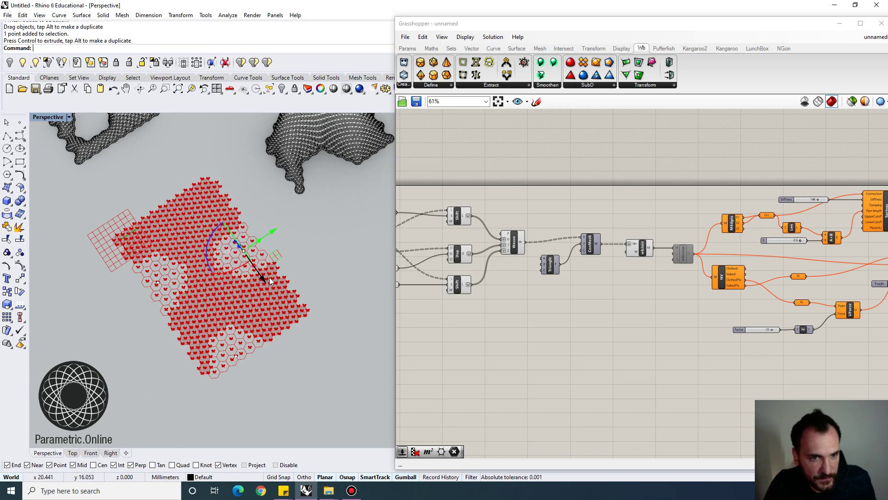
Step: Copy the left cull point to the grid's upper edge and shift the bottom cull point toward the adjacent edge
click(176, 273)
text(Copy)
key(Return)
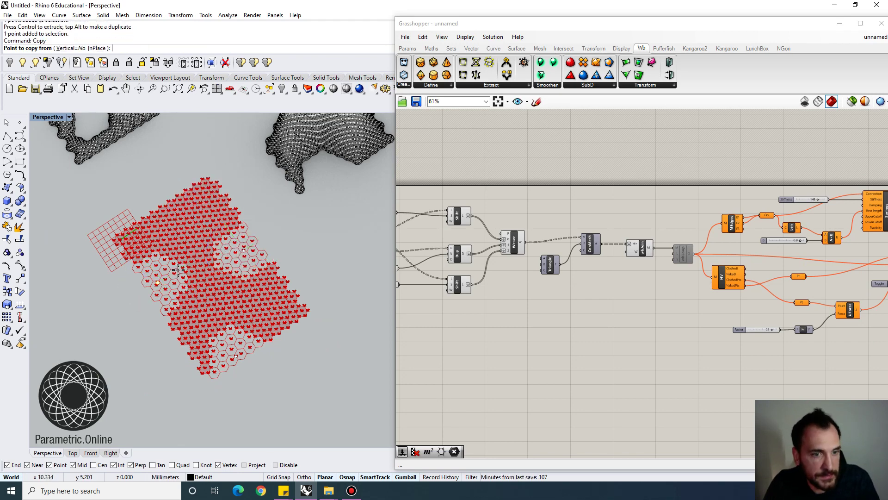
click(177, 270)
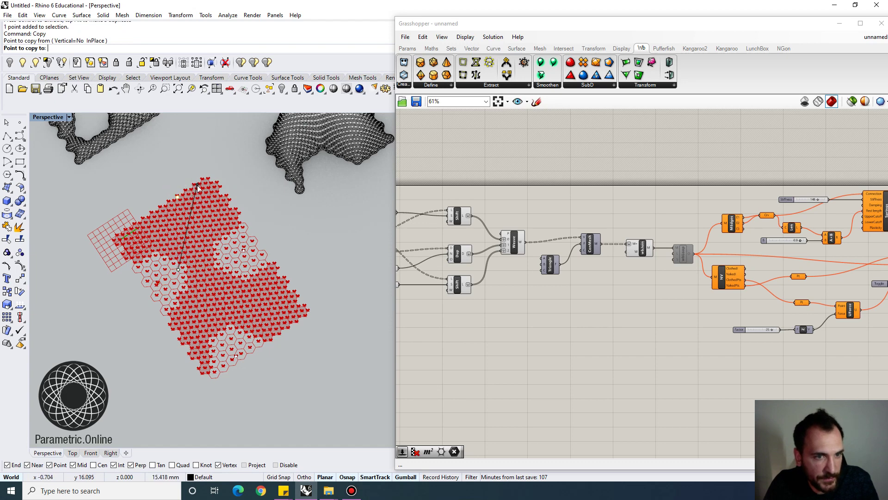
click(197, 185)
key(Escape)
drag(211, 401, 279, 325)
key(Escape)
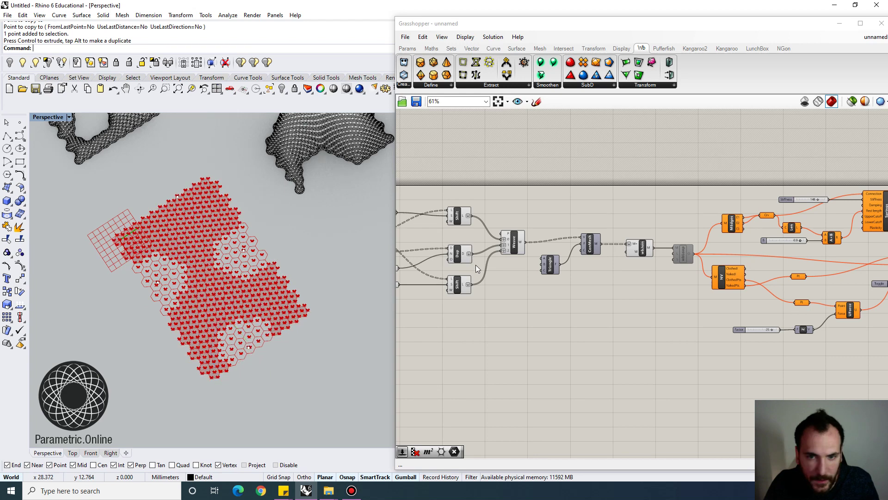
Step: Re-reference the Pt parameter to all four Rhino cull points, including the copied one
right_drag(475, 264, 681, 246)
scroll(430, 276, up, 3)
right_drag(439, 262, 578, 268)
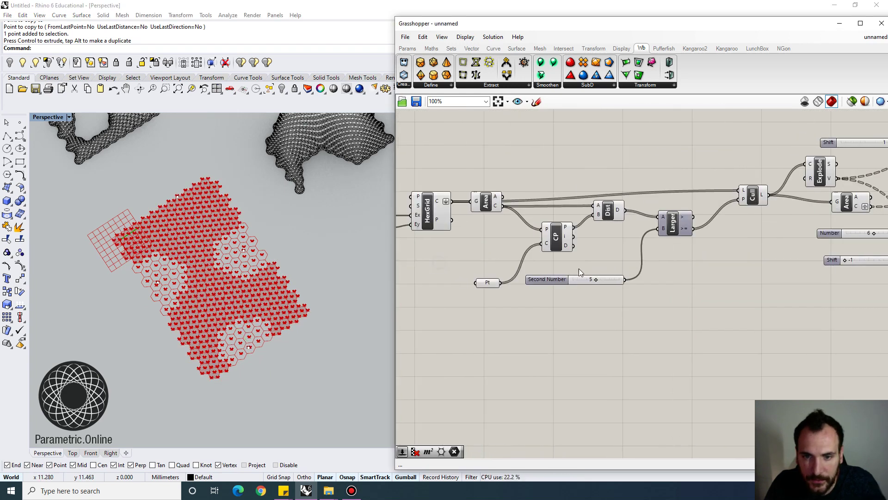
right_click(491, 289)
click(509, 420)
drag(281, 364, 124, 200)
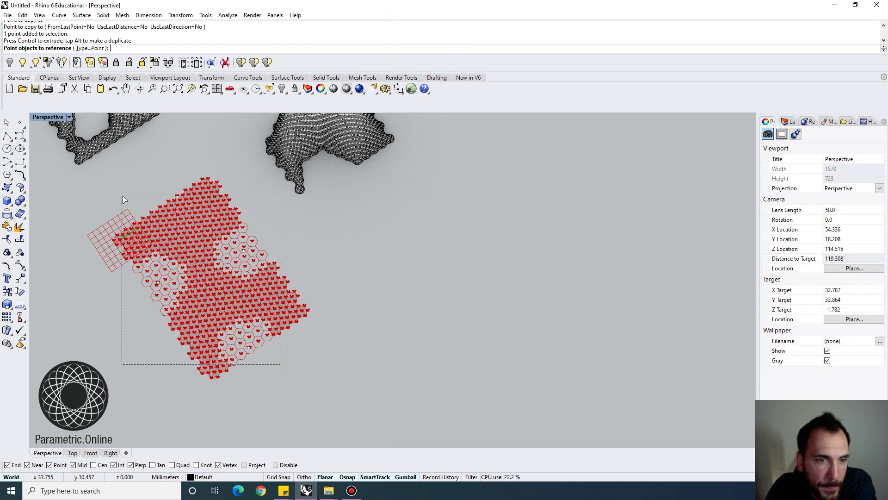
key(Return)
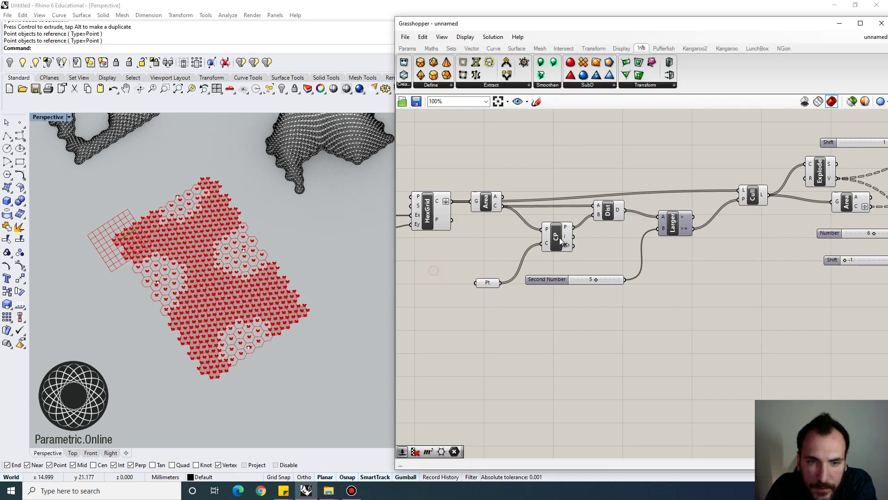
Step: Set the Second Number distance slider to 6 and move the left cull point just outside the grid
scroll(572, 270, up, 1)
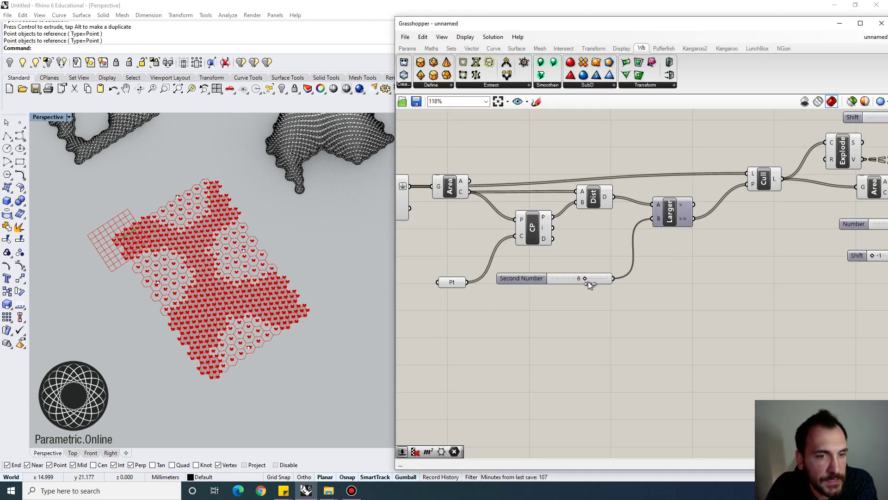
mouse_move(278, 320)
right_down()
mouse_move(272, 241)
mouse_move(285, 310)
right_up()
drag(164, 279, 161, 289)
click(313, 256)
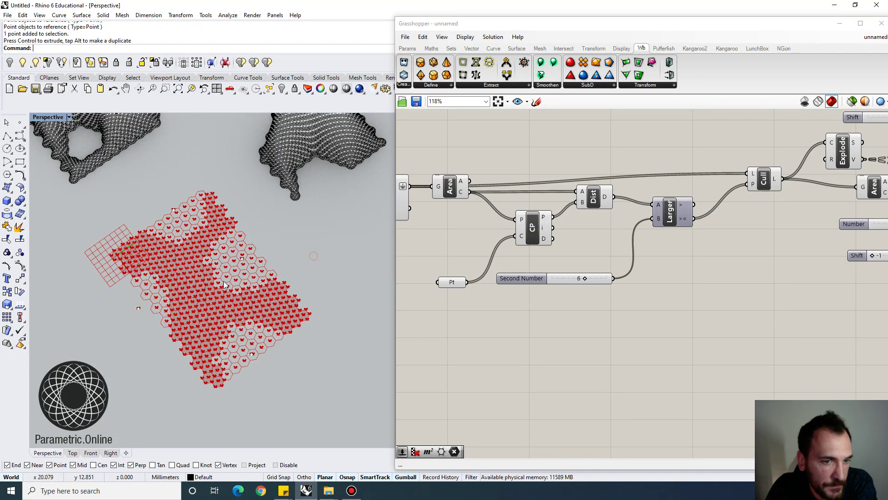
Step: Move the cull point on the grid's lower short edge slightly outward along its axis
right_drag(148, 311, 174, 243)
right_drag(636, 294, 607, 292)
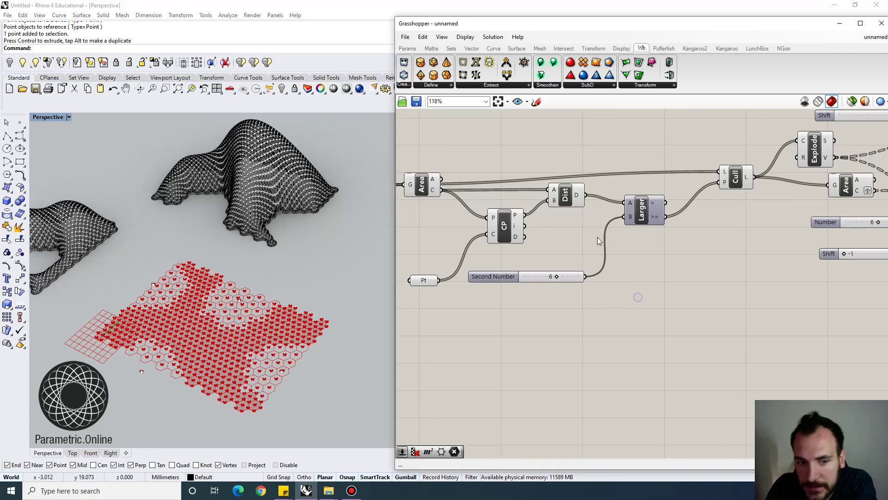
scroll(597, 237, down, 2)
right_drag(778, 266, 639, 284)
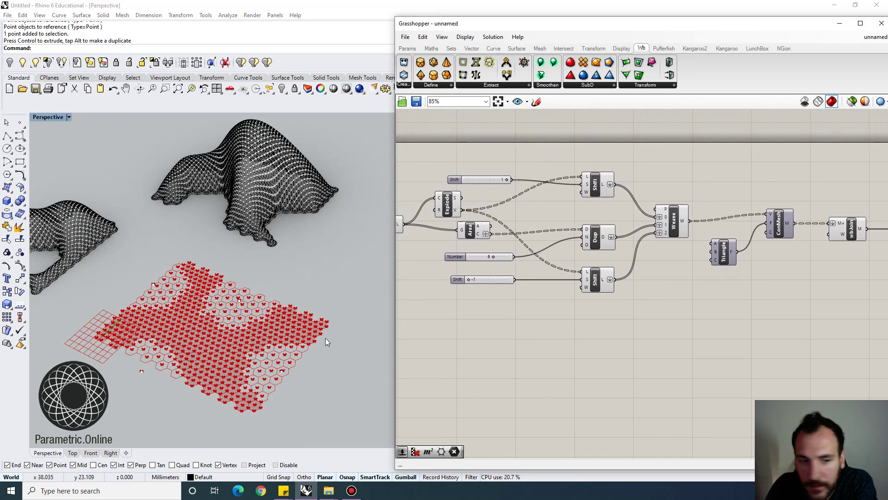
click(282, 417)
click(281, 371)
drag(301, 352, 308, 344)
Step: Enable the wbLoop component to subdivide the joined mesh
right_drag(819, 276, 683, 284)
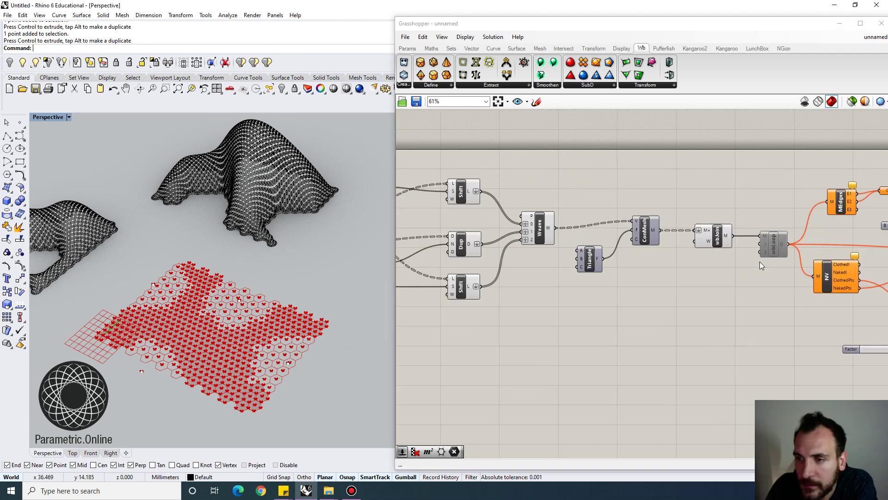
right_drag(759, 262, 618, 259)
scroll(644, 256, down, 2)
scroll(638, 248, up, 5)
right_click(612, 245)
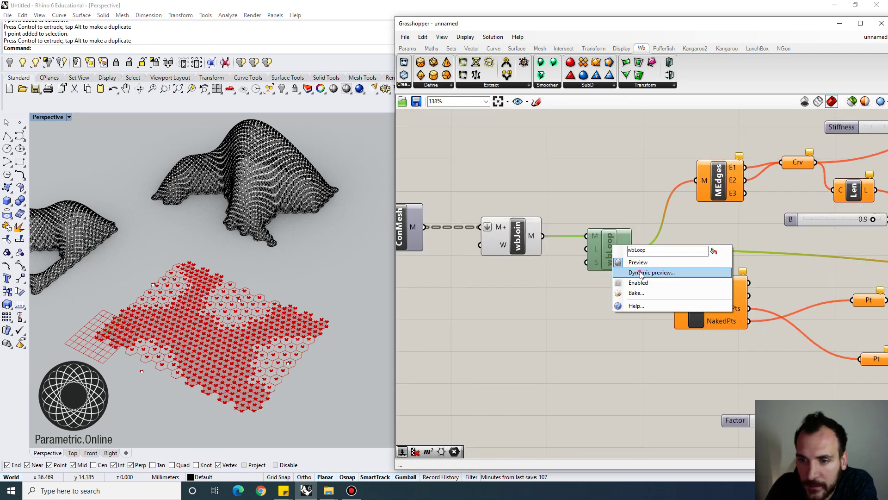
click(639, 282)
Step: Restart the Kangaroo simulation by switching the SimulationReset toggle to True and back to False, and inspect the relaxing shell
scroll(597, 242, down, 2)
right_drag(721, 263, 568, 250)
scroll(878, 282, up, 2)
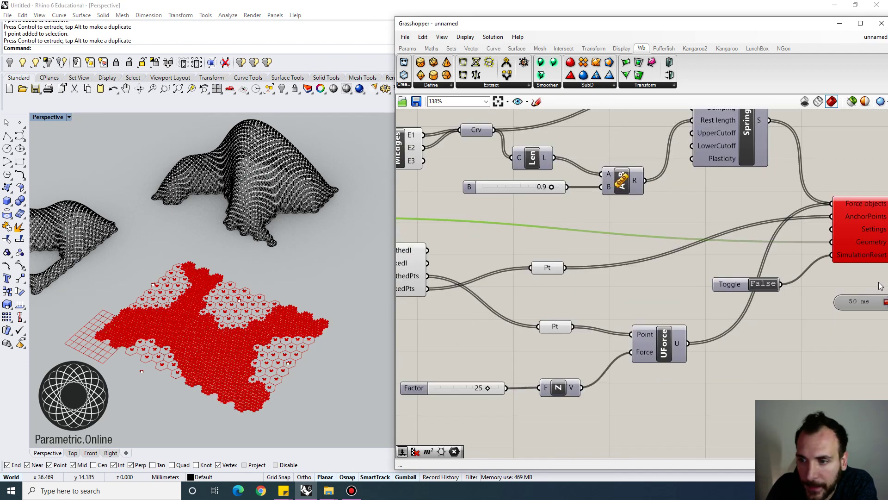
right_drag(787, 279, 577, 289)
click(492, 299)
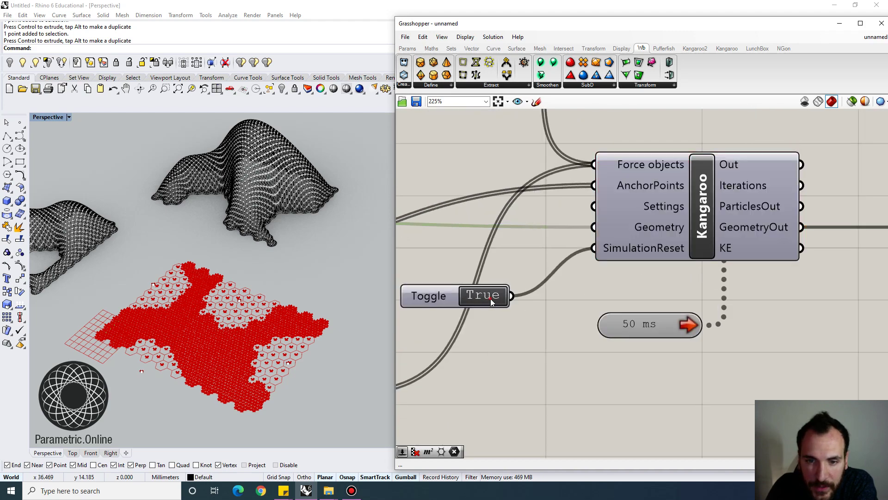
right_drag(307, 378, 231, 324)
right_drag(232, 186, 272, 165)
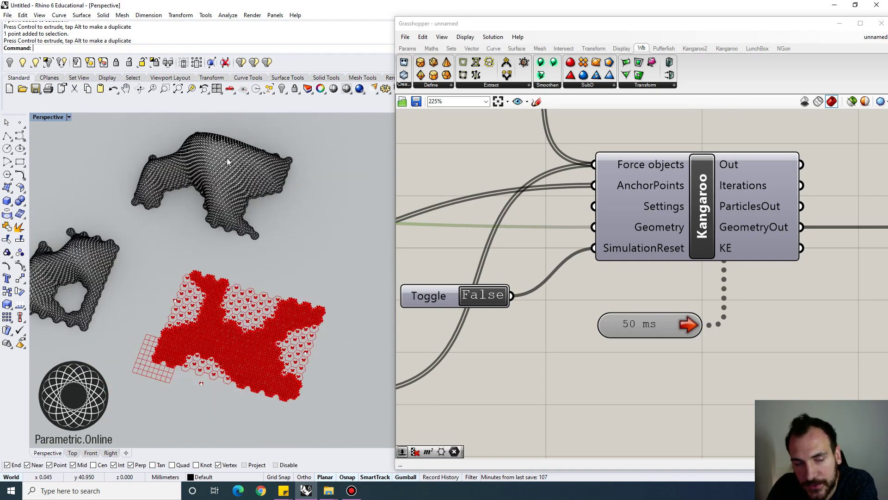
scroll(237, 187, up, 2)
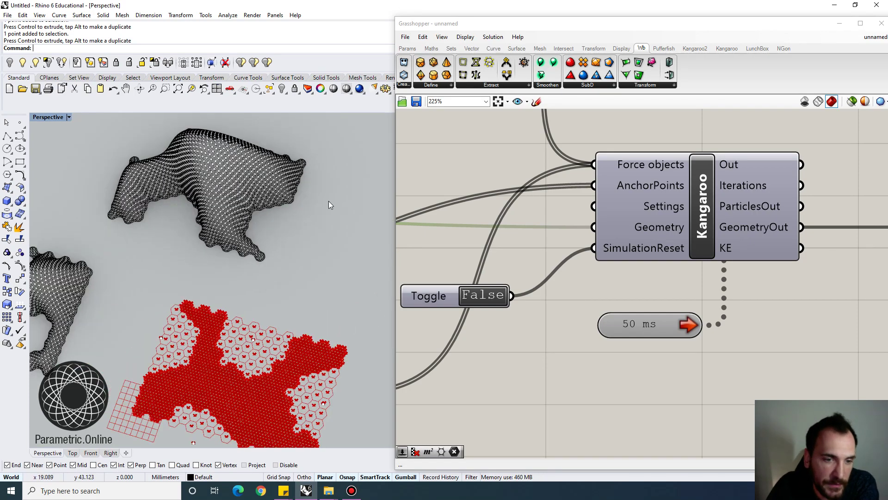
right_drag(252, 273, 213, 204)
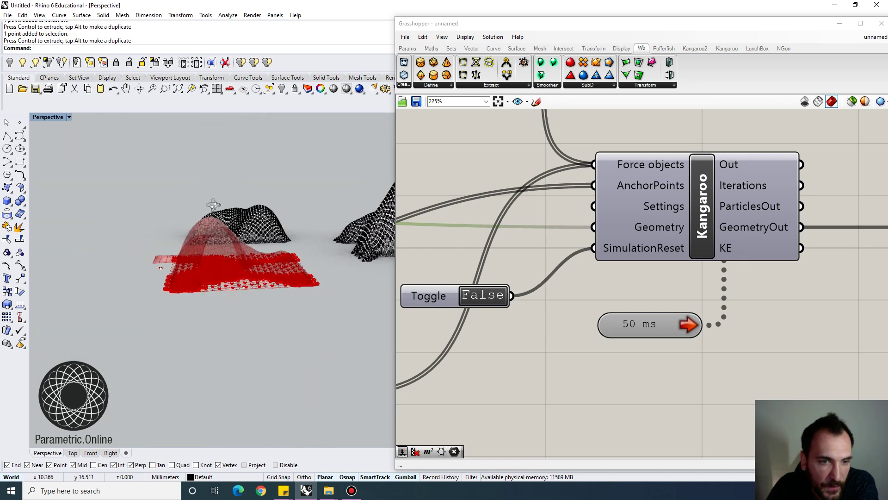
Step: Bake the wbFrame mesh of the four-point shell with the default attributes
right_drag(636, 273, 626, 272)
scroll(577, 264, down, 4)
scroll(692, 249, up, 2)
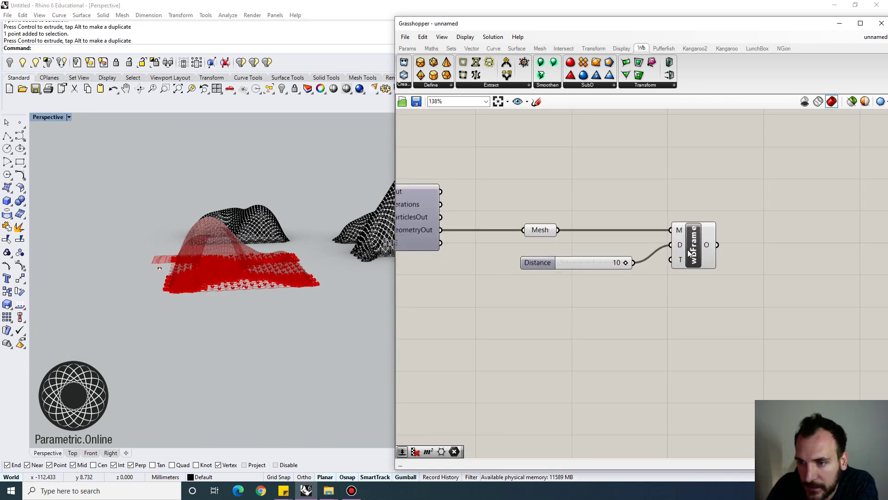
right_click(693, 248)
click(721, 287)
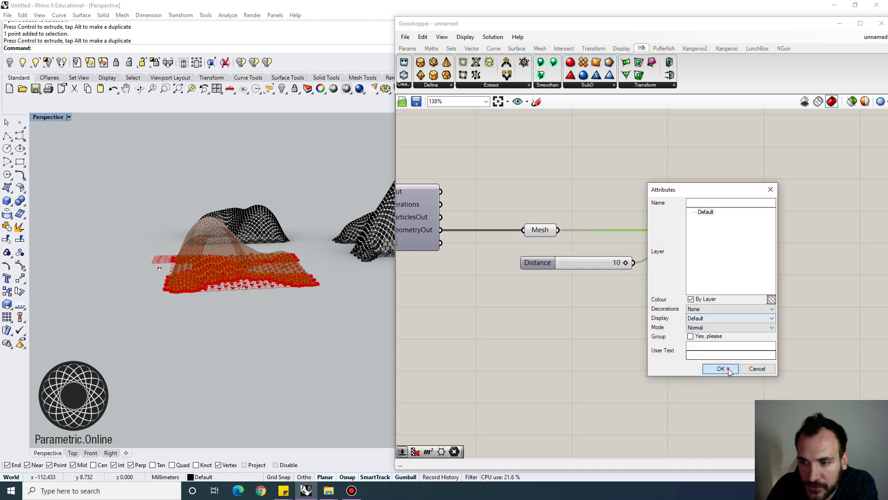
click(723, 368)
Step: Move the newly baked frame shell away from the Grasshopper preview and zoom to it
right_drag(317, 241, 307, 251)
scroll(242, 238, down, 5)
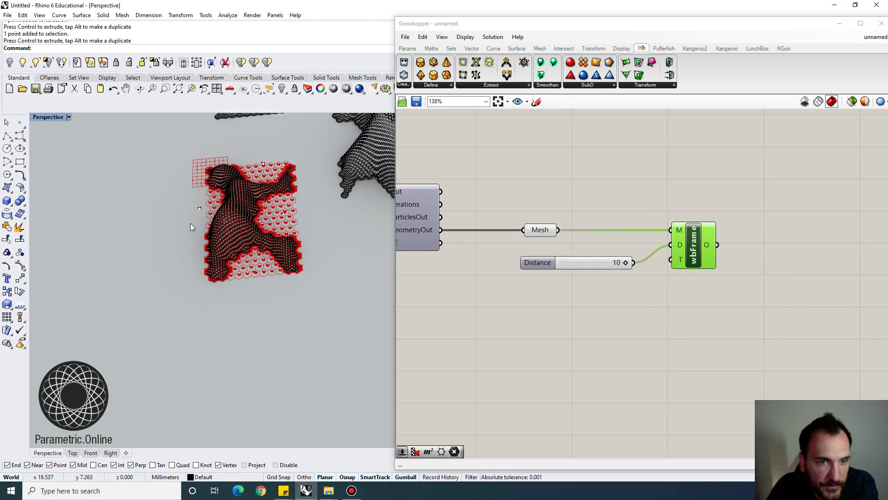
drag(243, 230, 104, 203)
drag(166, 282, 93, 148)
key(Return)
key(Escape)
Step: Shift the Grasshopper window aside and examine the baked frame shells in the Perspective viewport
drag(786, 24, 867, 22)
right_drag(273, 283, 175, 257)
scroll(176, 257, down, 3)
right_drag(313, 299, 243, 251)
right_drag(87, 317, 293, 277)
scroll(294, 278, down, 6)
scroll(294, 277, down, 4)
right_drag(559, 290, 691, 286)
scroll(675, 259, down, 2)
right_drag(556, 252, 607, 279)
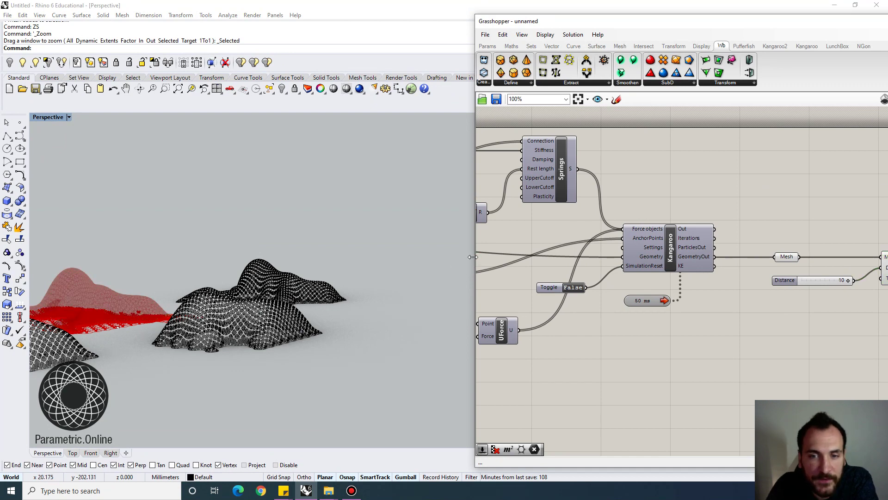
Step: Widen the Grasshopper window over the viewport and display the Kangaroo component set
drag(472, 257, 244, 223)
right_drag(413, 214, 584, 229)
scroll(571, 230, down, 3)
right_drag(486, 232, 548, 250)
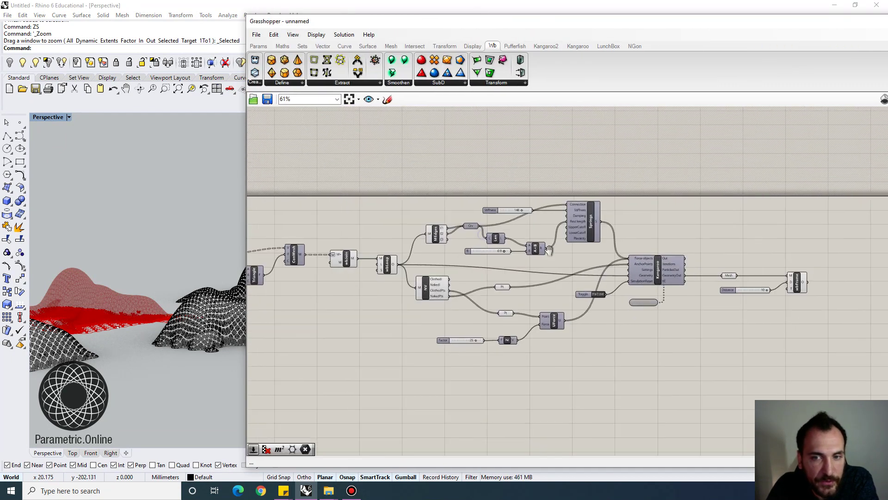
scroll(548, 250, up, 2)
click(570, 48)
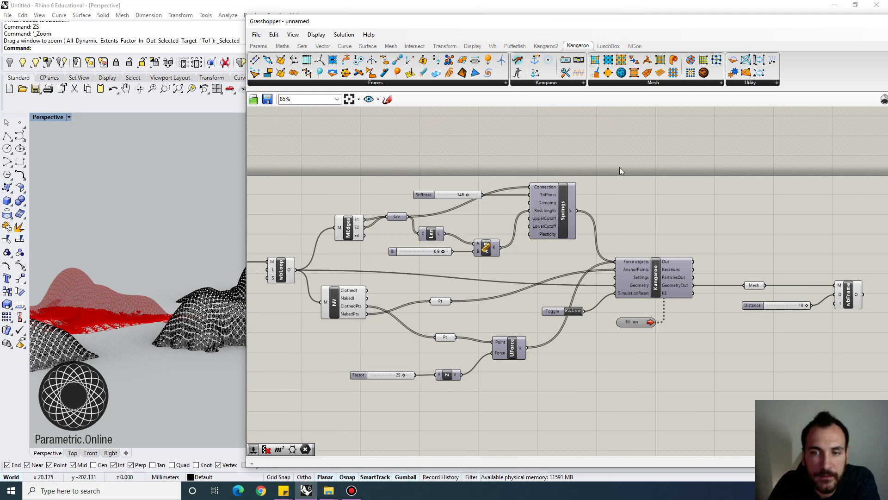
Step: Review the Springs component's UpperCutoff input and the overall flow of the definition from mesh construction to wbFrame
mouse_move(539, 220)
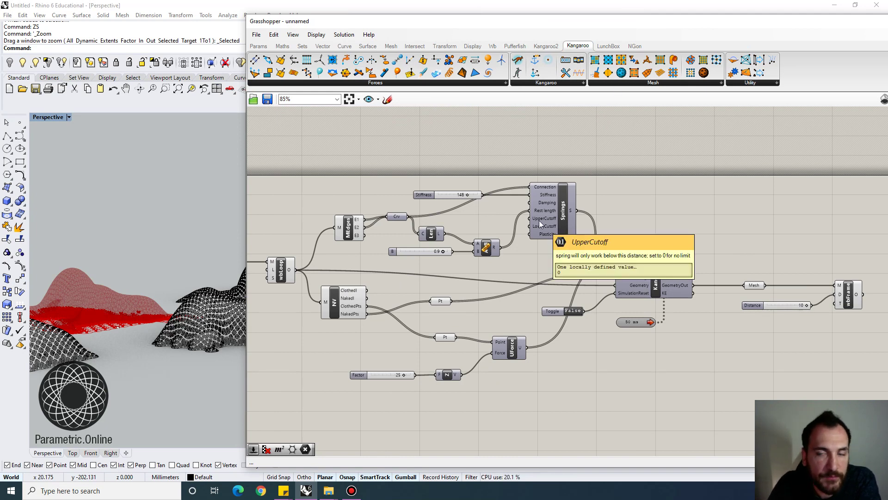
right_drag(522, 263, 557, 264)
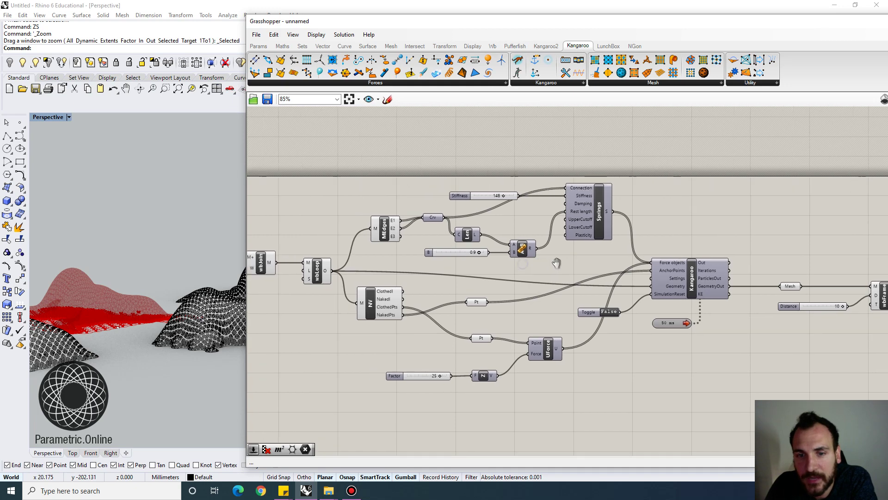
right_drag(424, 222, 468, 223)
scroll(476, 231, down, 3)
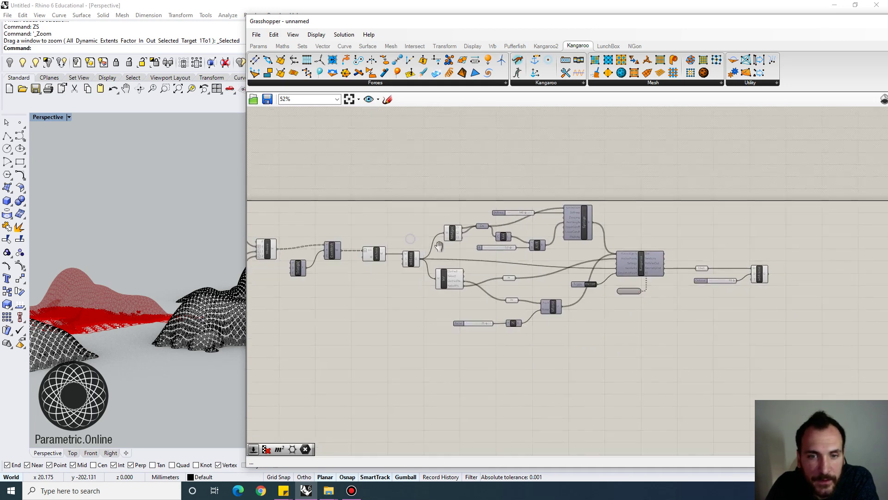
right_drag(417, 245, 442, 249)
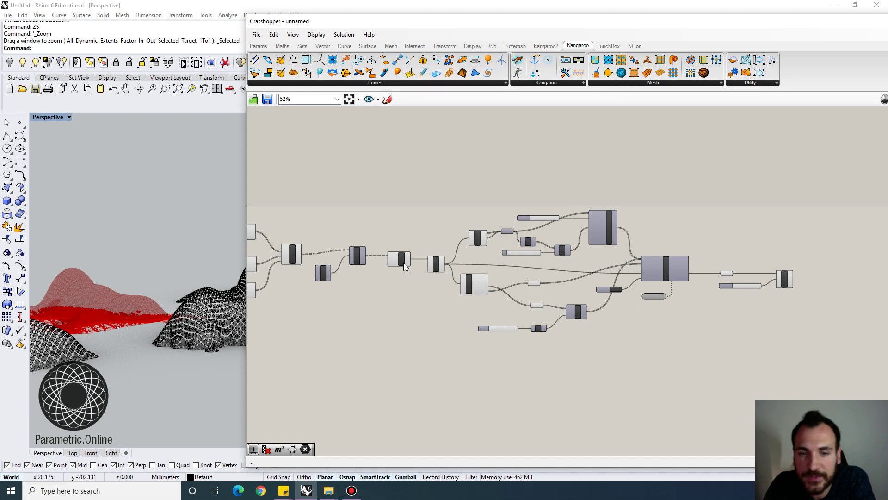
right_drag(411, 257, 436, 266)
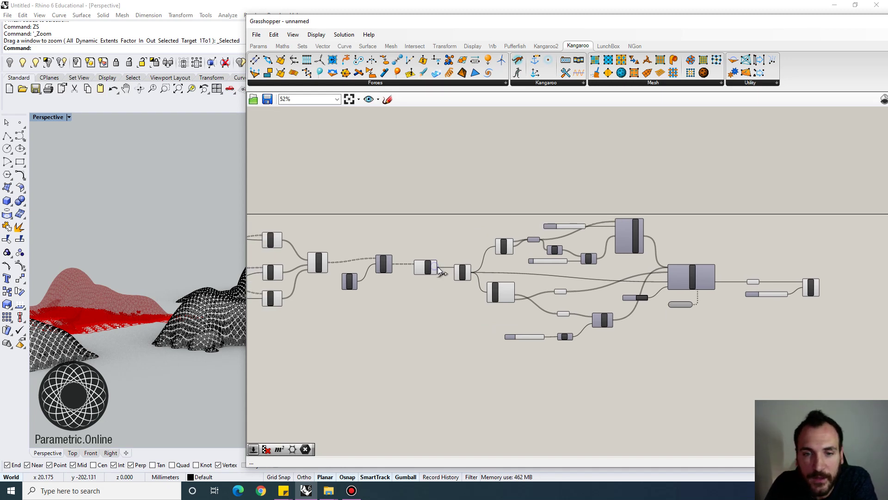
right_drag(380, 230, 402, 240)
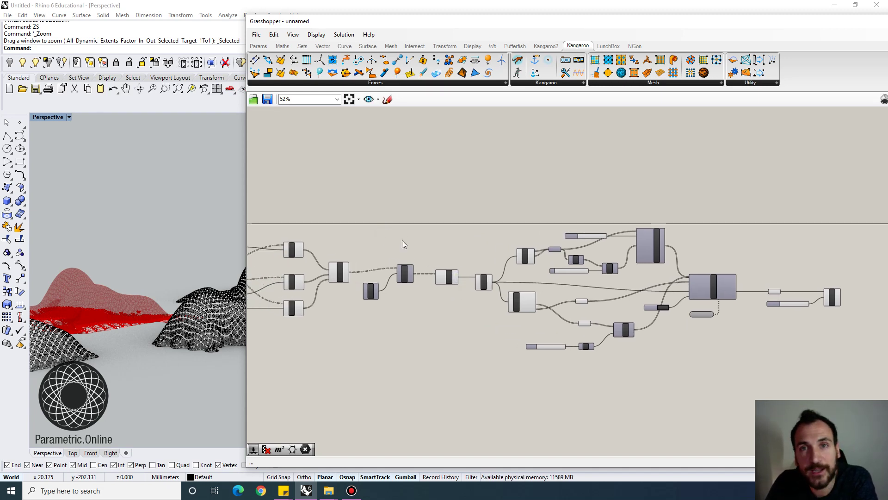